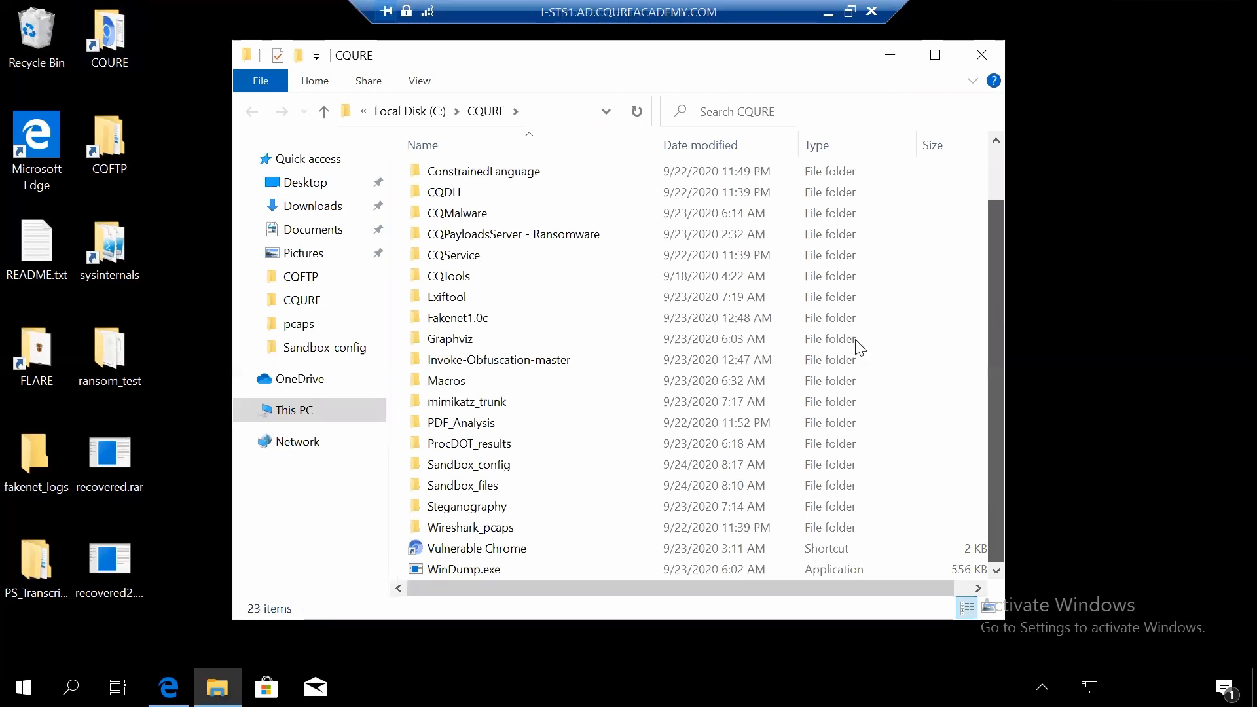
- Open the net-analysis-01.pcap capture from the Wireshark_pcaps\pcaps folder in Wireshark and dismiss the software update offer
click(515, 522)
double_click(514, 522)
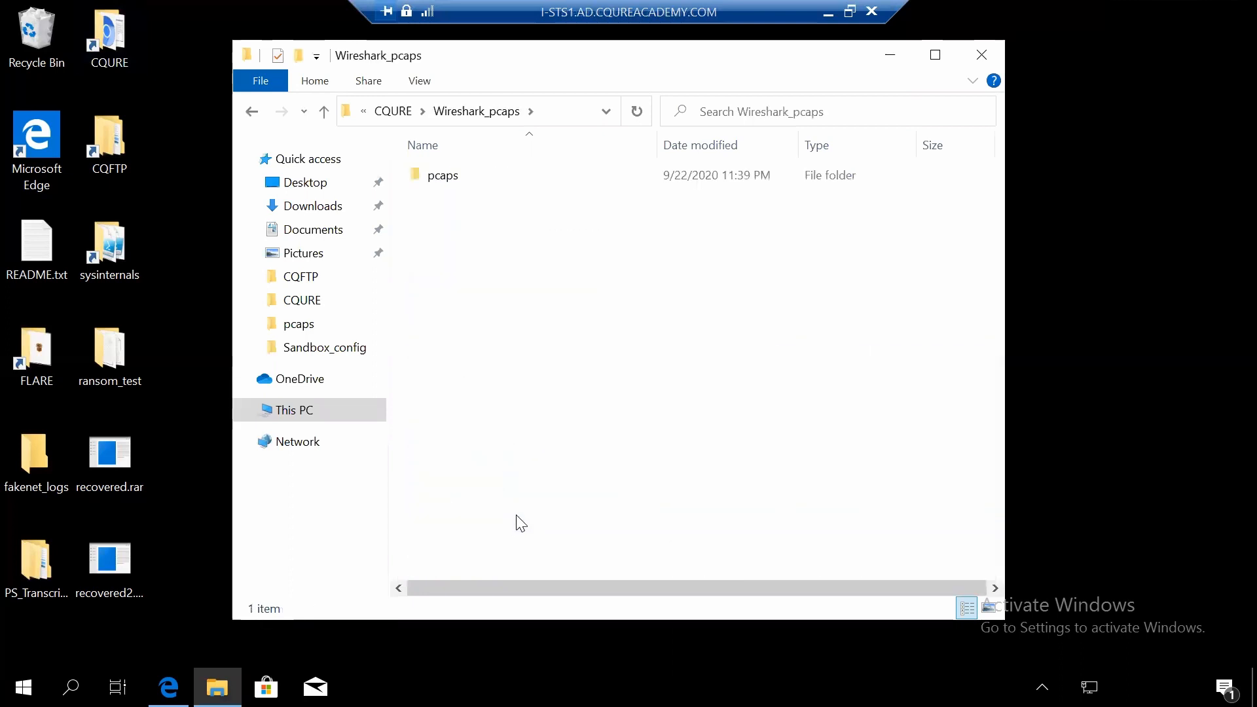
double_click(482, 183)
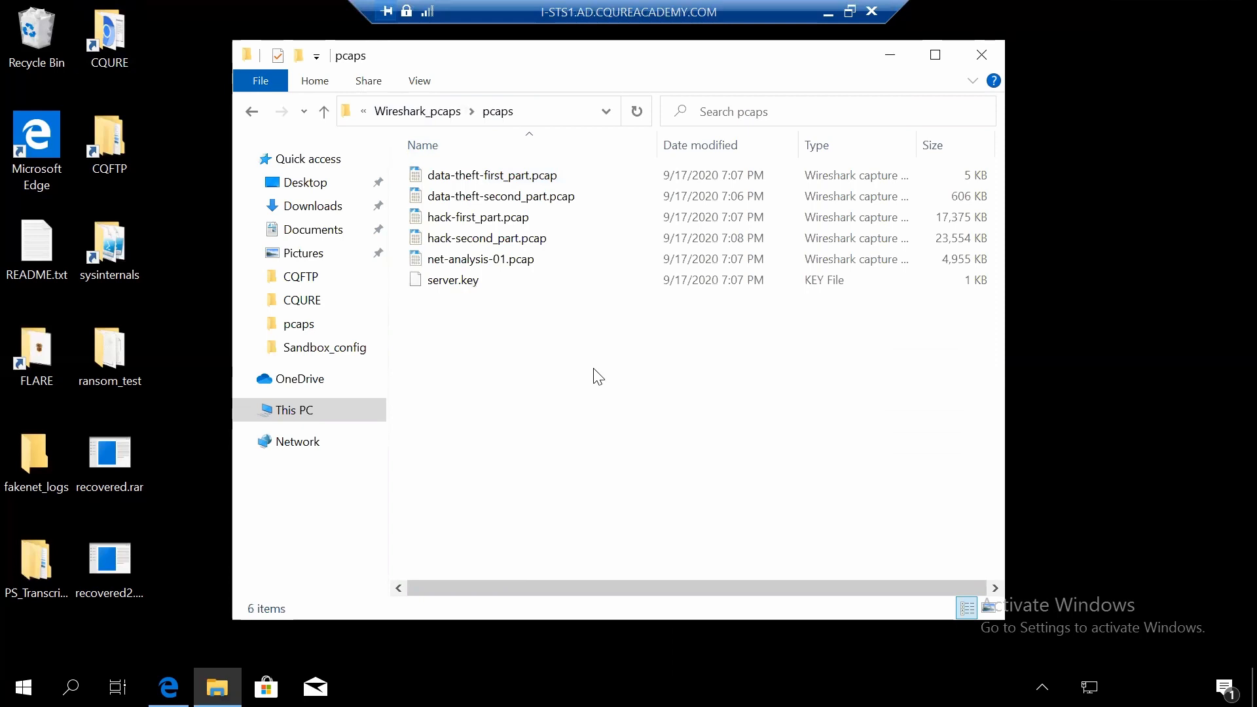
double_click(516, 261)
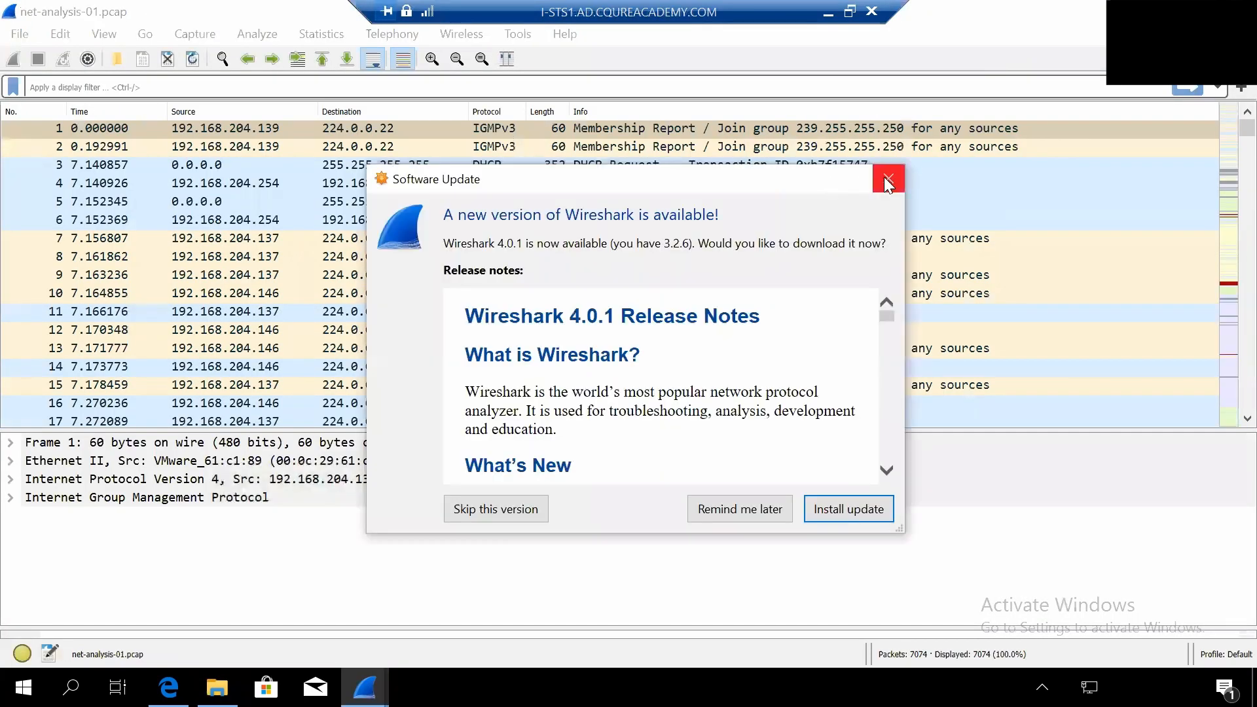
click(887, 179)
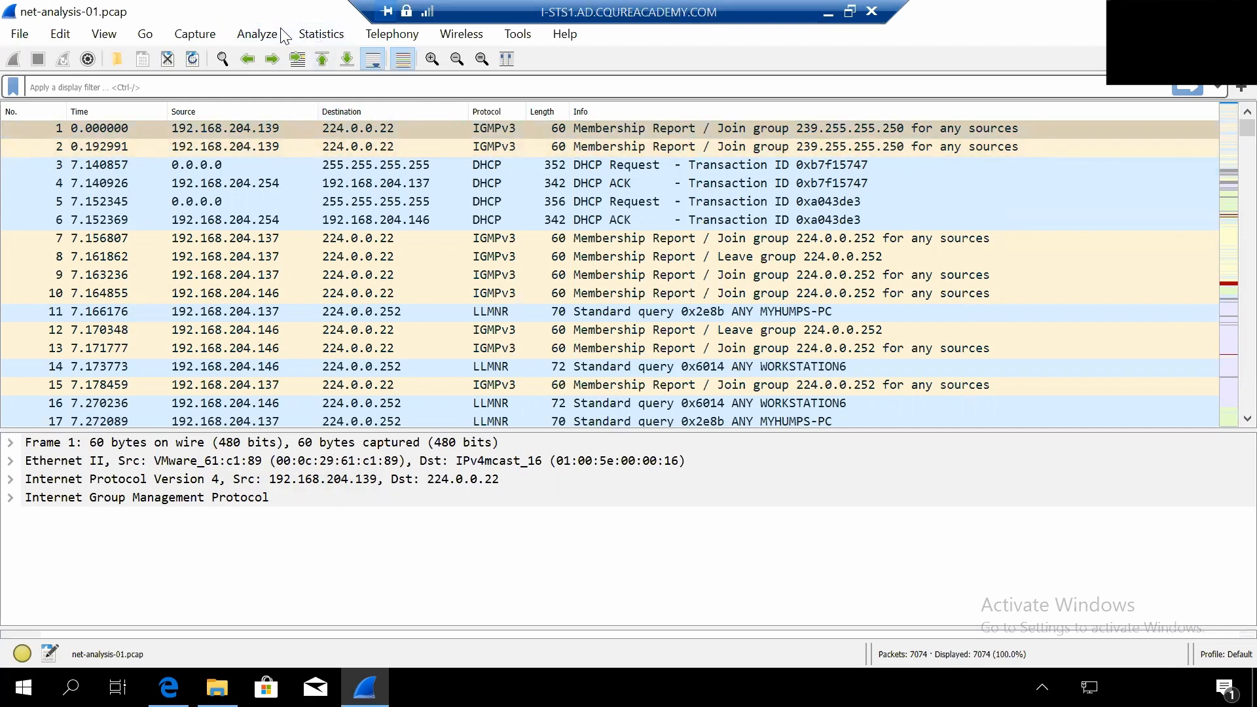
- Examine the capture's full IPv4 endpoint list, including packet and byte counts per address, and close it
click(321, 37)
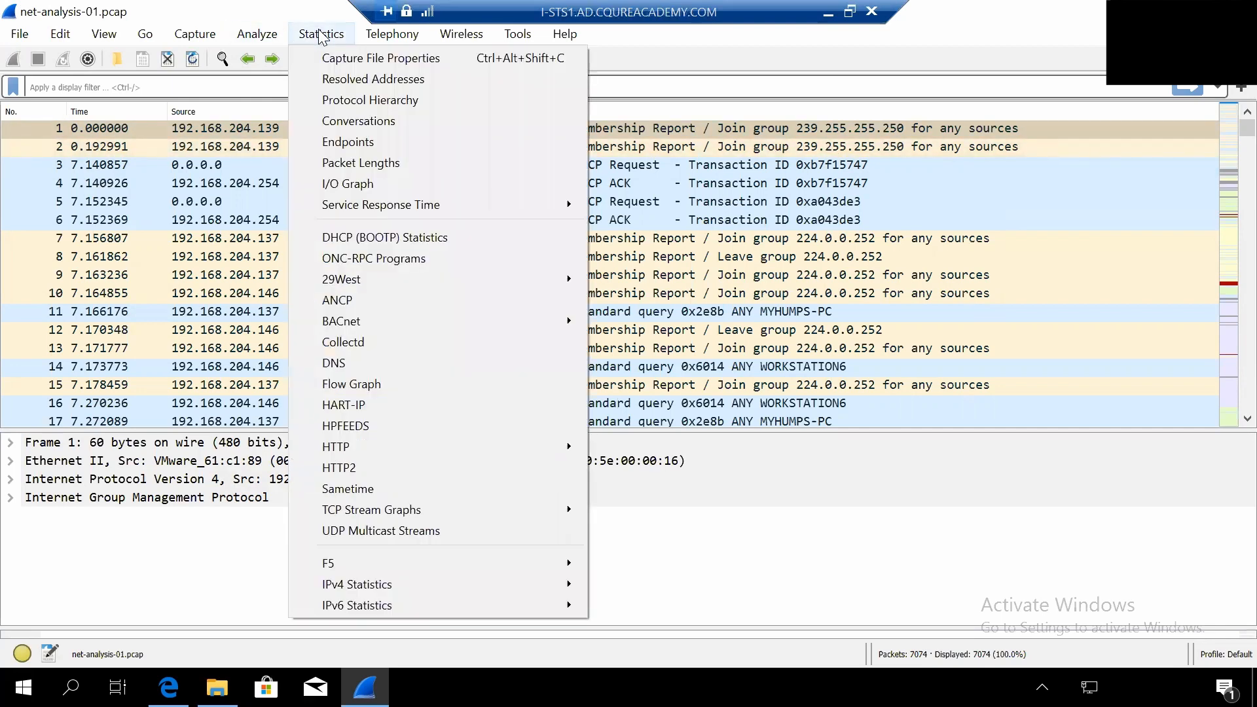
click(334, 150)
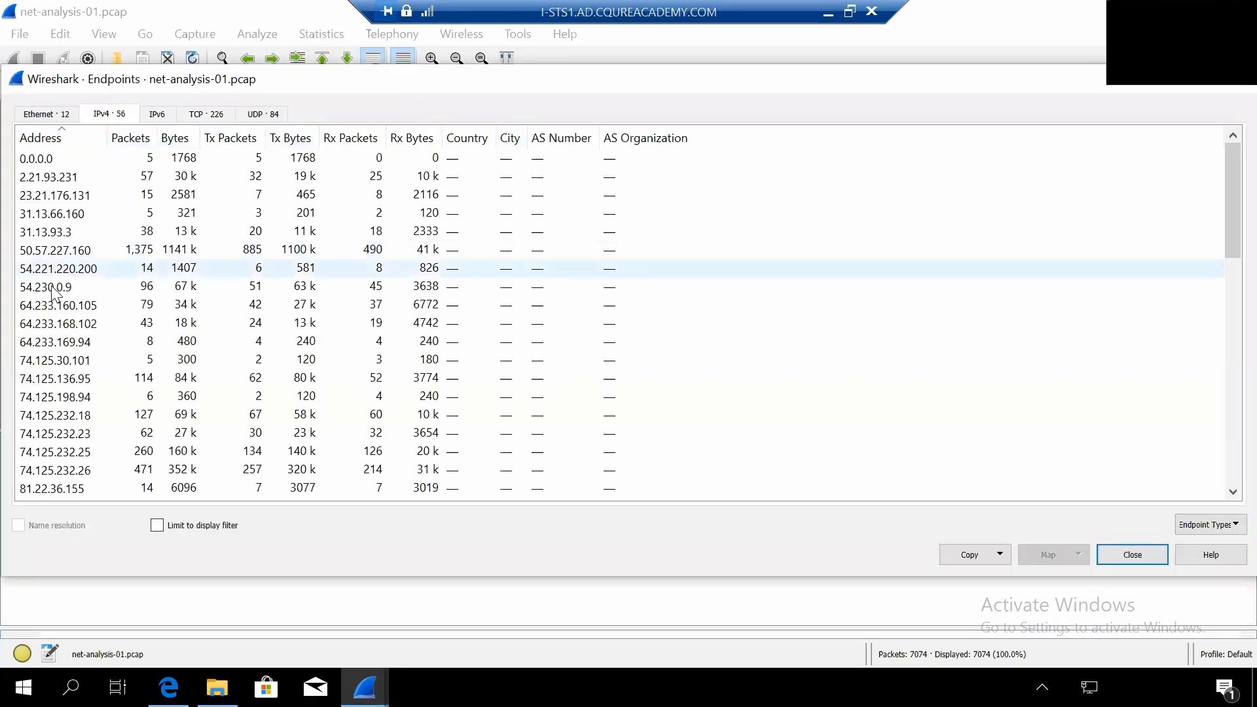
drag(1226, 166, 1226, 185)
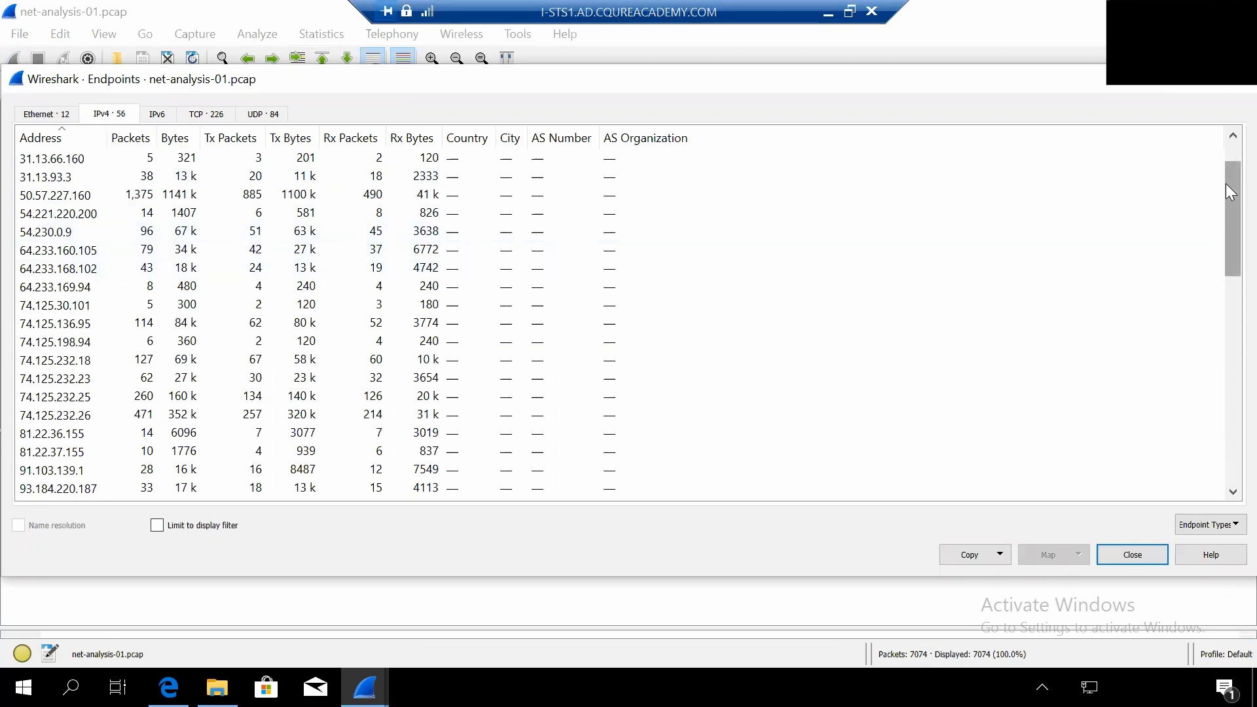
drag(1227, 185, 1227, 214)
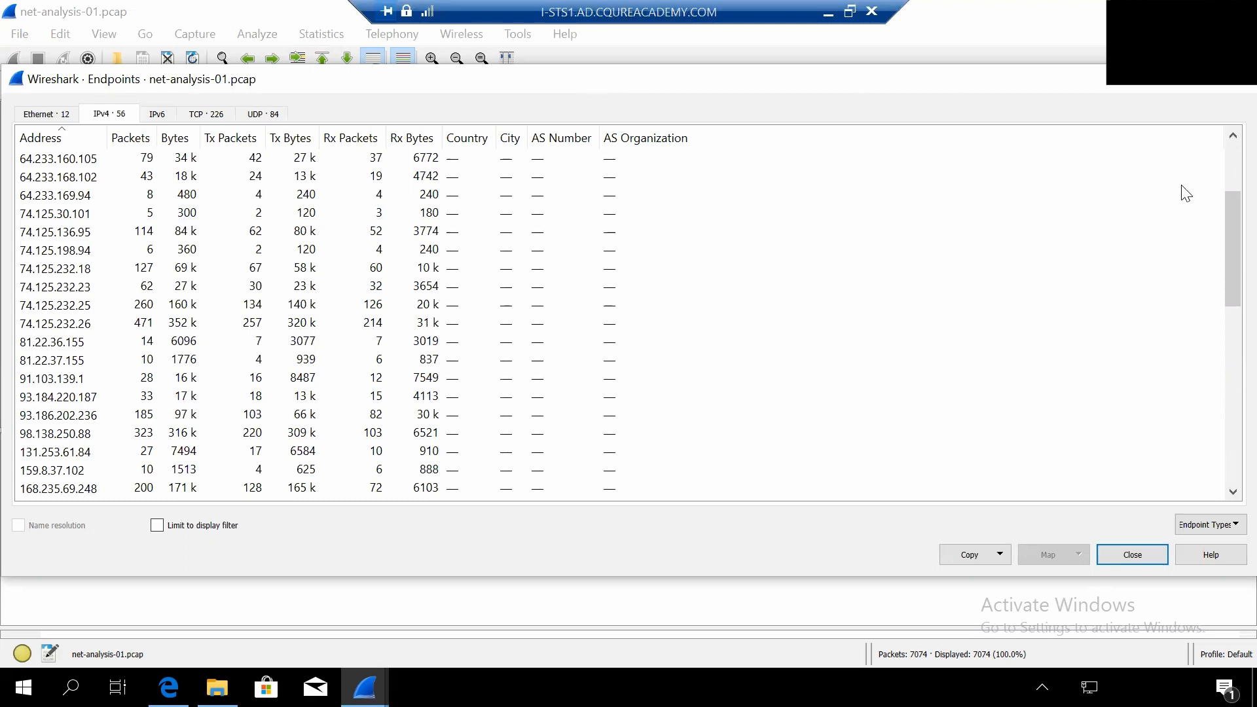
drag(1230, 225, 1220, 382)
scroll(1218, 389, down, 4)
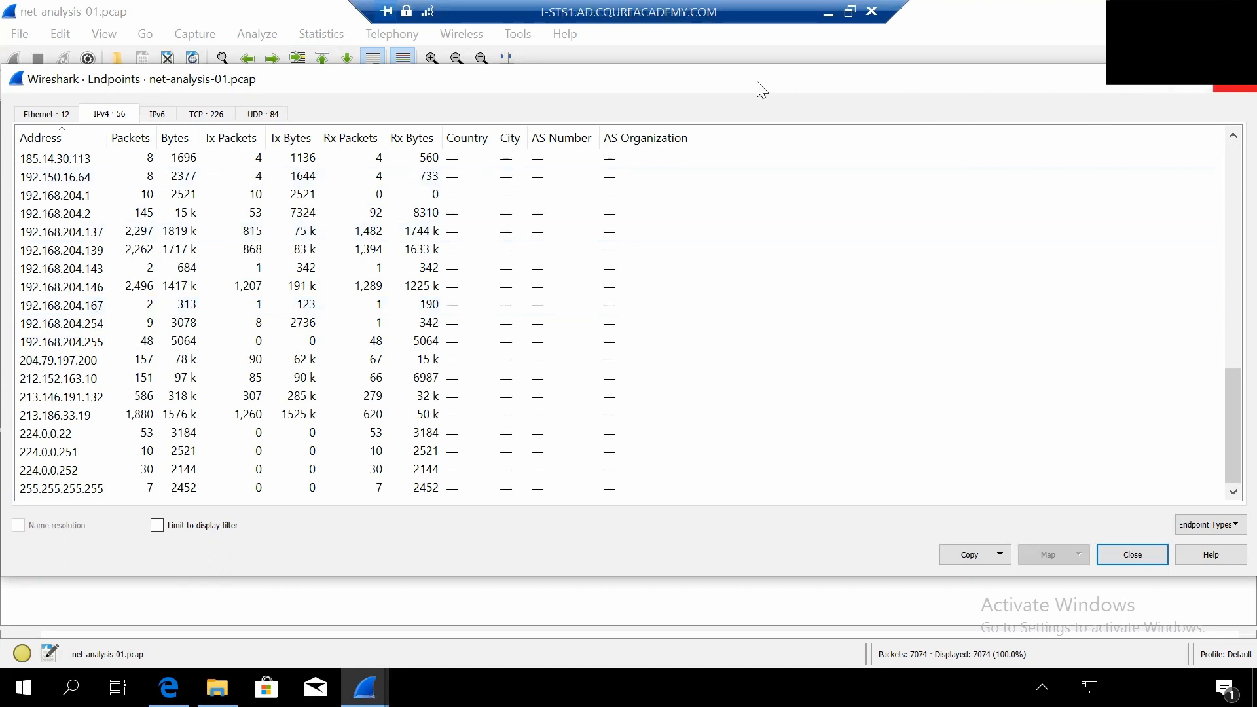
key(Escape)
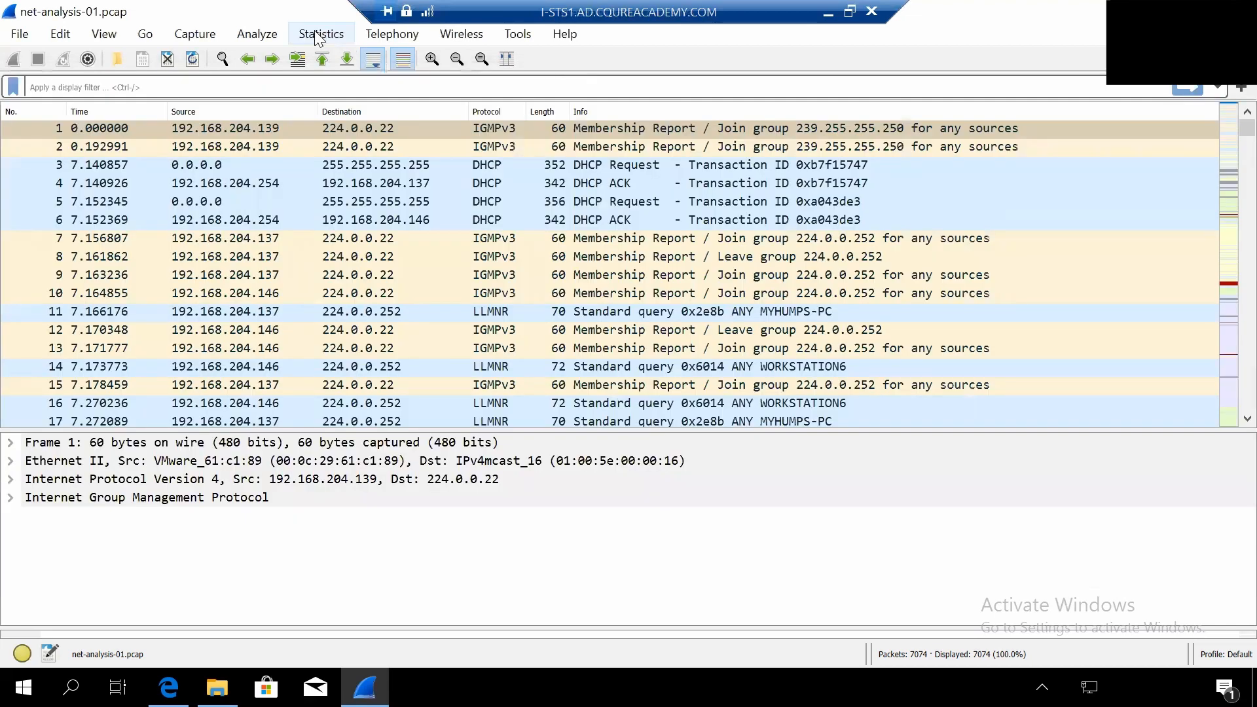
- Search the resolved host addresses for 192, check the local machine's name and address, and close the list
click(319, 36)
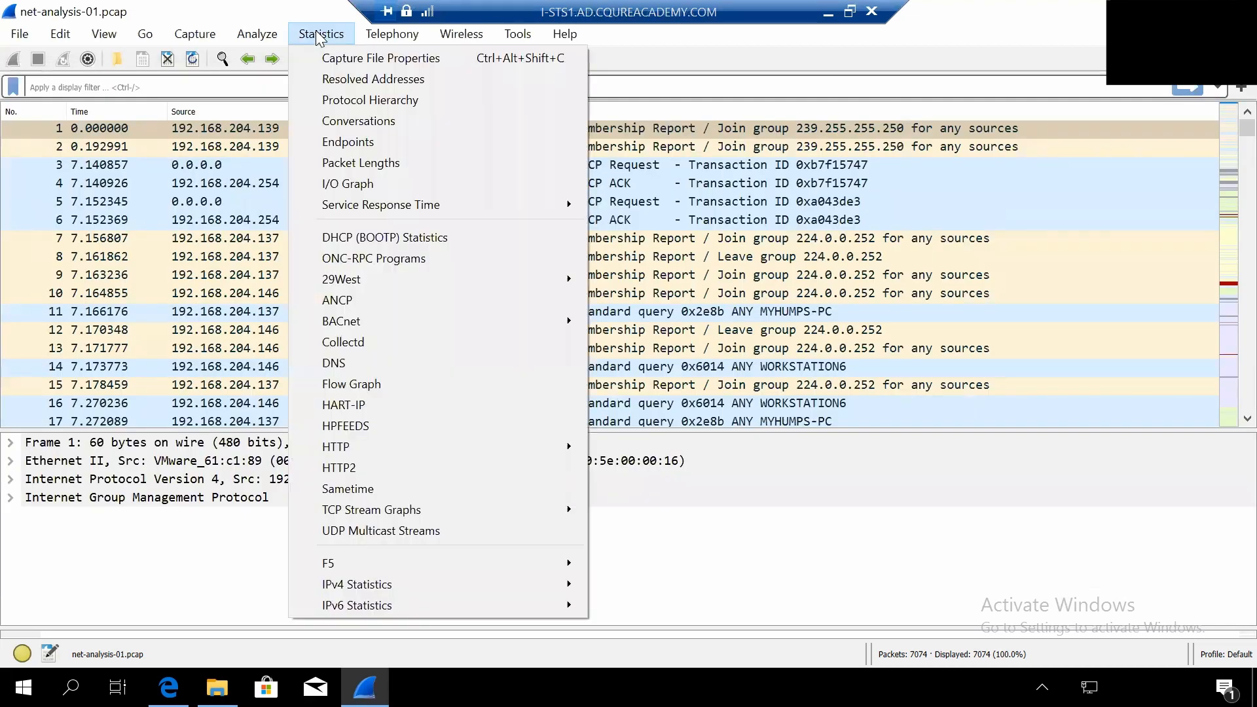
click(344, 78)
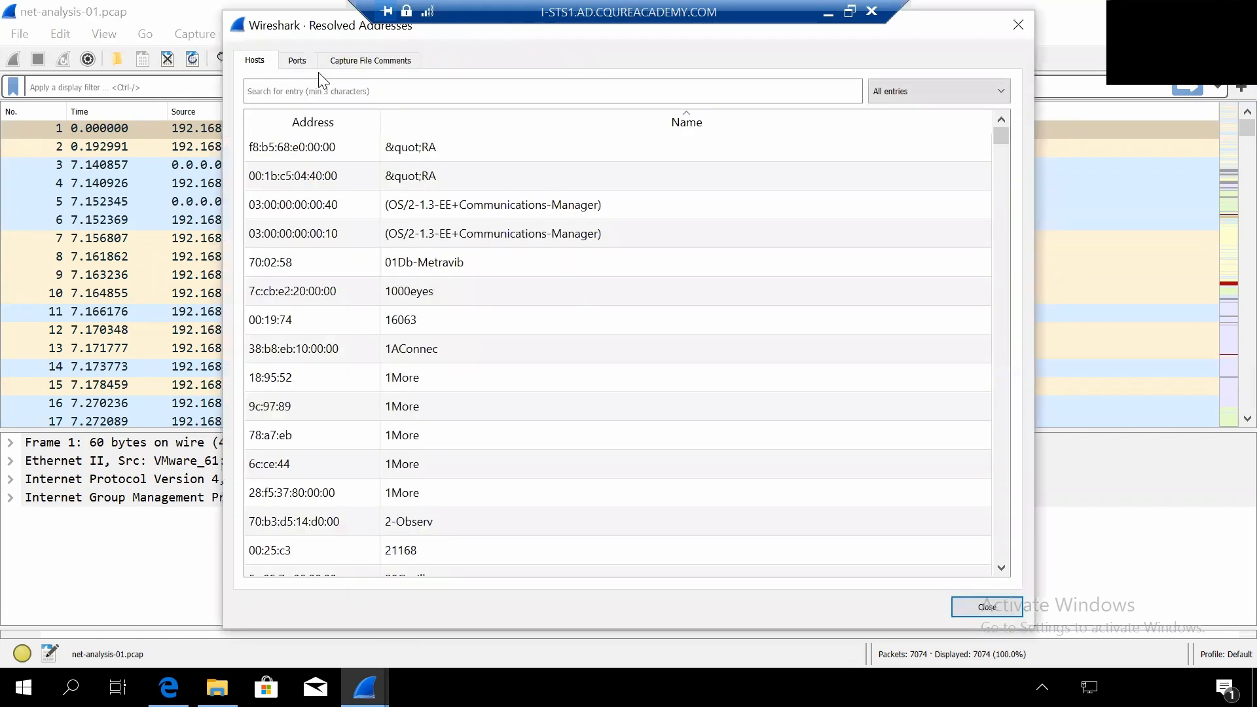
click(317, 89)
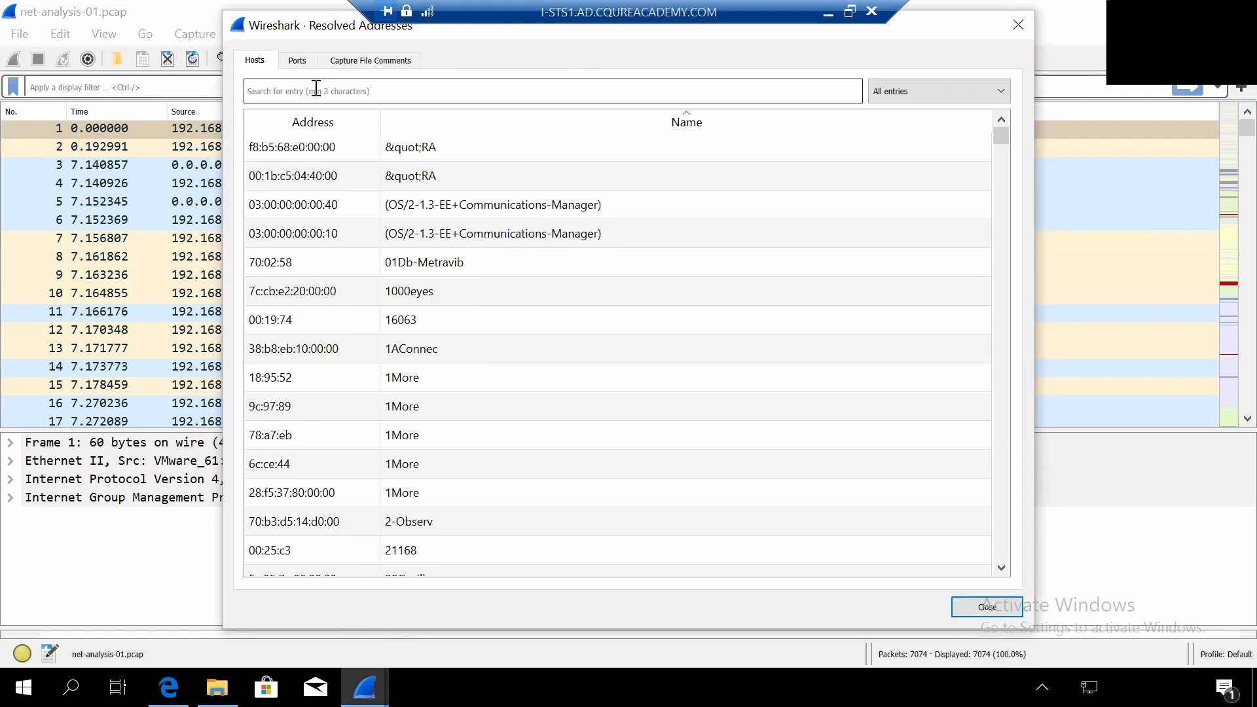
text(192)
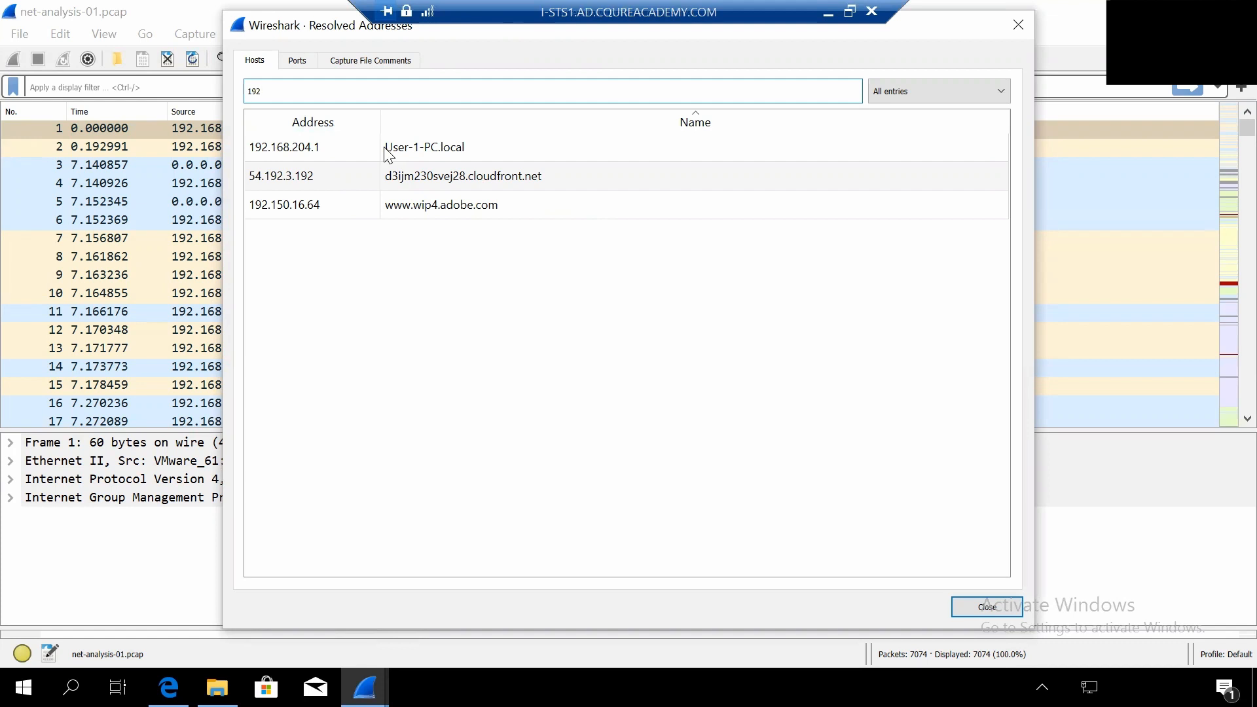
click(423, 149)
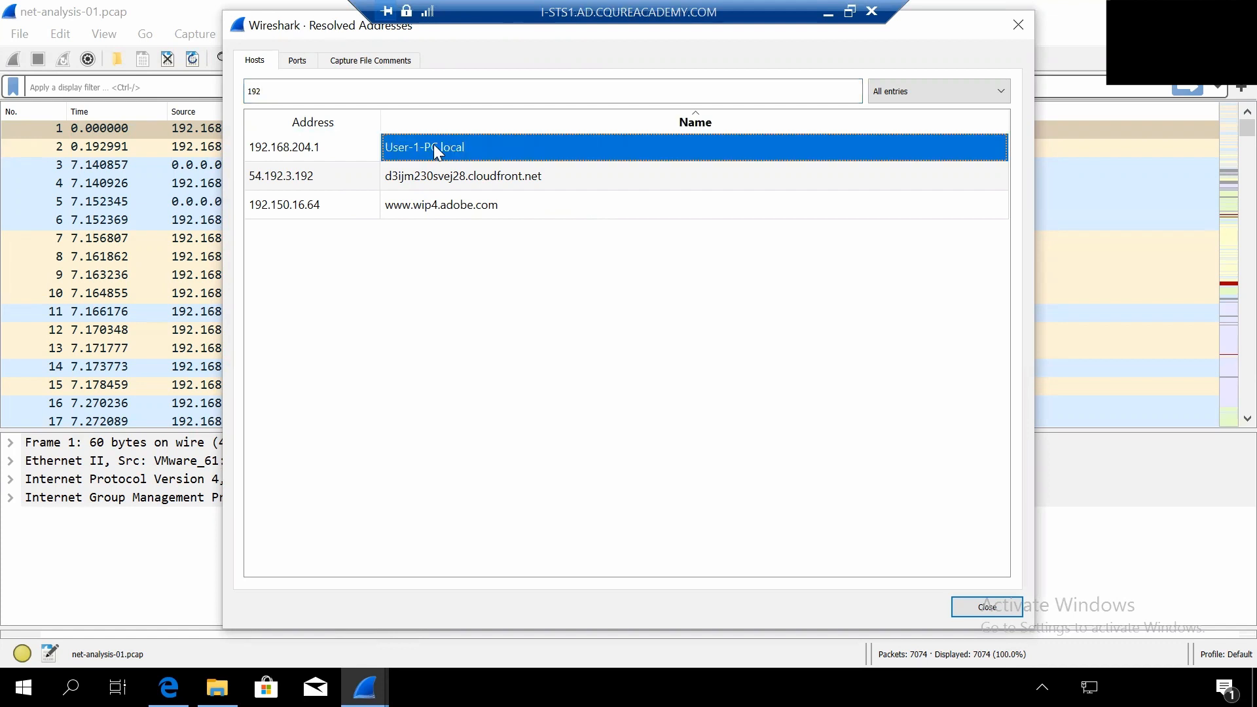
click(317, 157)
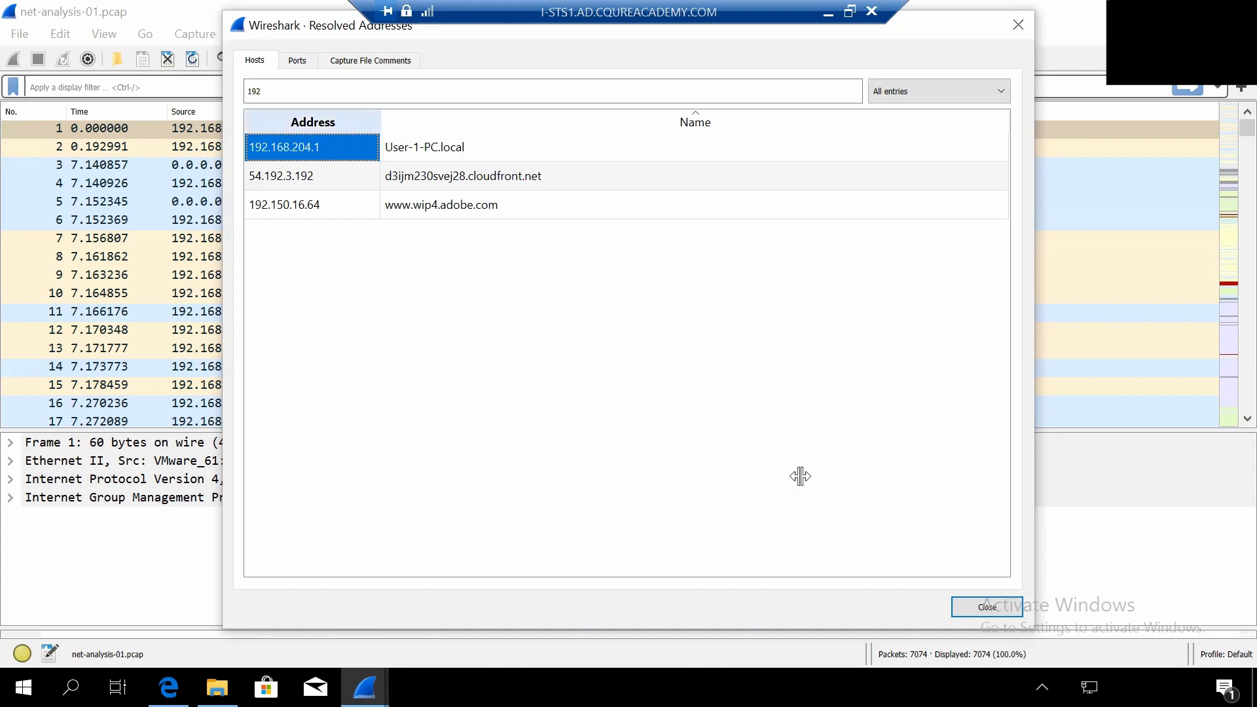
click(1003, 601)
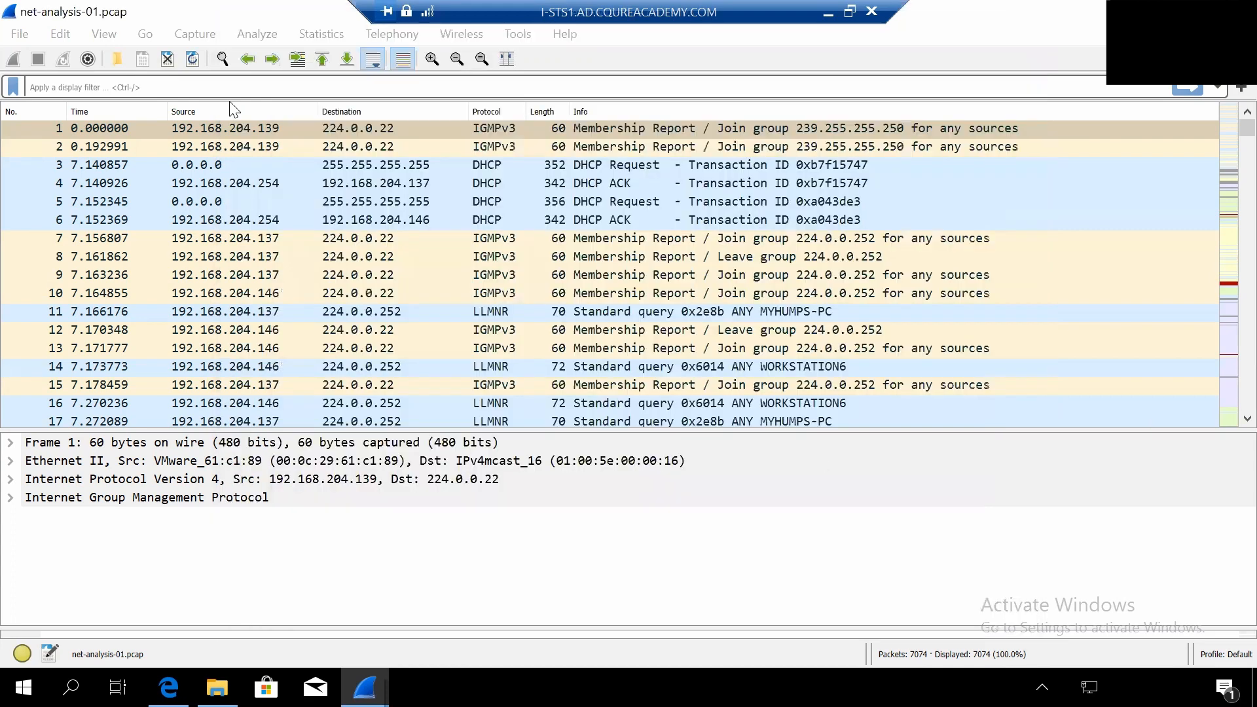
- Apply the display filter ip.addr==192.168.204.0/24 to show only packets involving that subnet
click(95, 87)
text(ip.a)
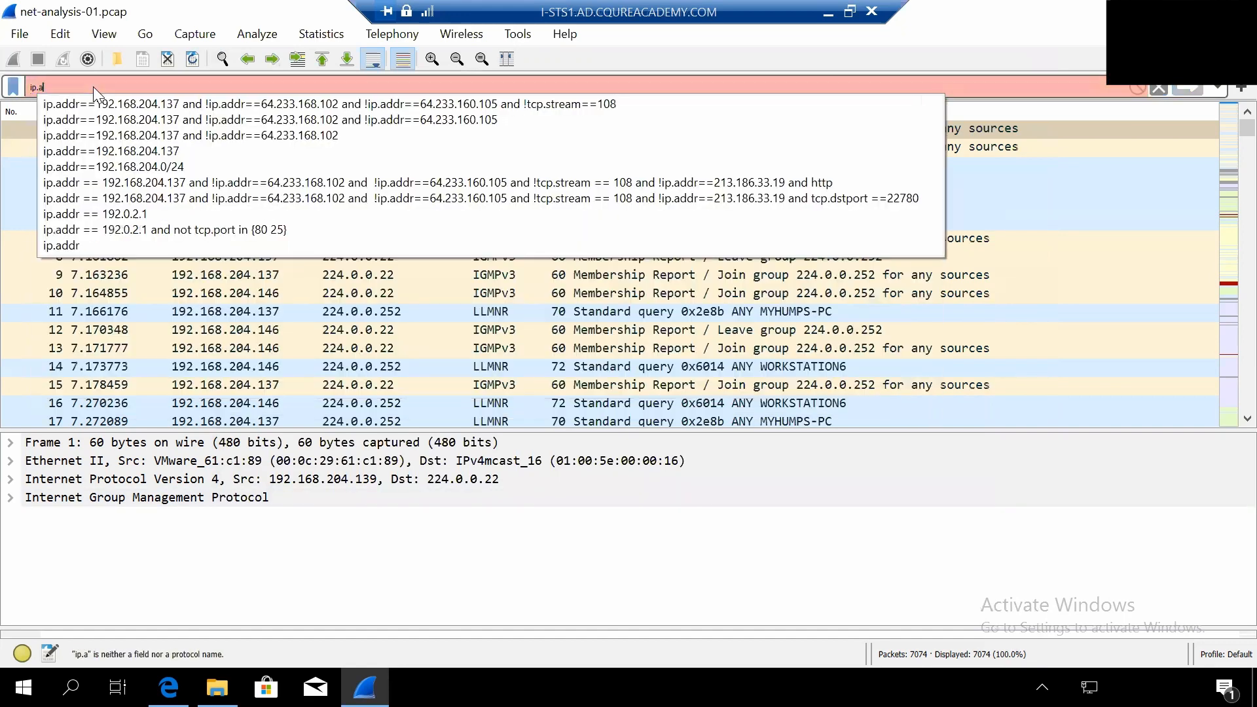
text(ddr==)
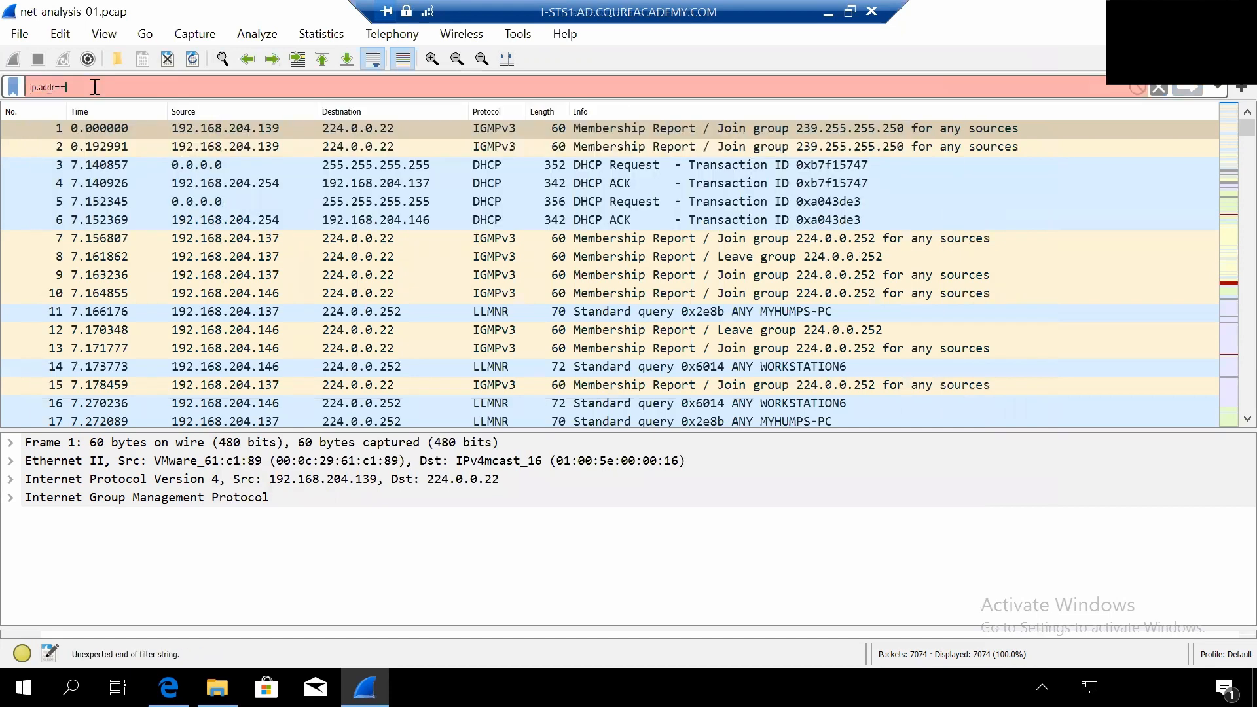
text(192)
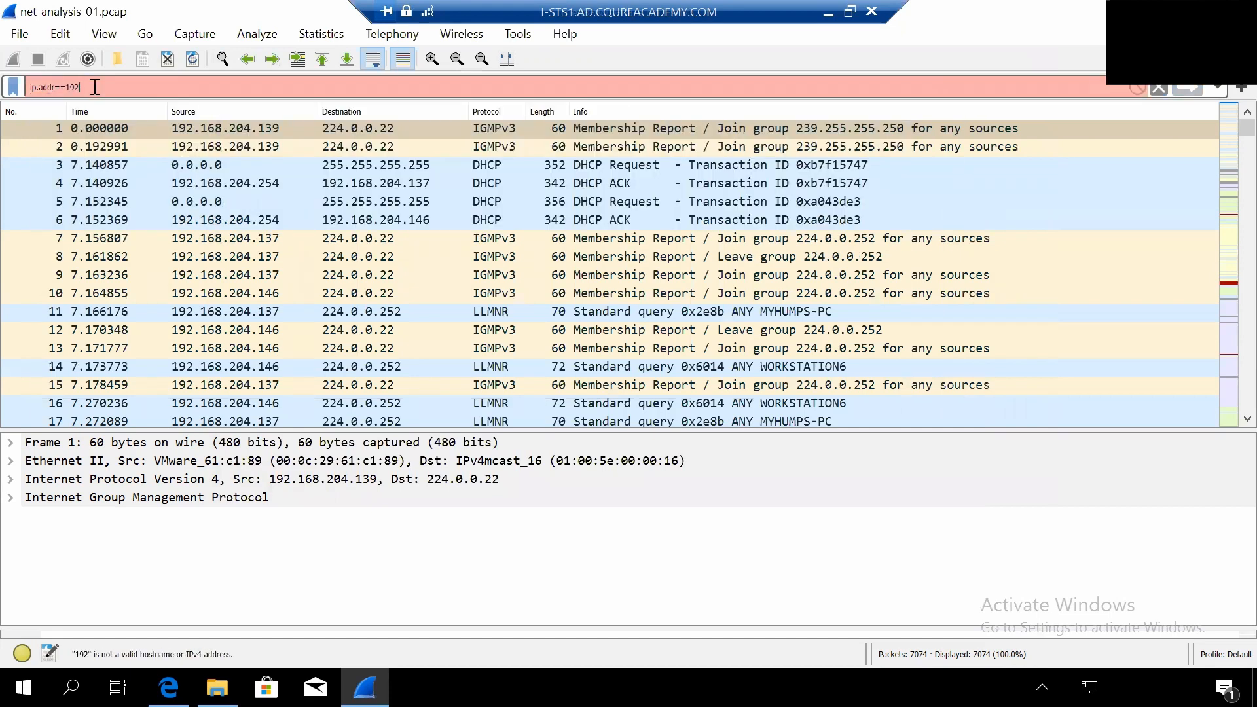
text(.168.20)
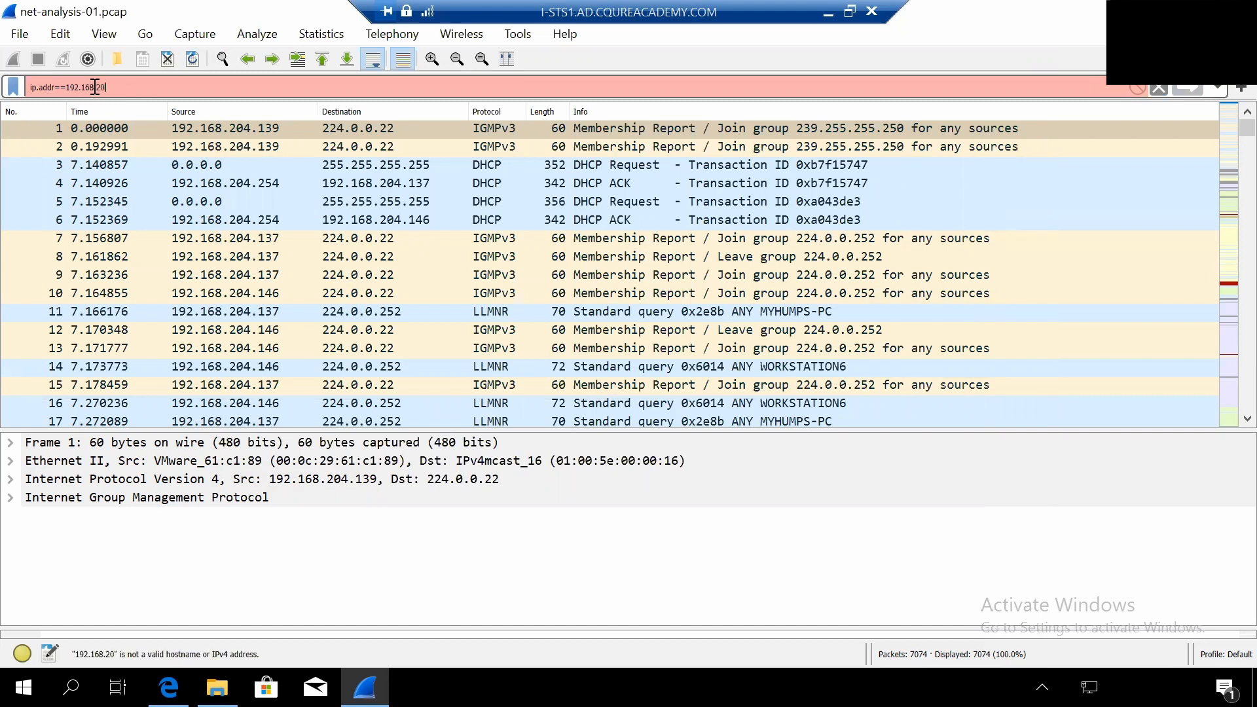
text(4.0)
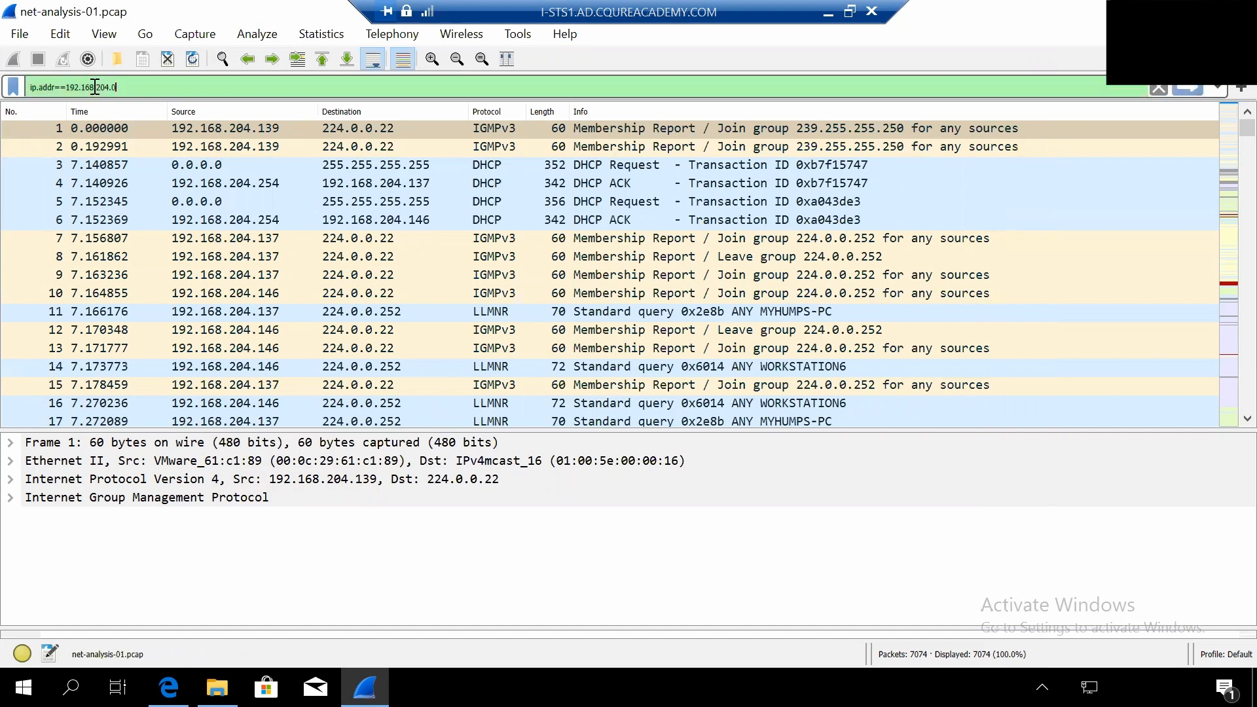
text(/24)
click(1185, 87)
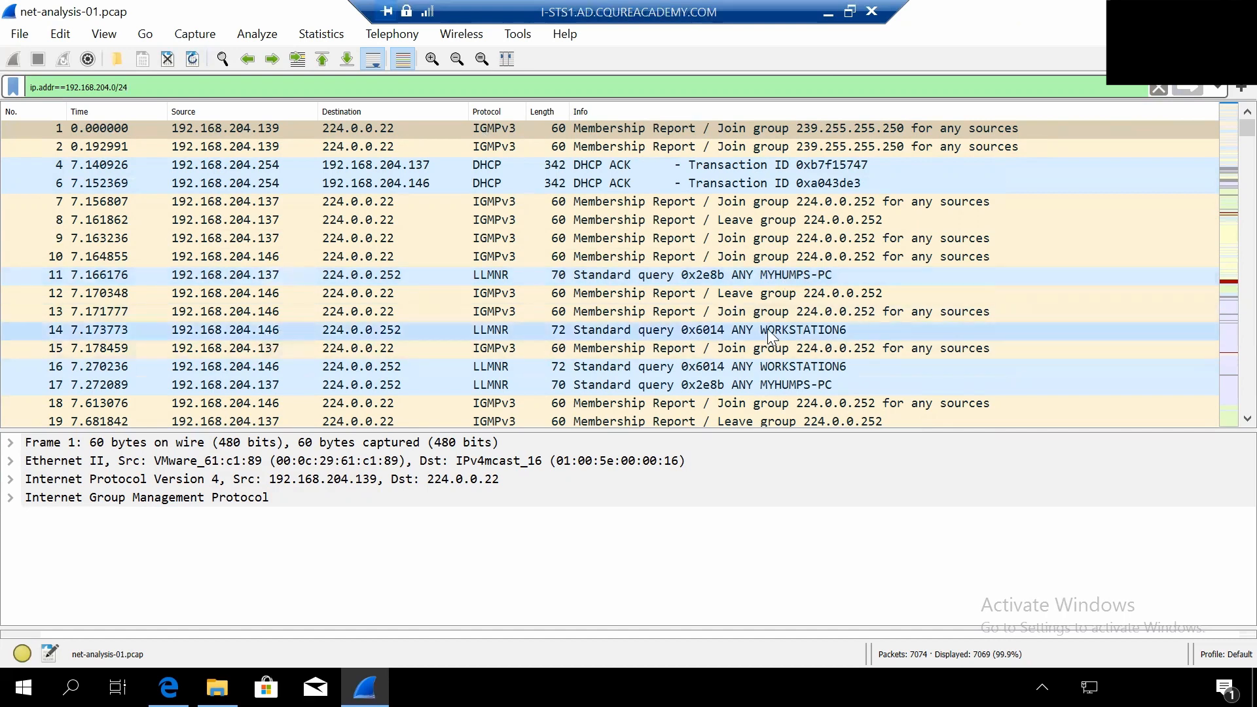
- Review the subnet's packets and narrow the display filter to the single host with ip.addr==192.168.204.137
scroll(992, 307, down, 1)
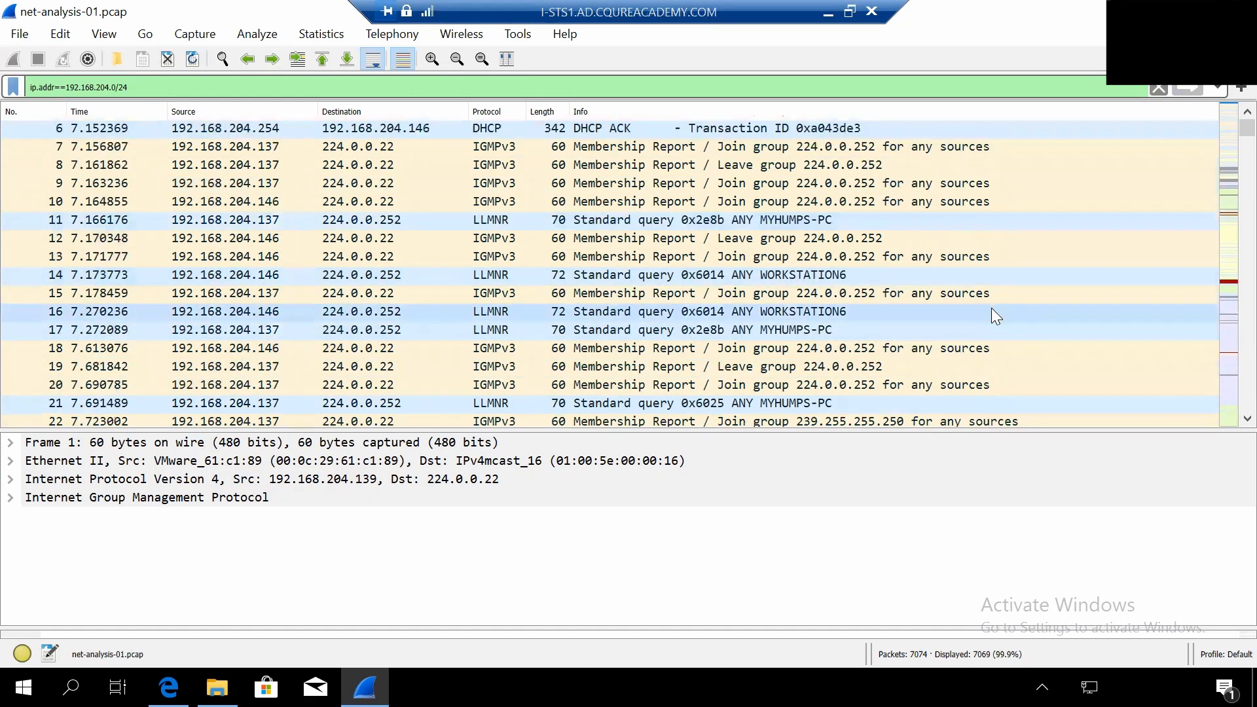
scroll(992, 308, down, 2)
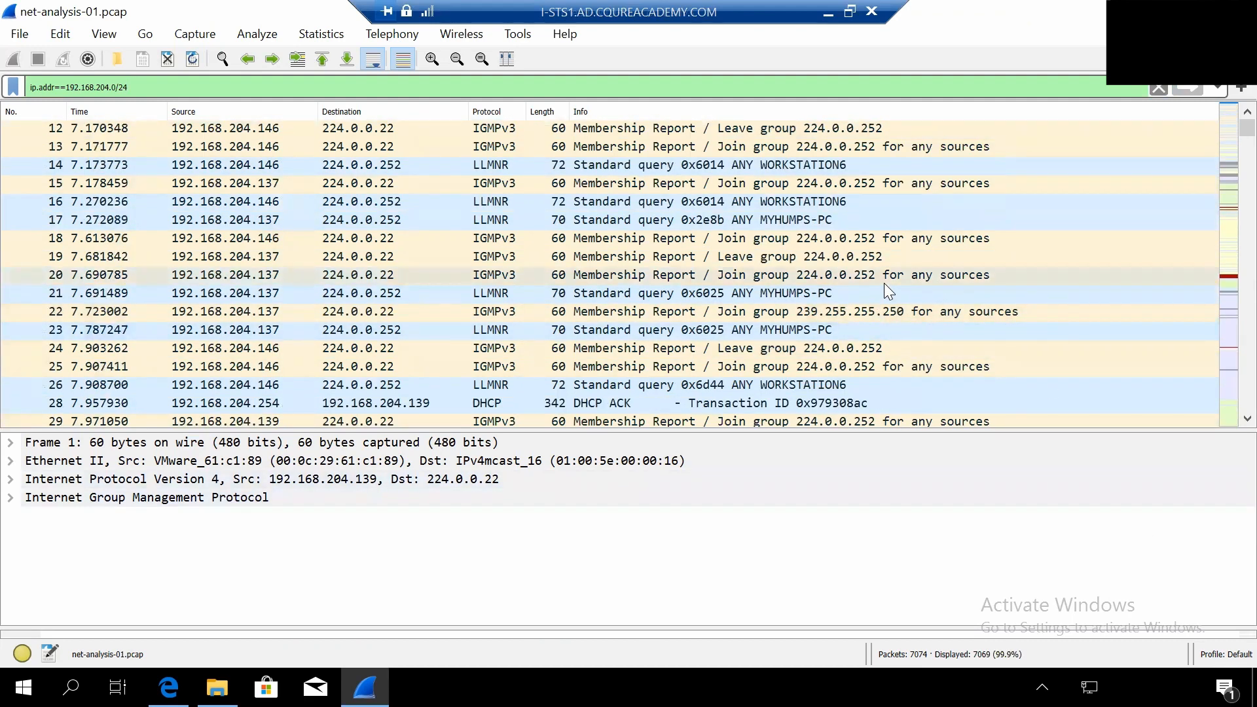
scroll(885, 285, down, 1)
scroll(884, 285, down, 1)
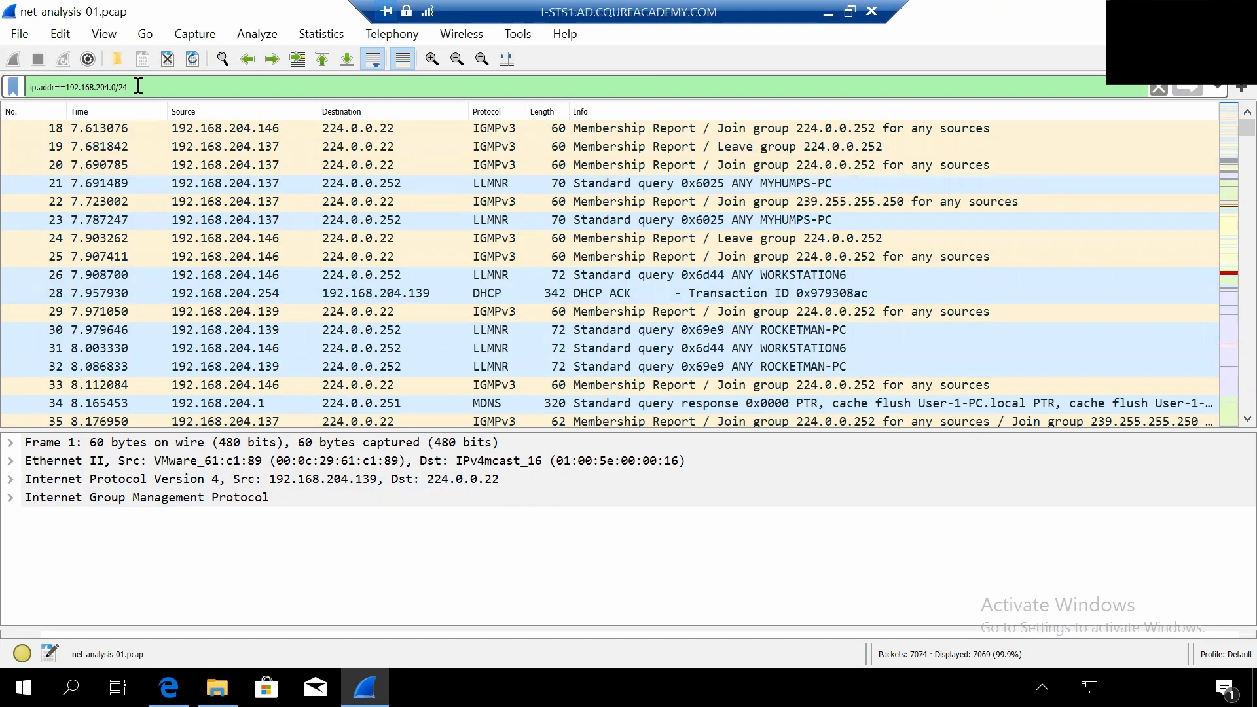
key(BackSpace)
key(BackSpace)
key(BackSpace)
key(BackSpace)
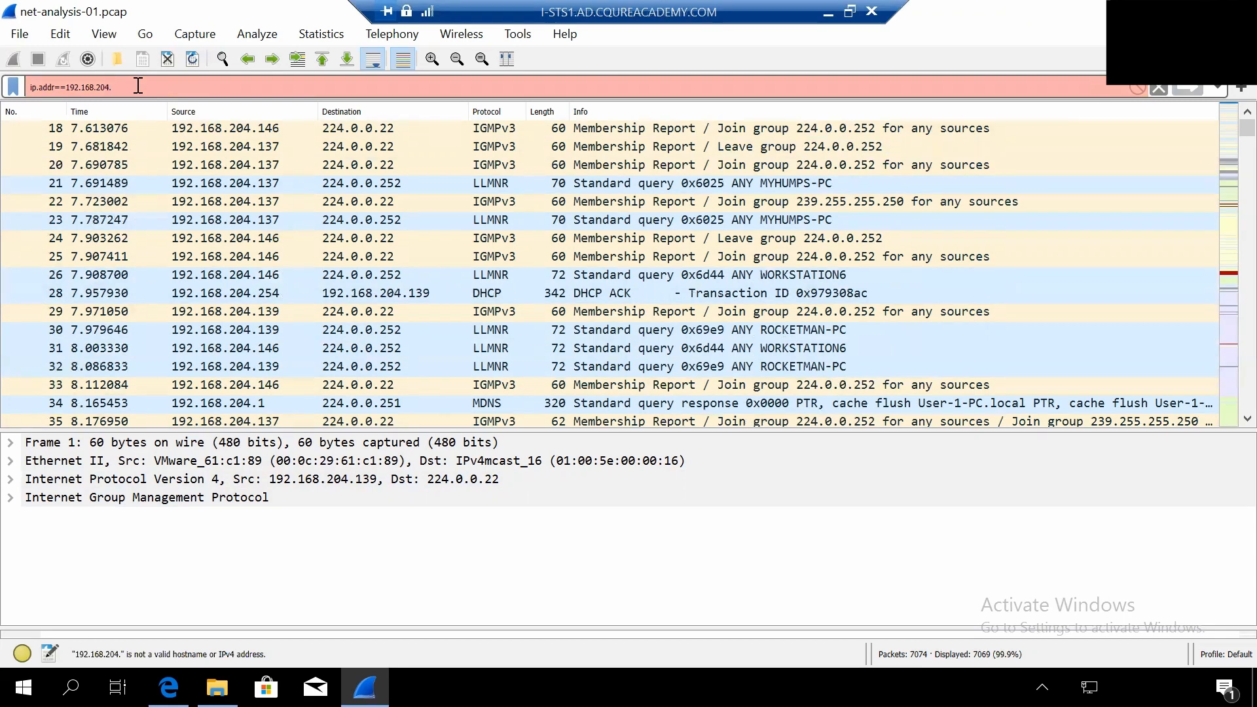
text(137)
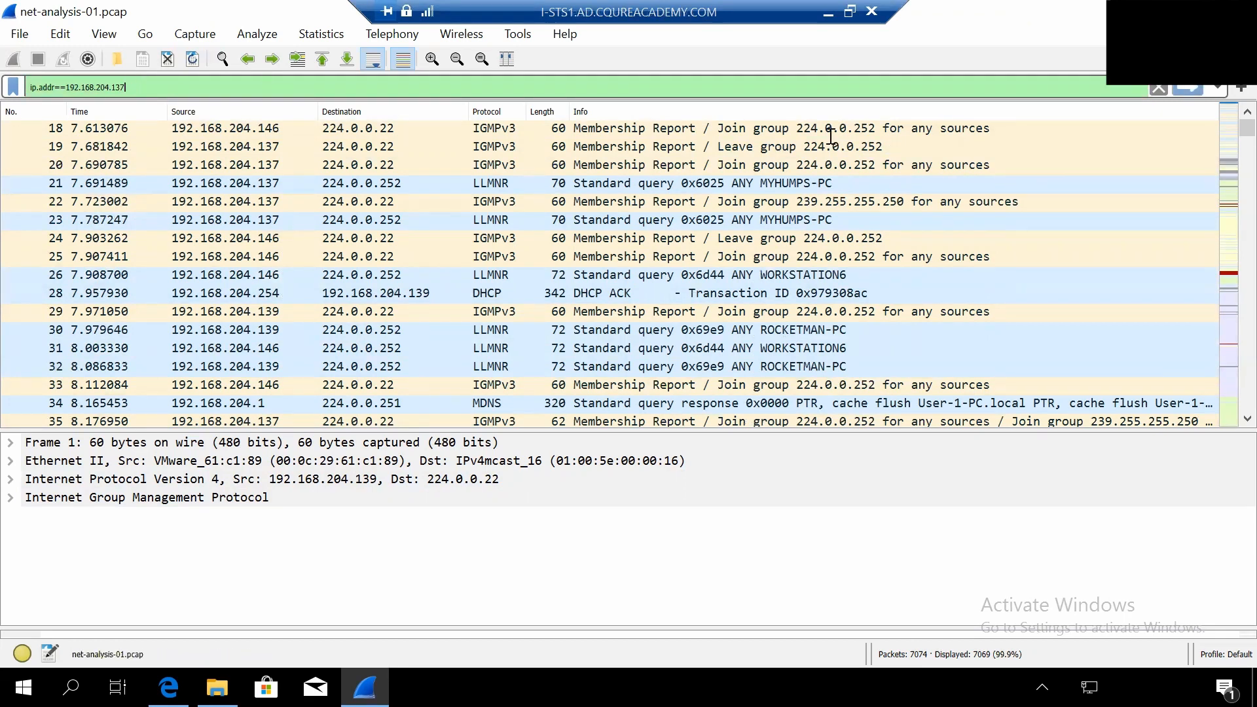
click(1186, 89)
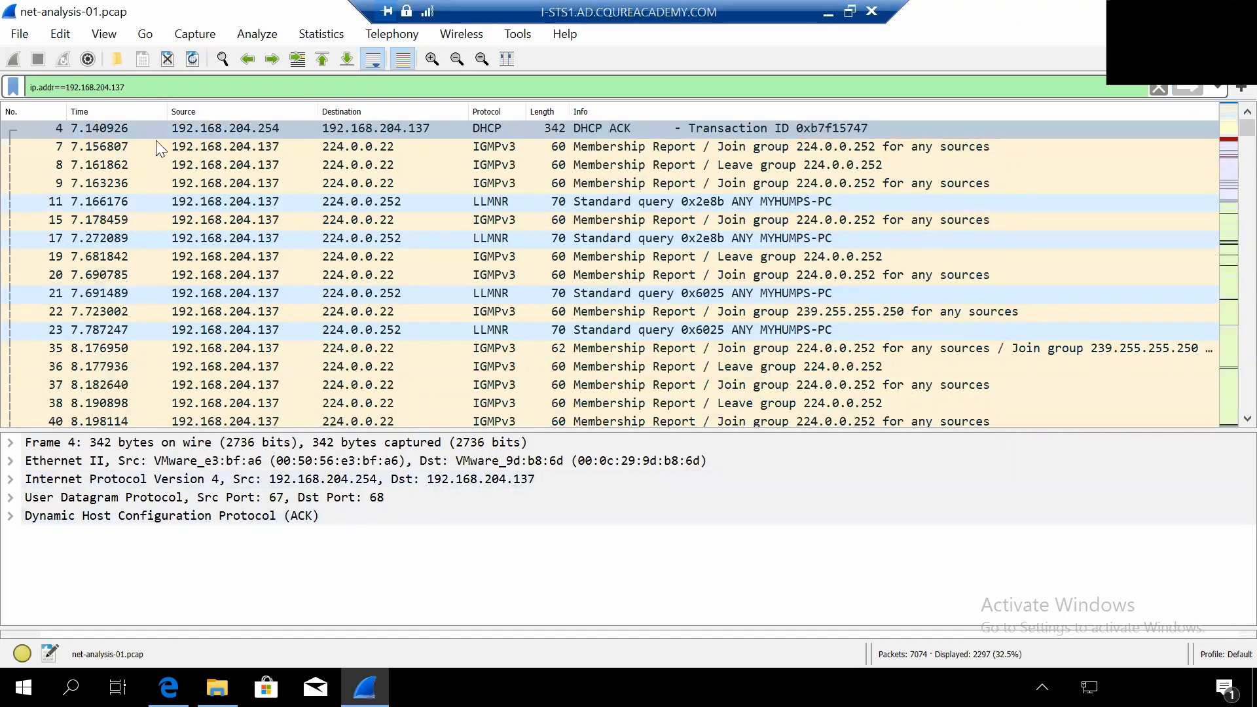
- Examine the filtered packets of 192.168.204.137 down to its TCP reset connections to external addresses
click(1075, 125)
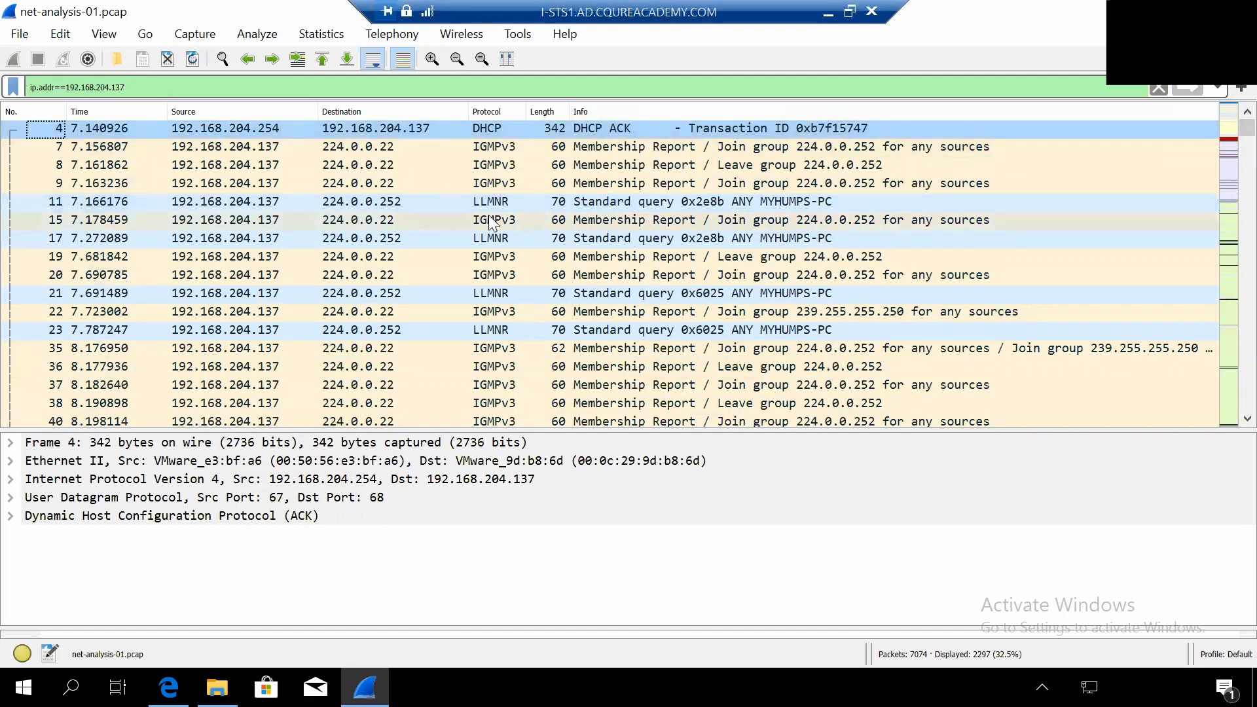
scroll(493, 223, down, 2)
scroll(491, 221, down, 2)
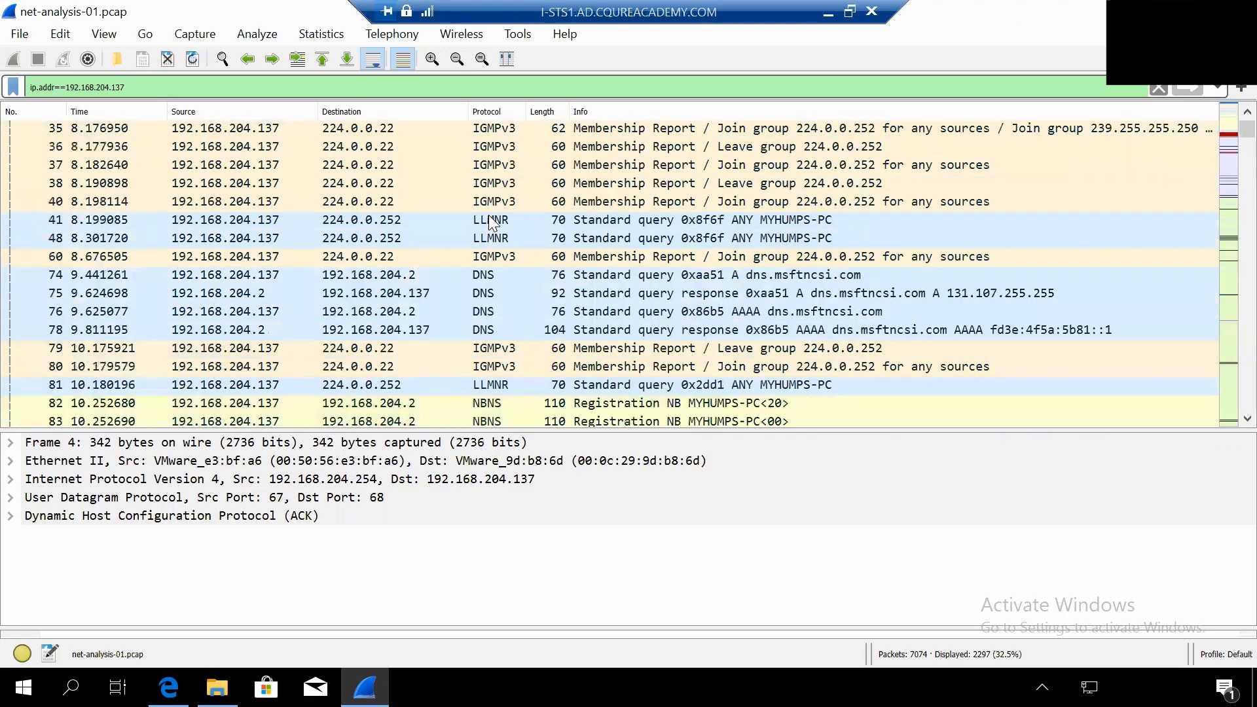
scroll(491, 221, down, 2)
scroll(490, 218, down, 9)
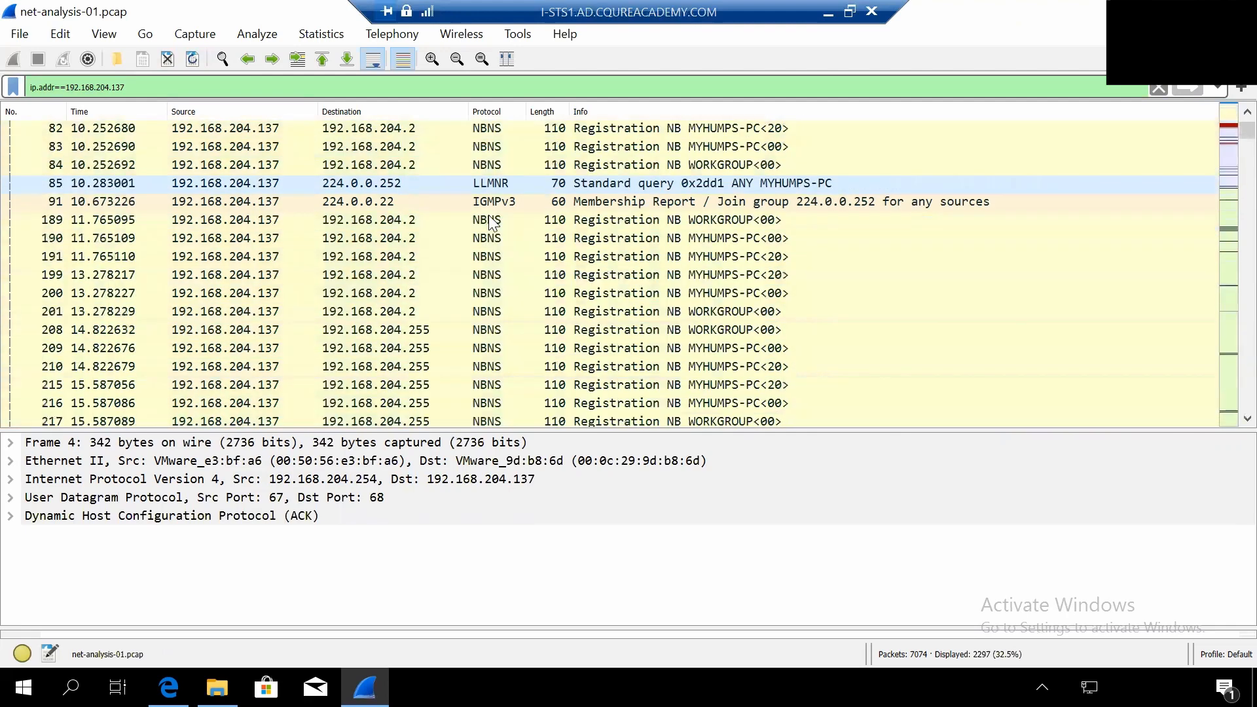
scroll(493, 223, down, 1)
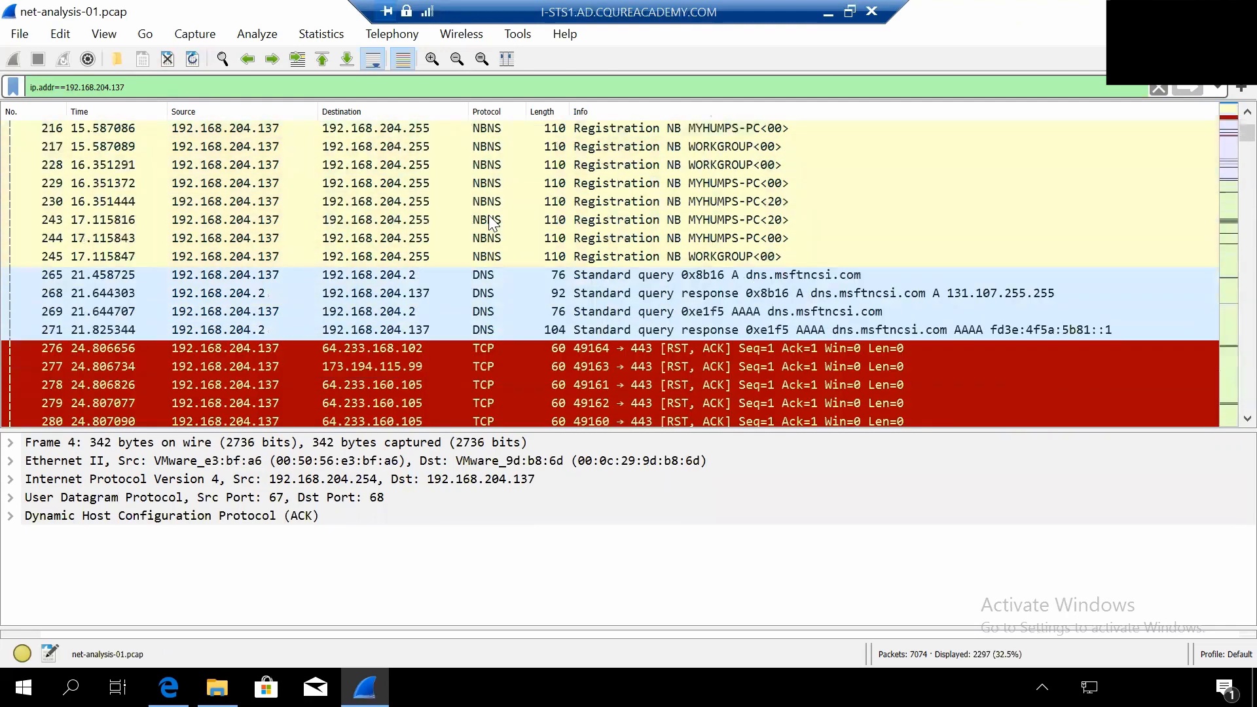
scroll(491, 221, down, 1)
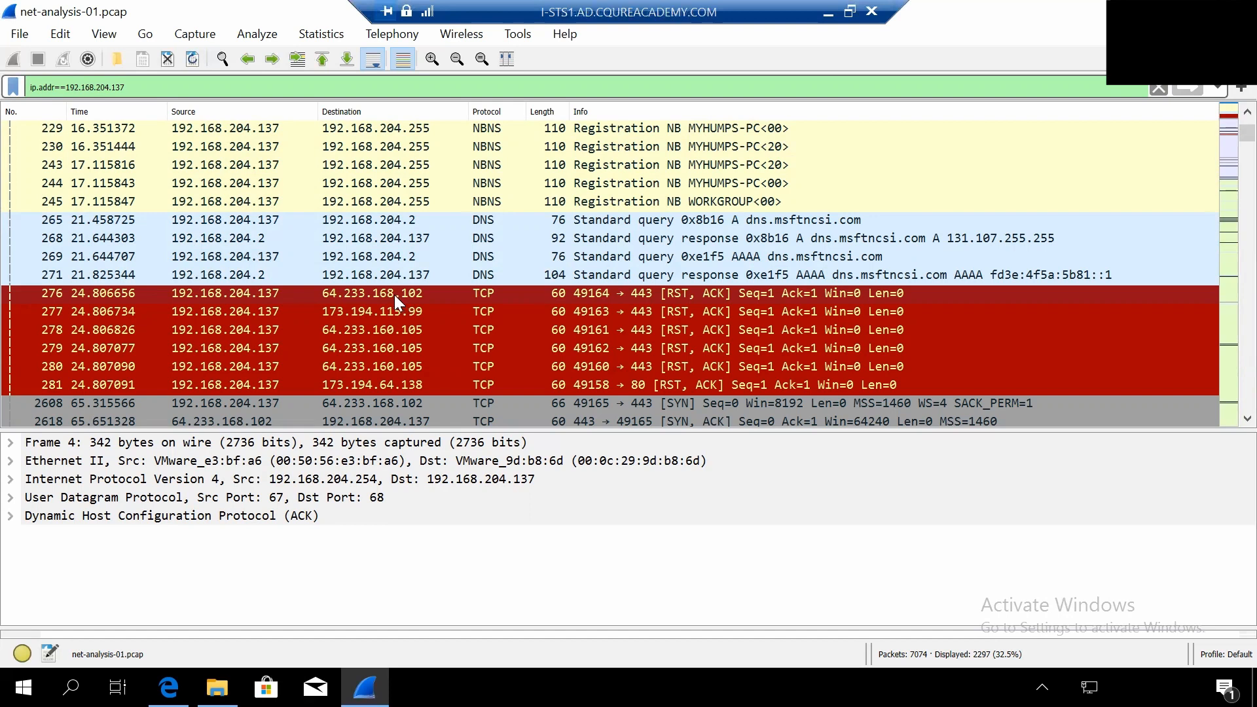
- Switch to the Edge browser and look up the address 64.233.168.102 on who.is
click(168, 688)
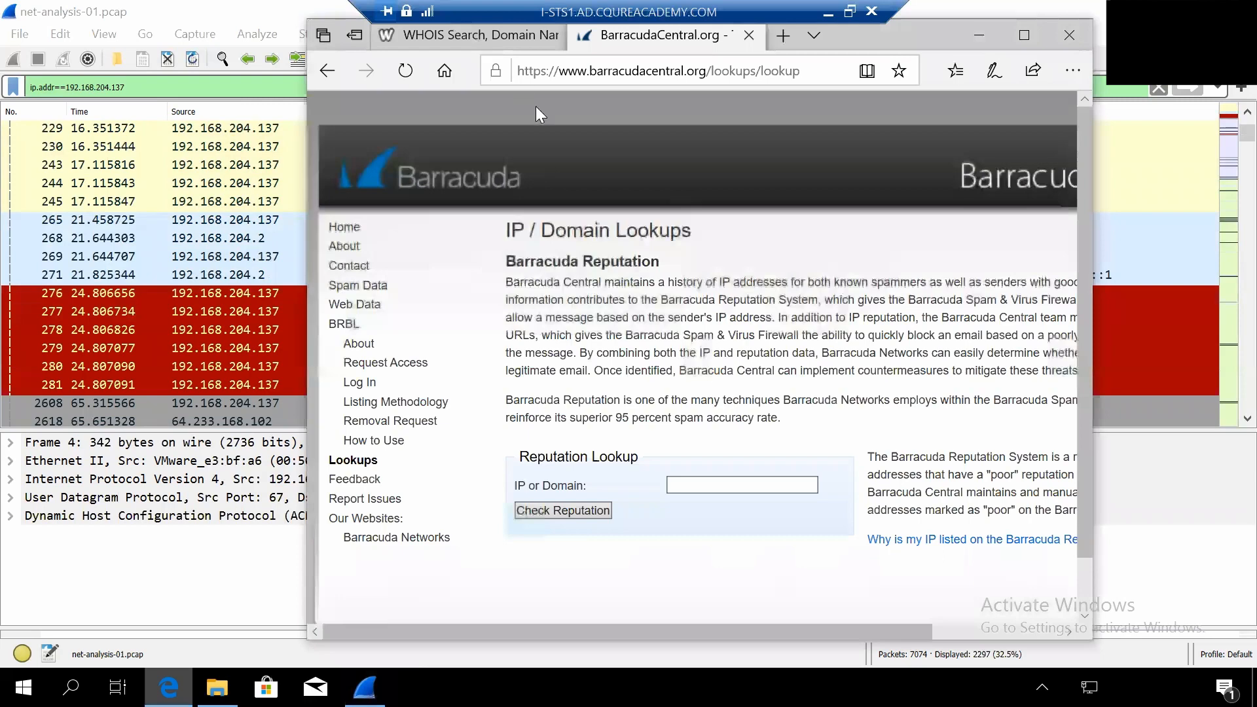
click(471, 34)
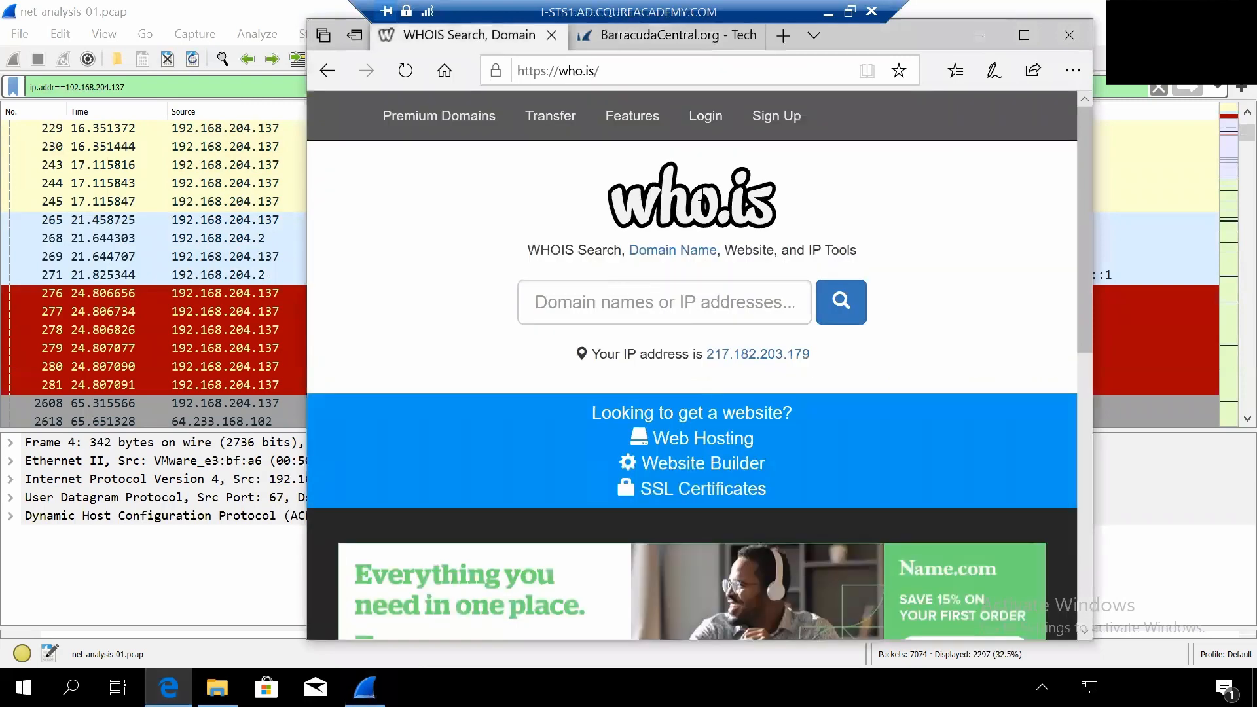
key(alt+Tab)
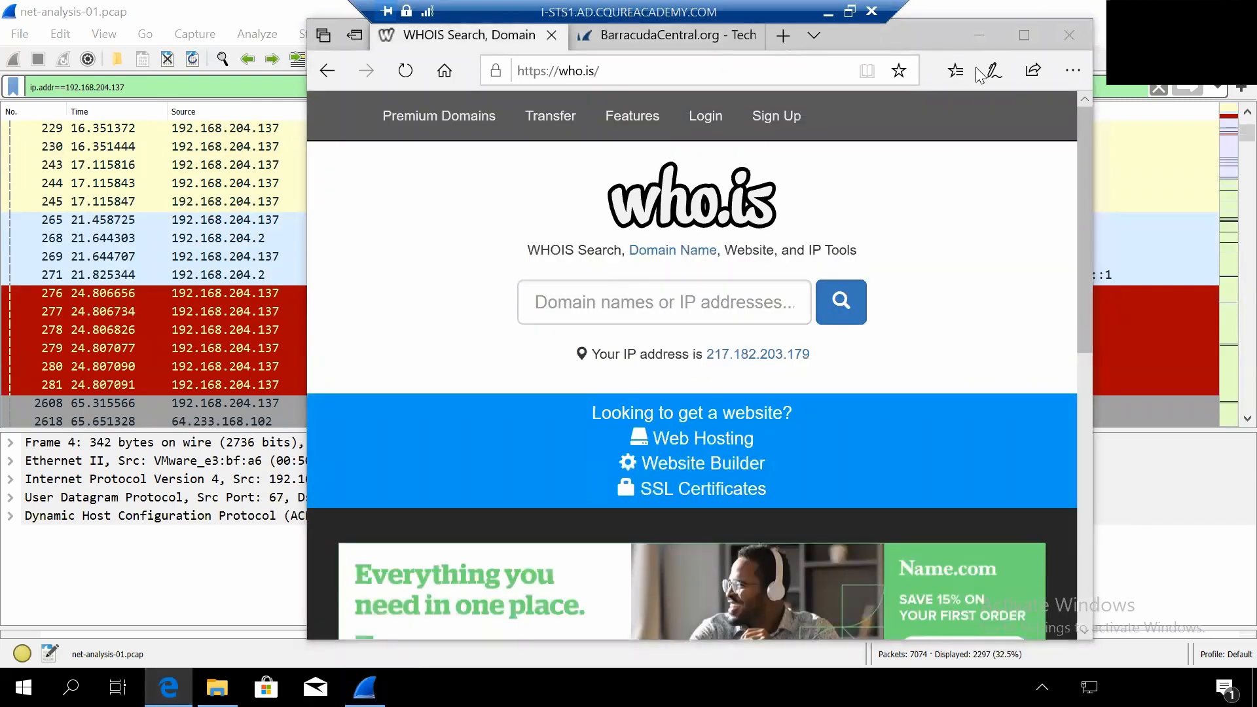
drag(976, 68, 969, 53)
click(741, 321)
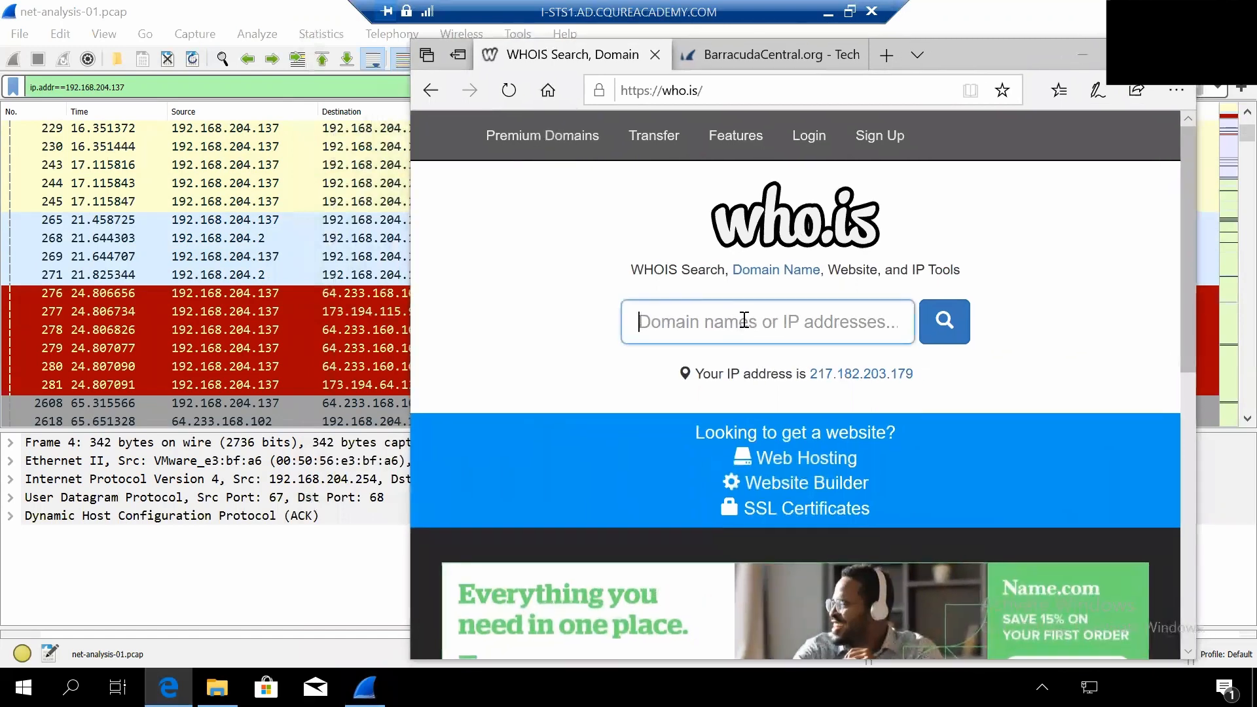
text(64)
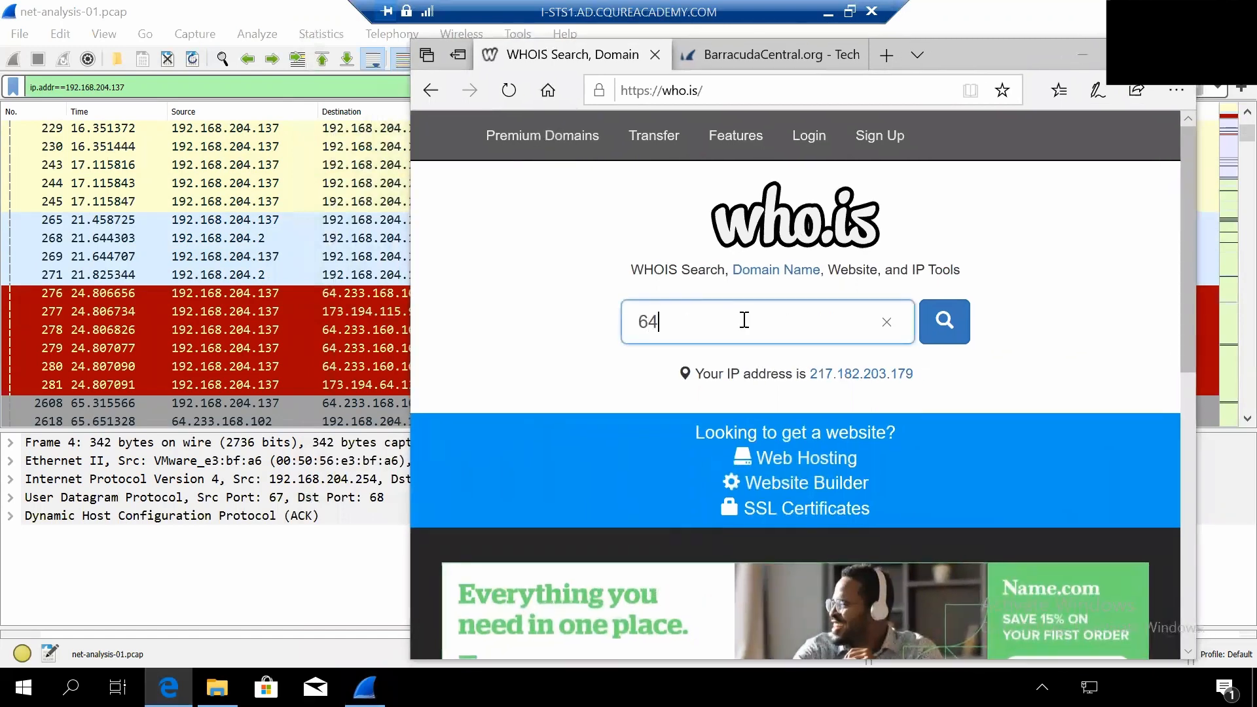
text(.233.168)
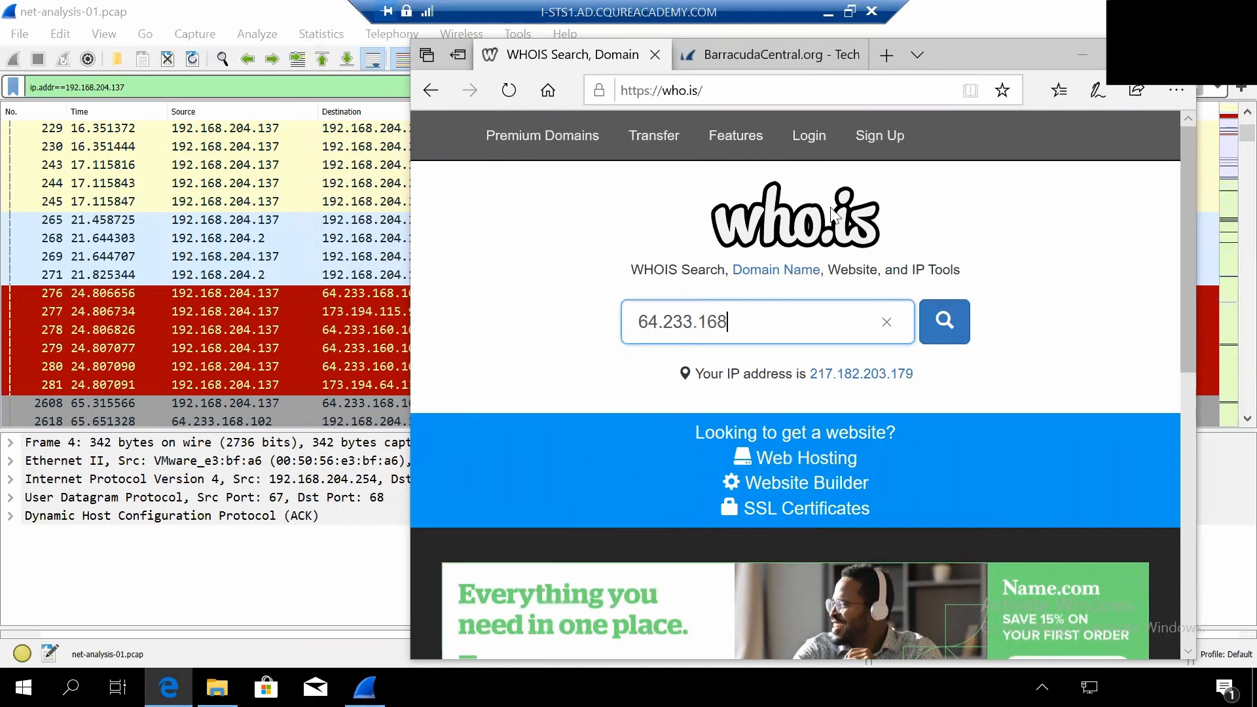
drag(977, 56, 1010, 58)
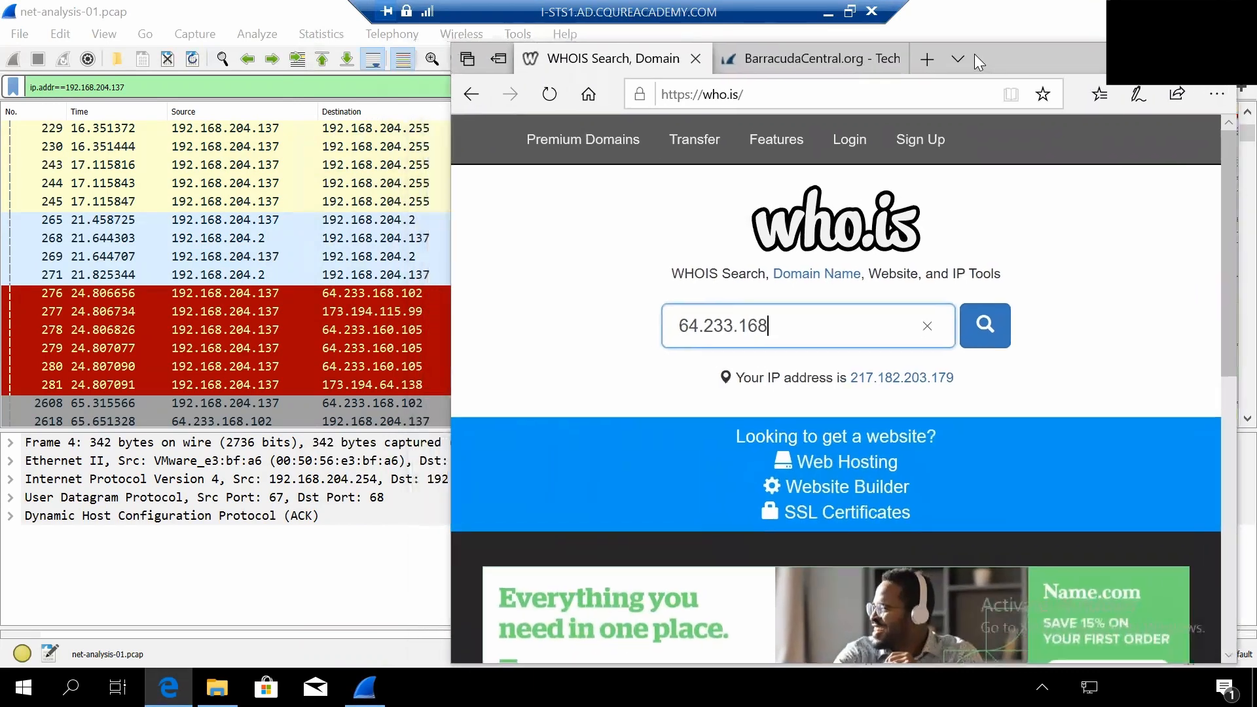
text(.102)
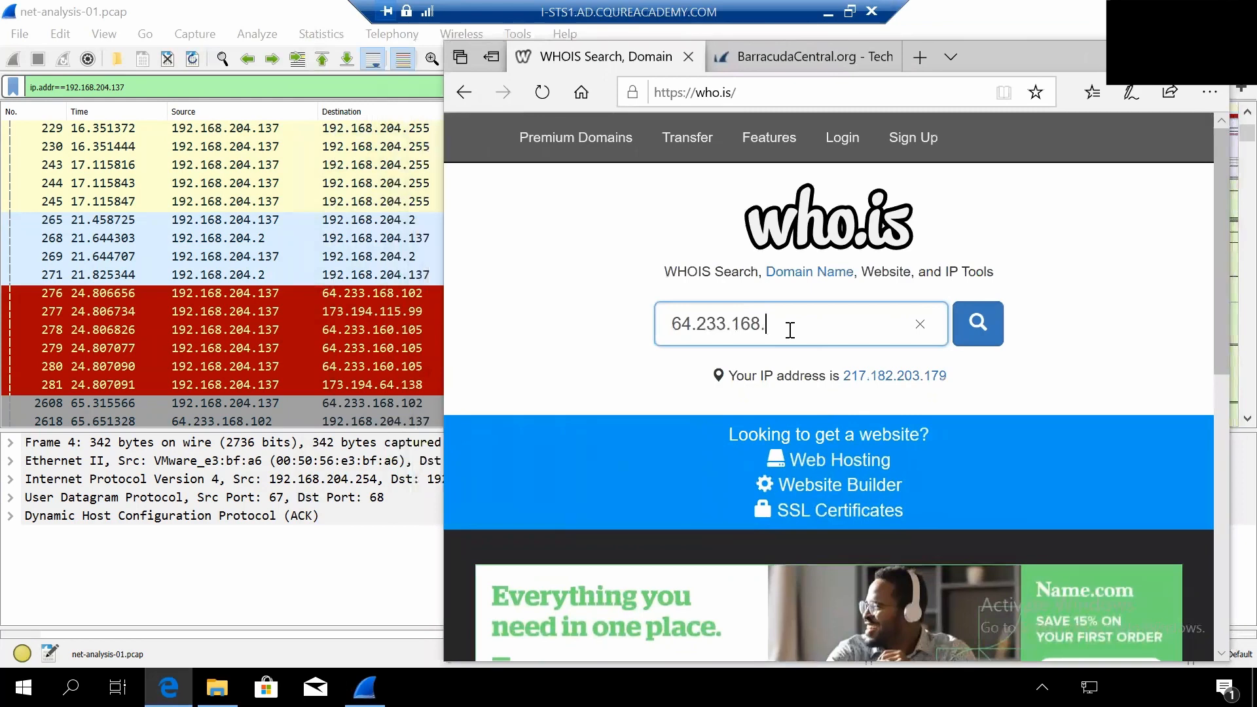
click(987, 321)
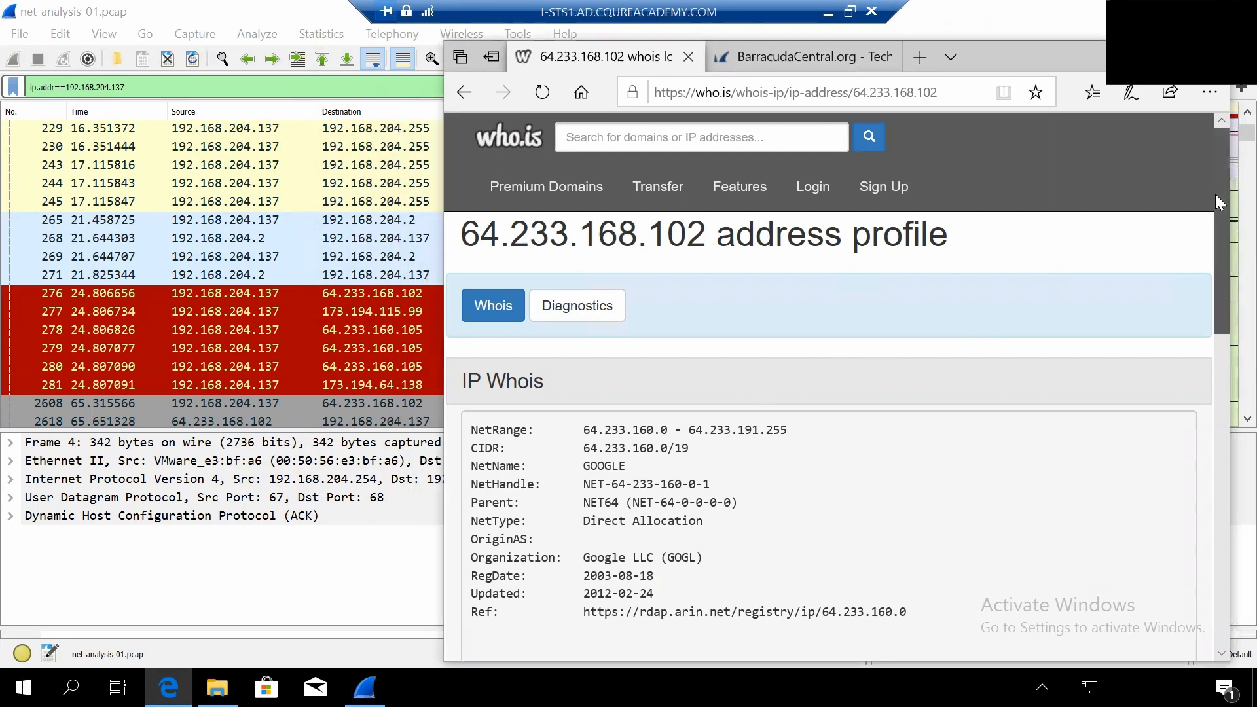
- Read the WHOIS record of 64.233.168.102, checking the network name and the owning organization's details
scroll(1217, 183, down, 2)
scroll(1216, 181, down, 1)
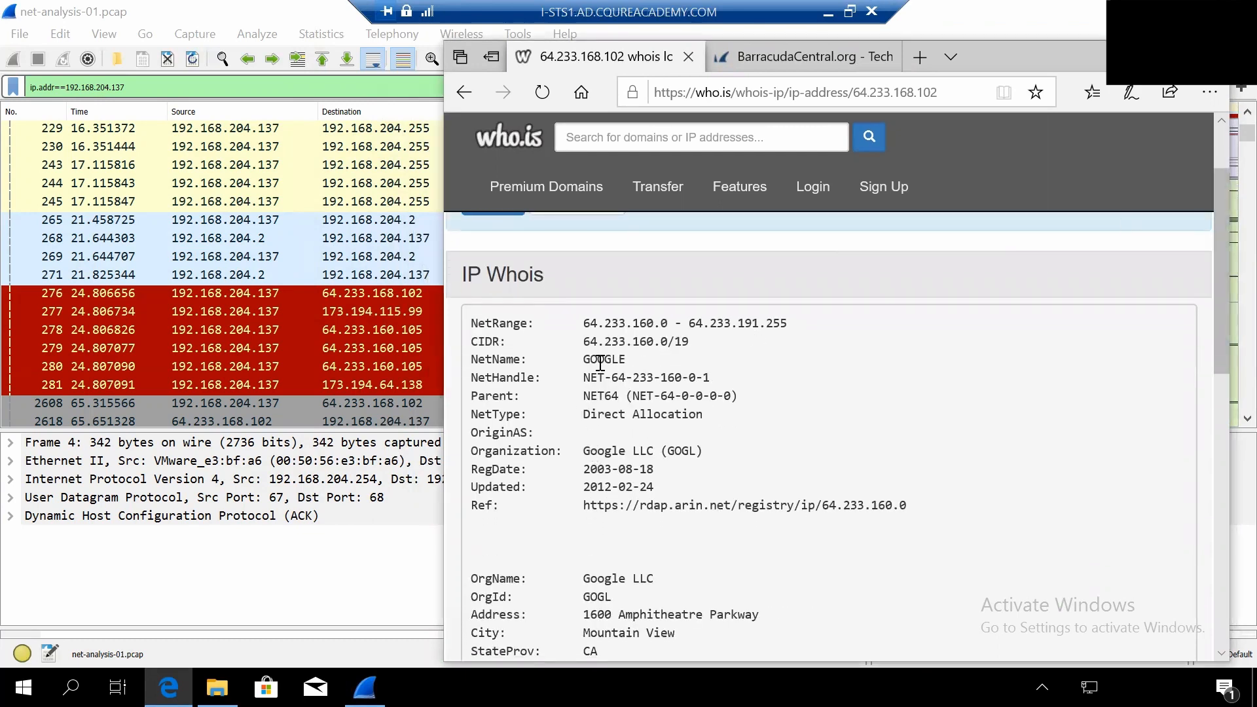
drag(585, 359, 636, 362)
scroll(1217, 222, down, 2)
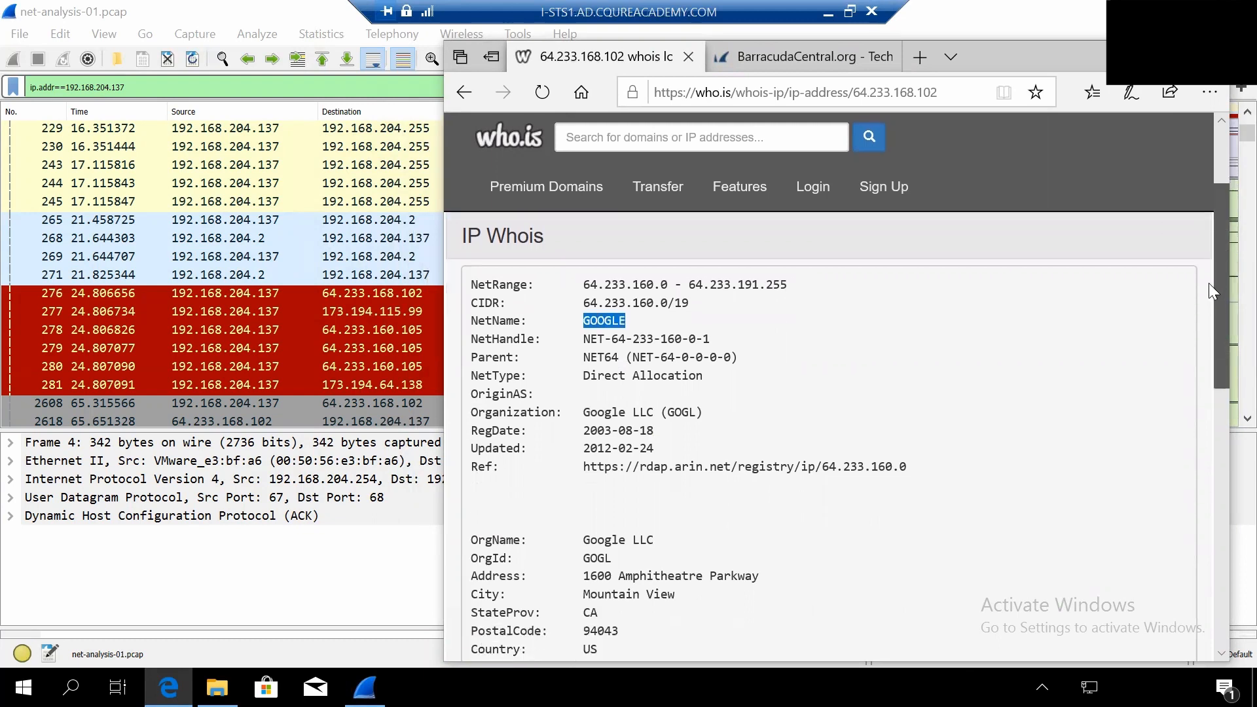
scroll(1205, 330, down, 5)
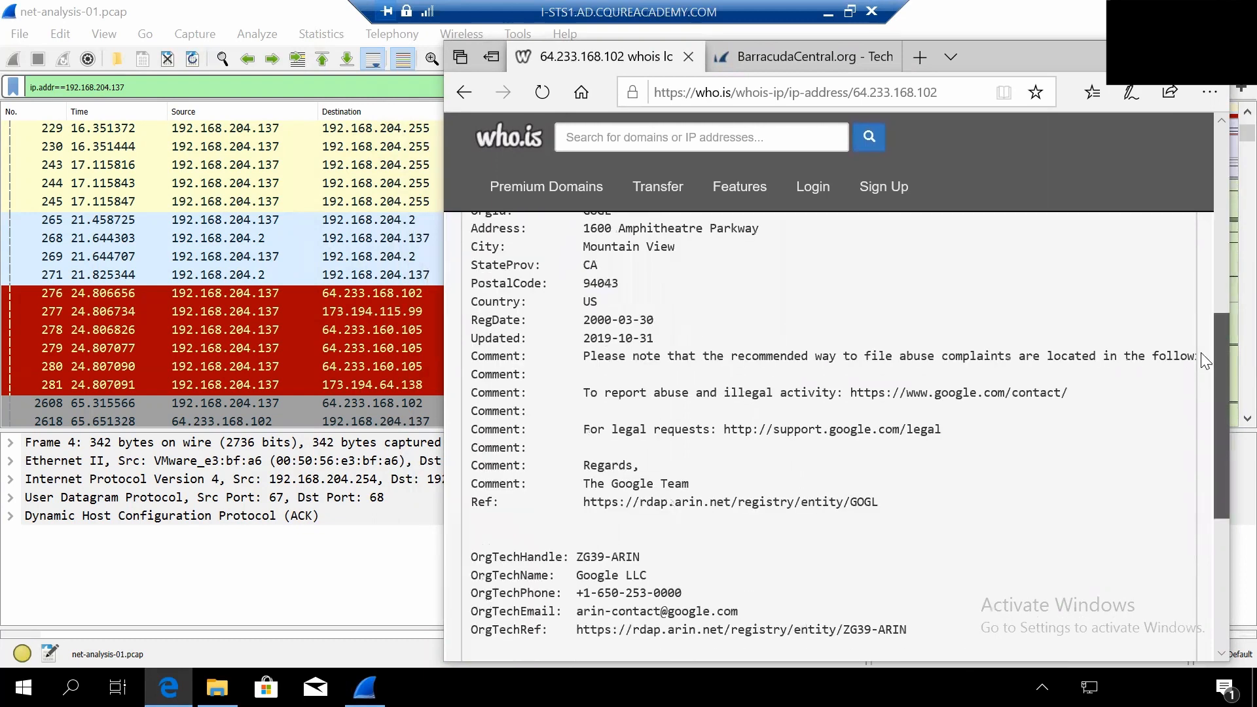
scroll(1201, 314, up, 2)
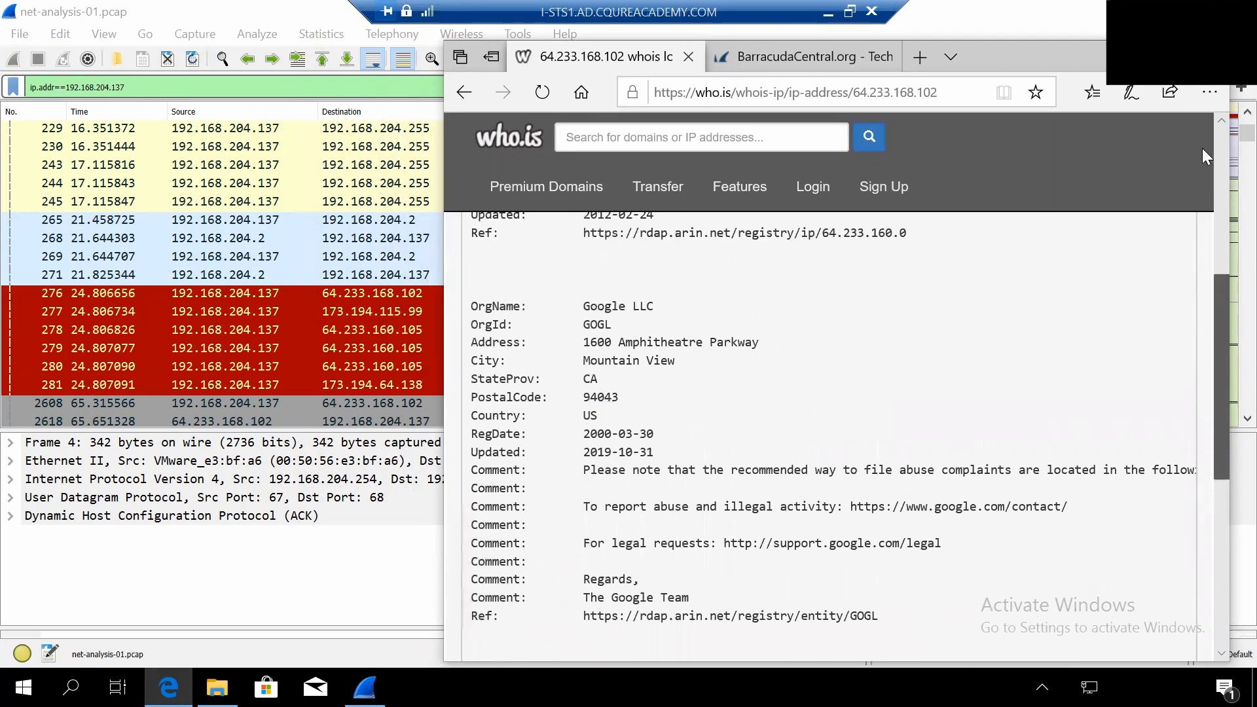
scroll(1203, 148, up, 5)
scroll(701, 308, up, 2)
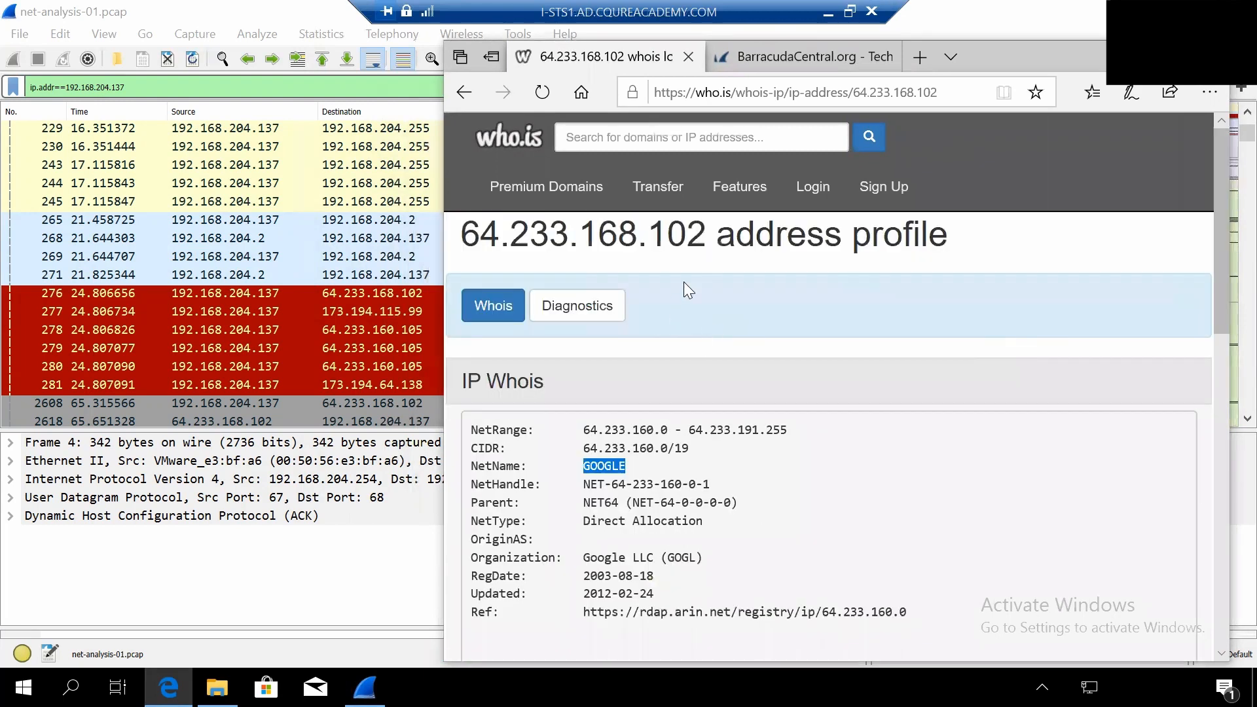
- Copy the address 64.233.168.102 from the WHOIS profile and check its reputation on the BarracudaCentral lookup page
click(705, 243)
drag(706, 234, 465, 240)
key(ctrl+c)
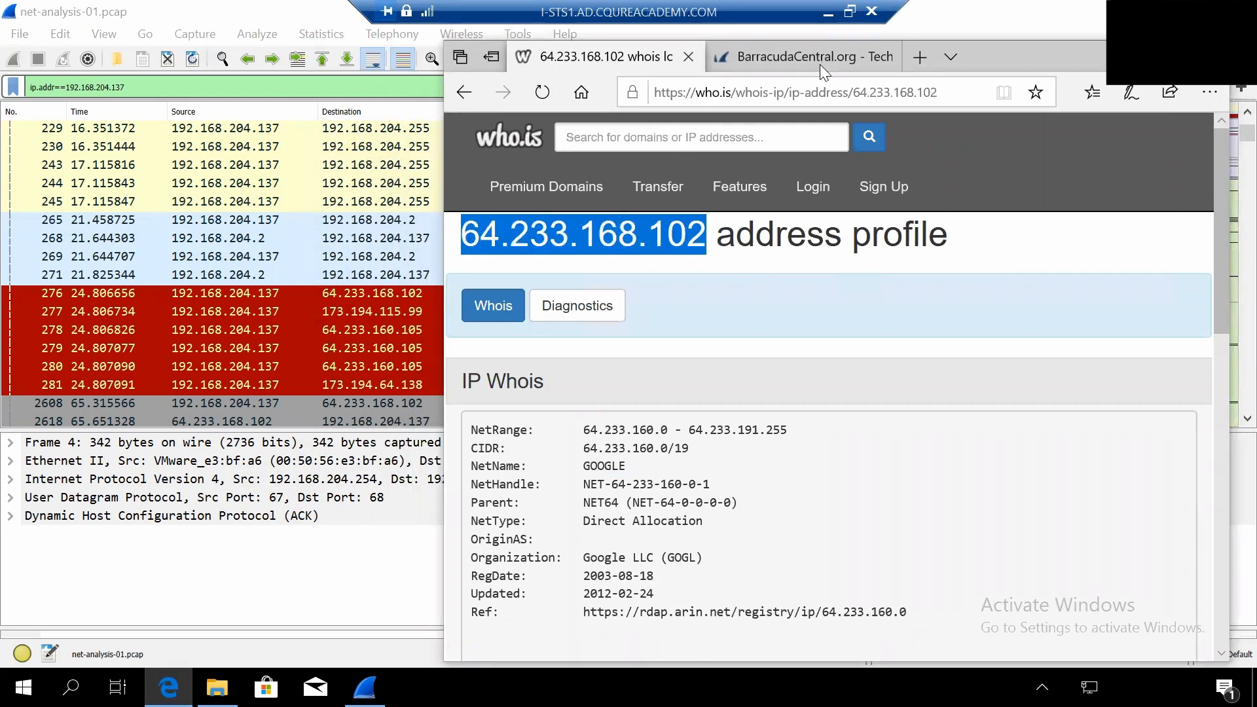
mouse_move(810, 63)
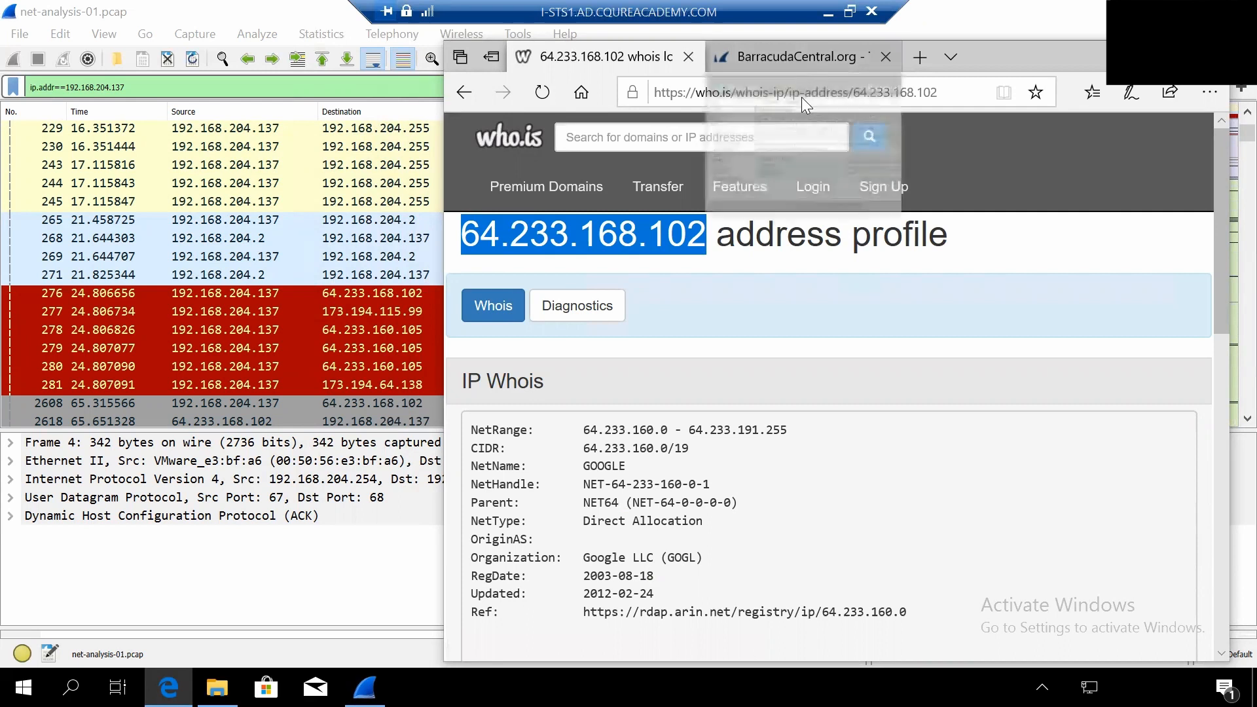
click(778, 37)
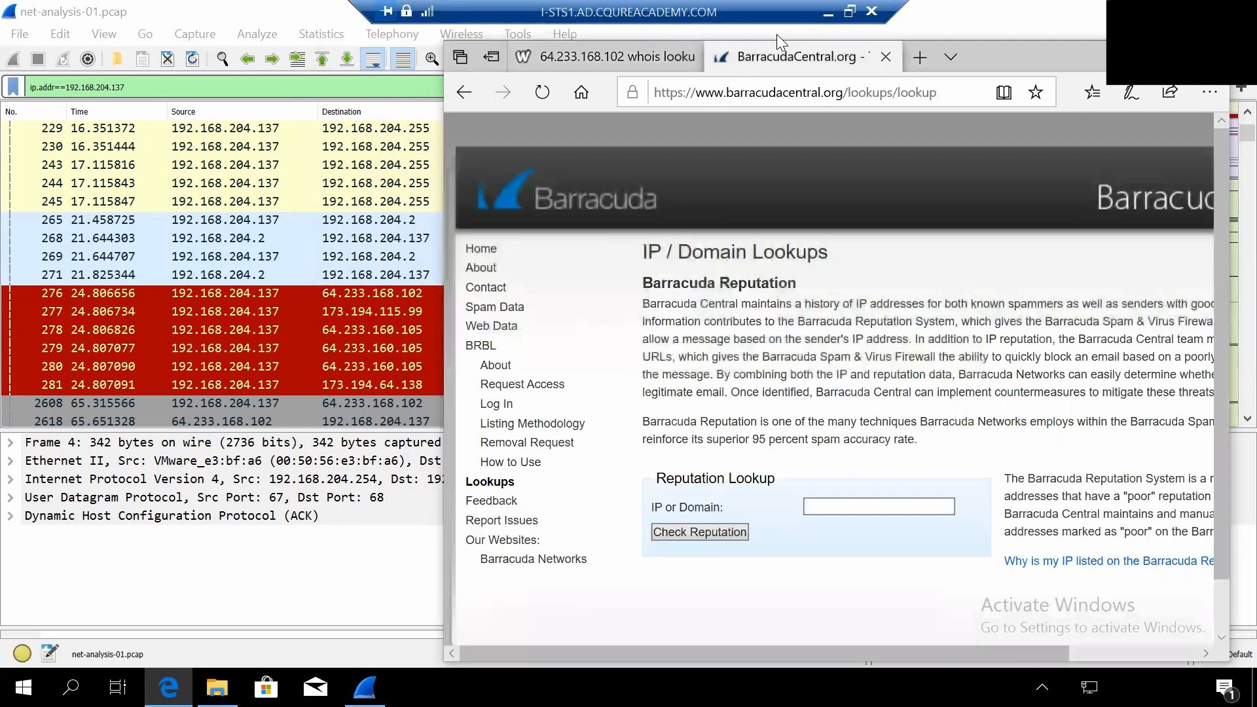
click(854, 507)
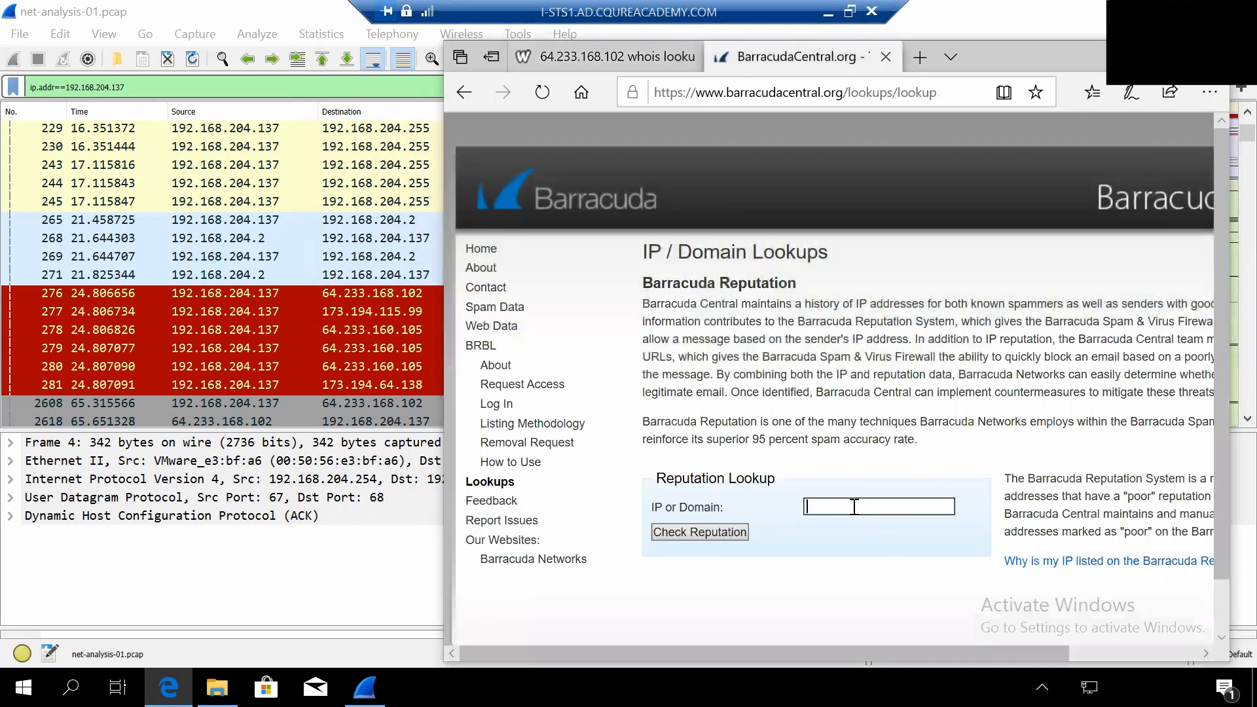
key(ctrl+v)
click(720, 539)
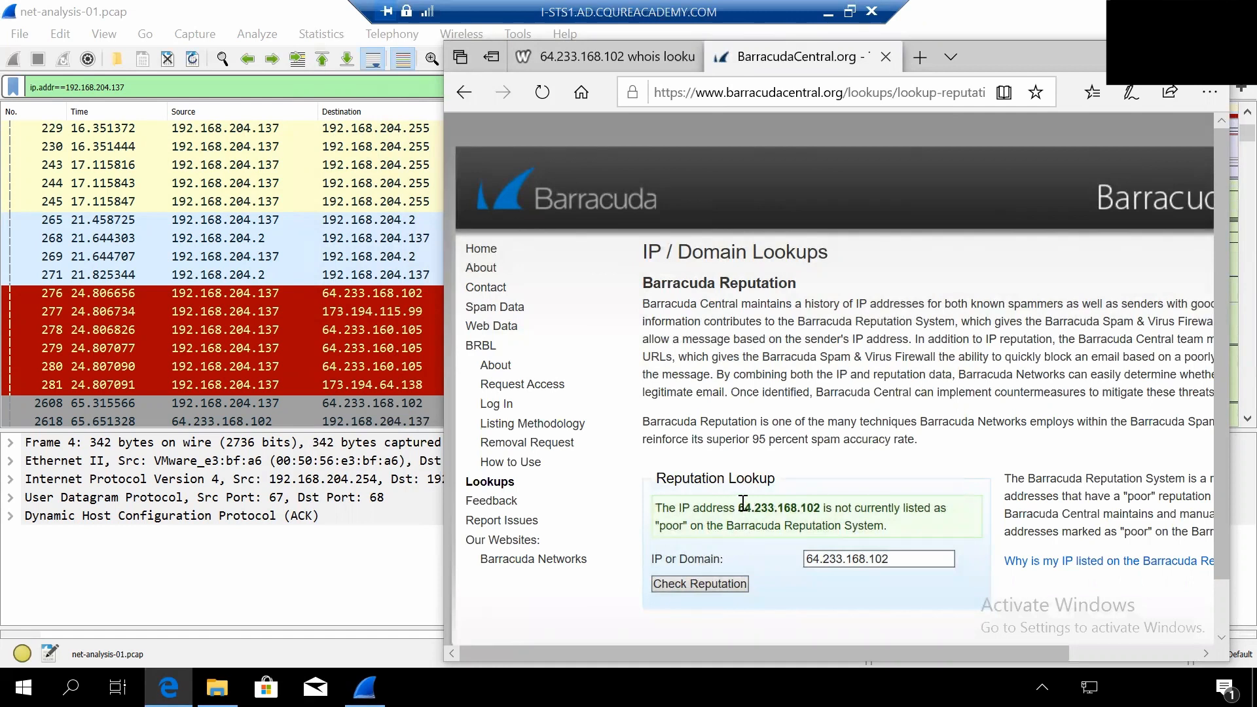
- Read the Barracuda reputation result for the address and close the browser with all its tabs, returning to Wireshark
drag(740, 506, 876, 512)
click(856, 508)
key(alt+F4)
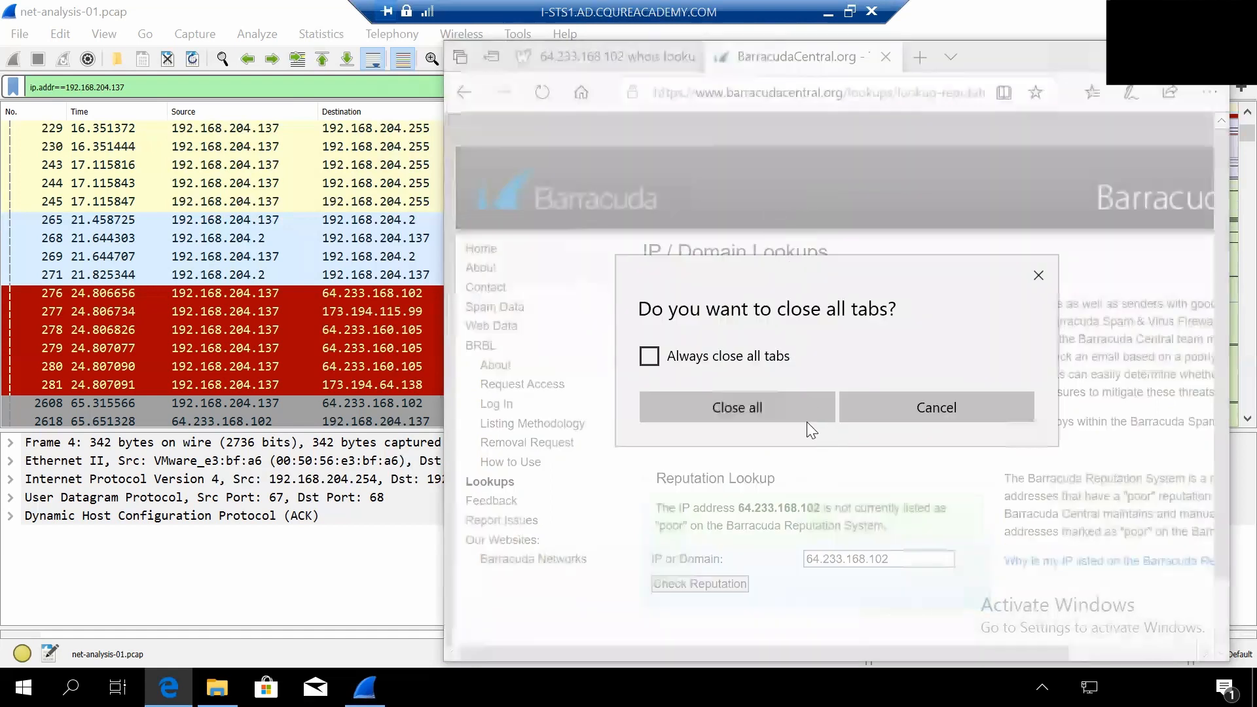
click(742, 406)
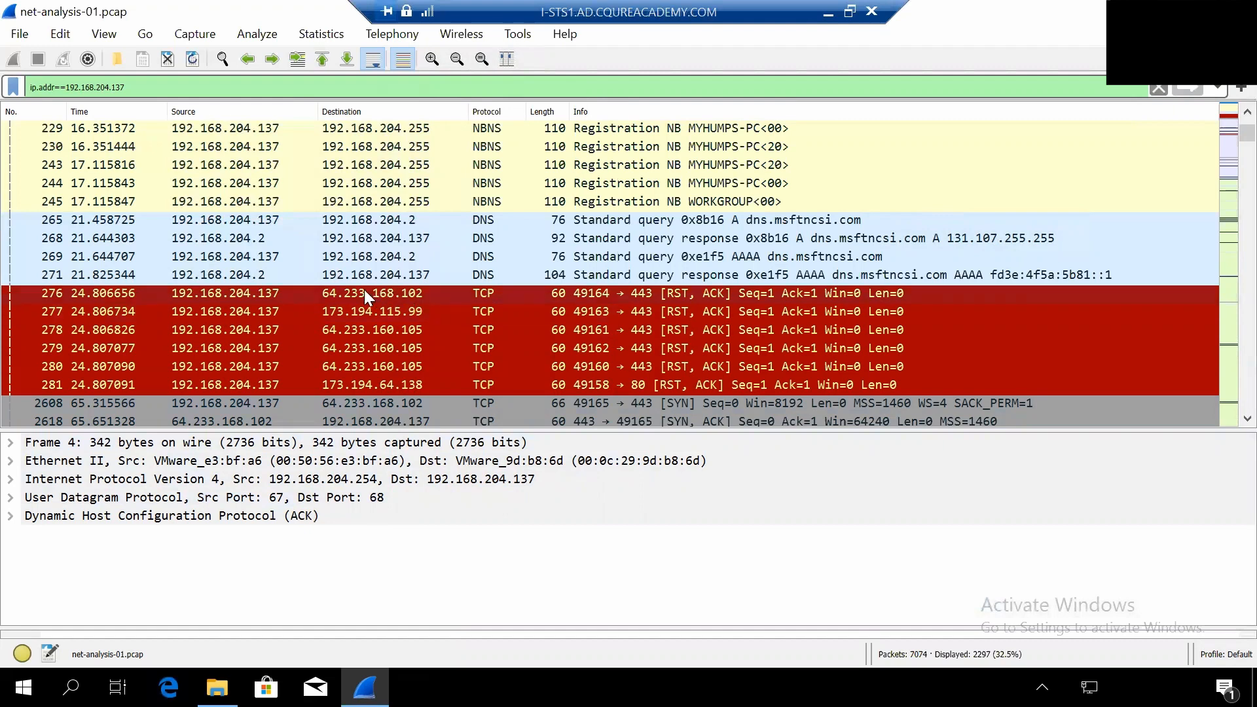
- Extend the display filter to ip.addr==192.168.204.137 and !ip.addr==64.233.168.102 and apply it, excluding the checked address
click(158, 86)
text(and)
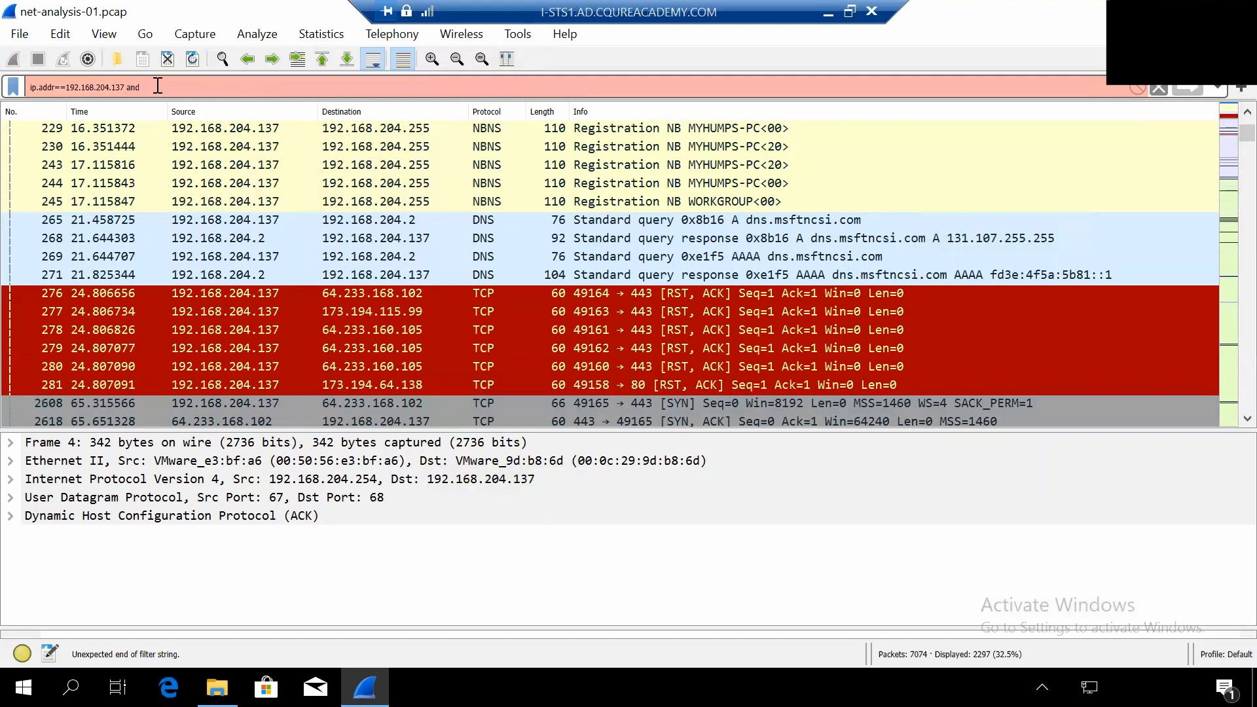
text( !ip.addr)
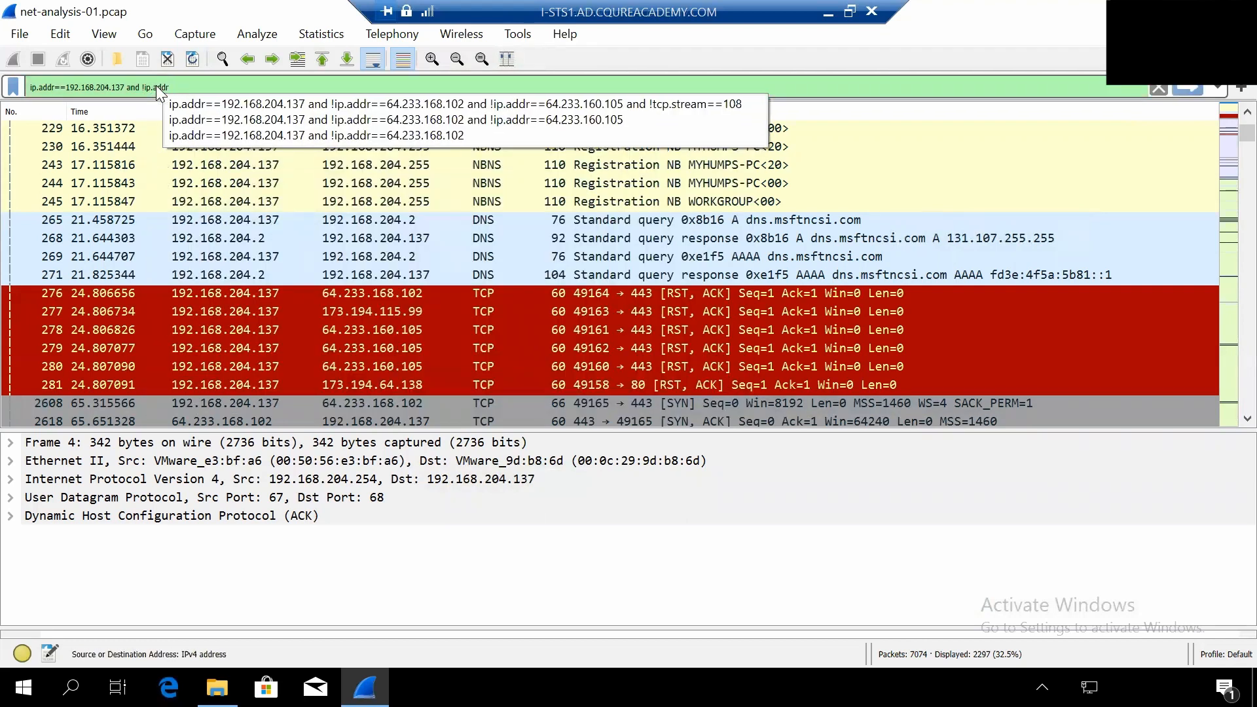
text(+)
key(BackSpace)
text(==)
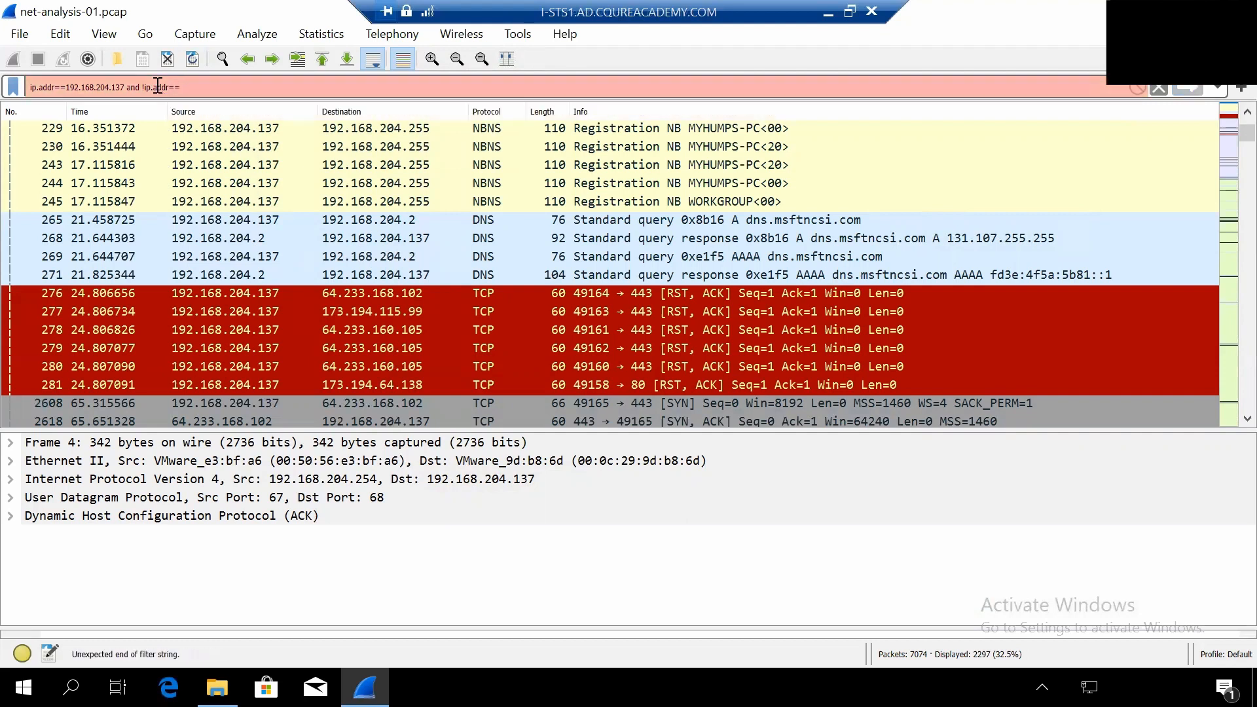
text(64.2)
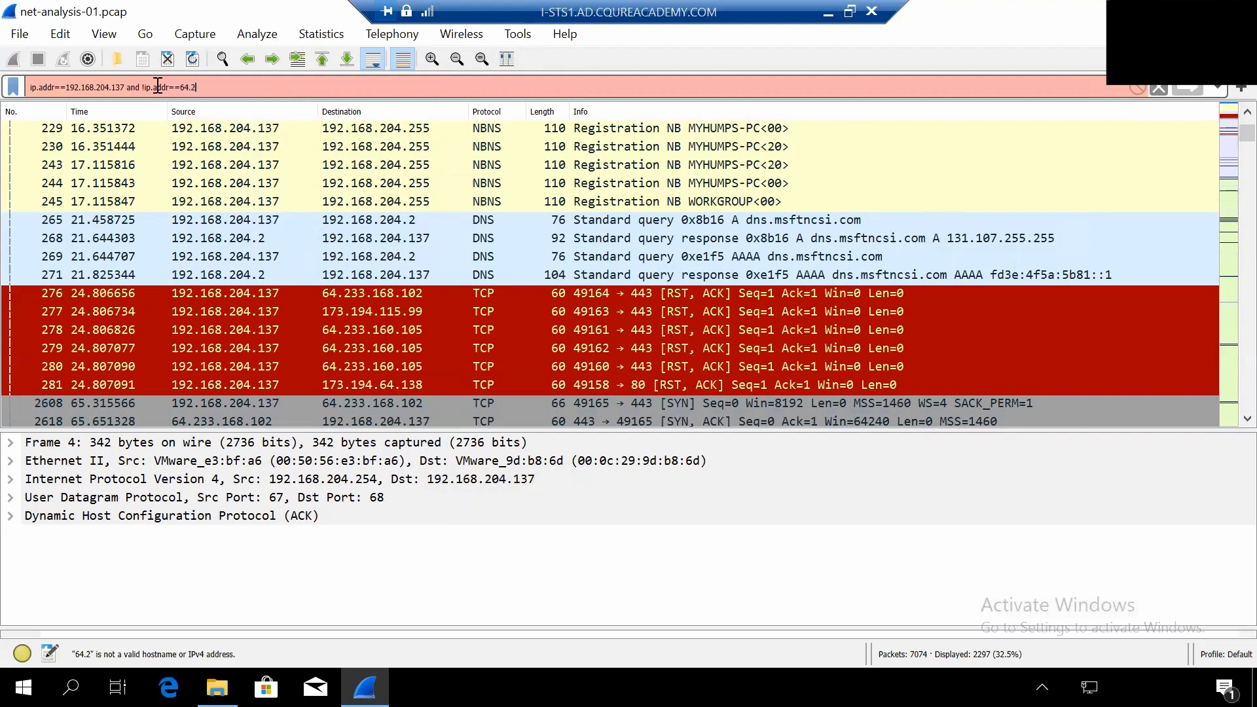
text(33.168)
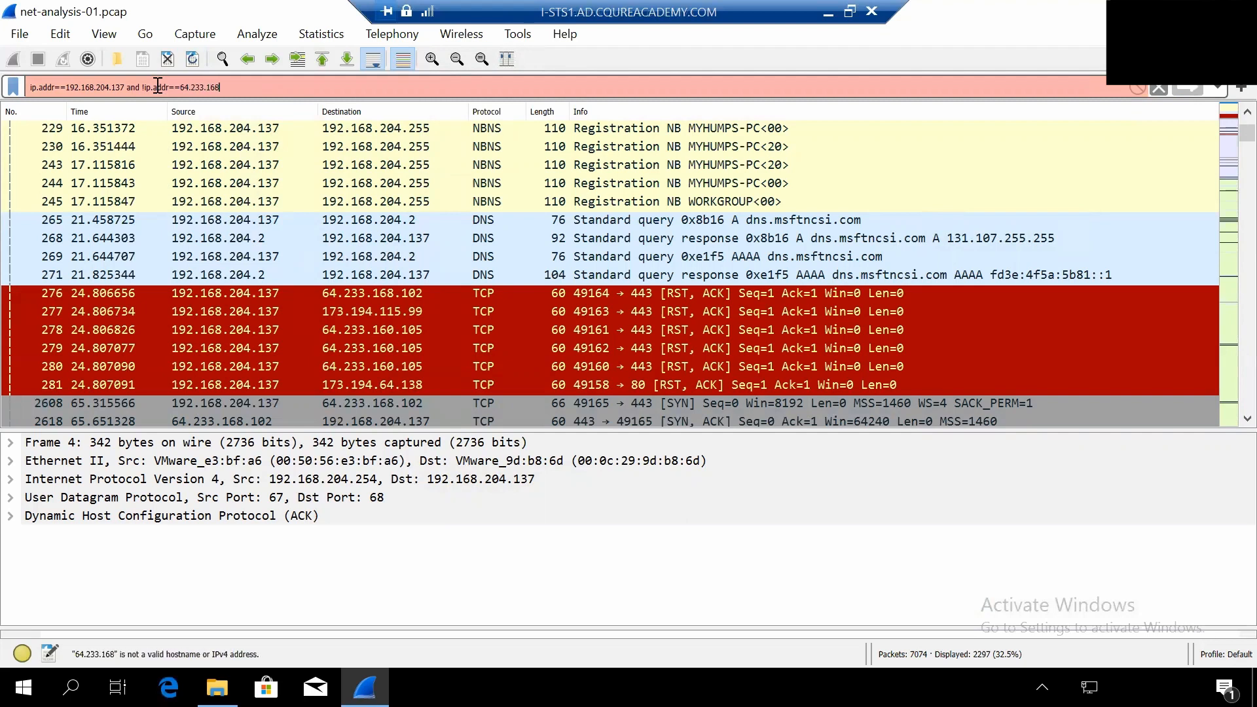
text(.102)
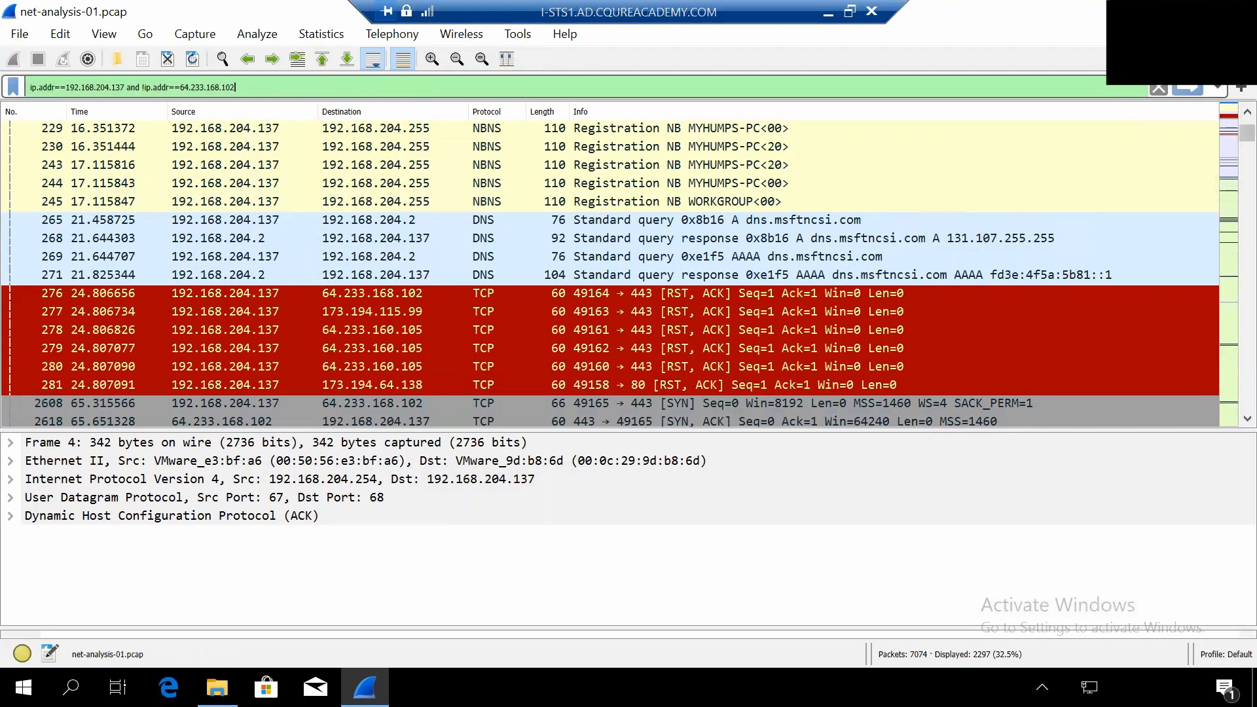
click(1184, 92)
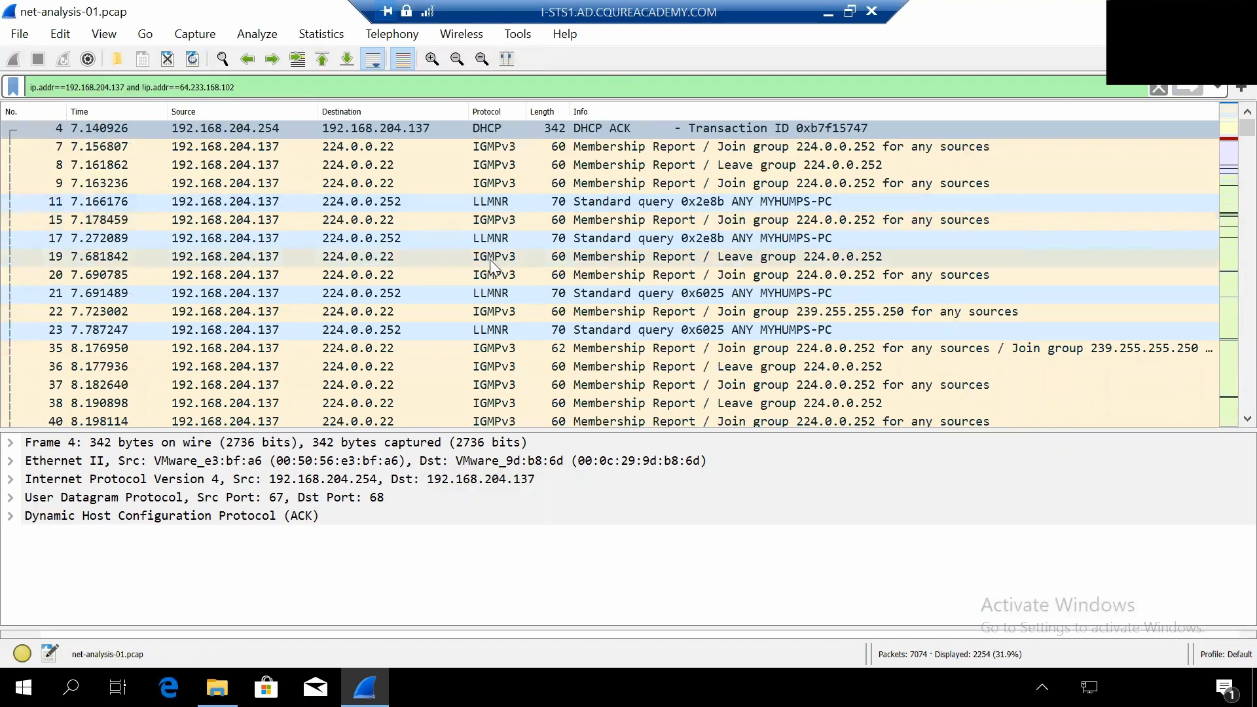
- Review the remaining packets of 192.168.204.137, from the TCP resets to the TLS traffic with 64.233.160.105
scroll(490, 270, down, 3)
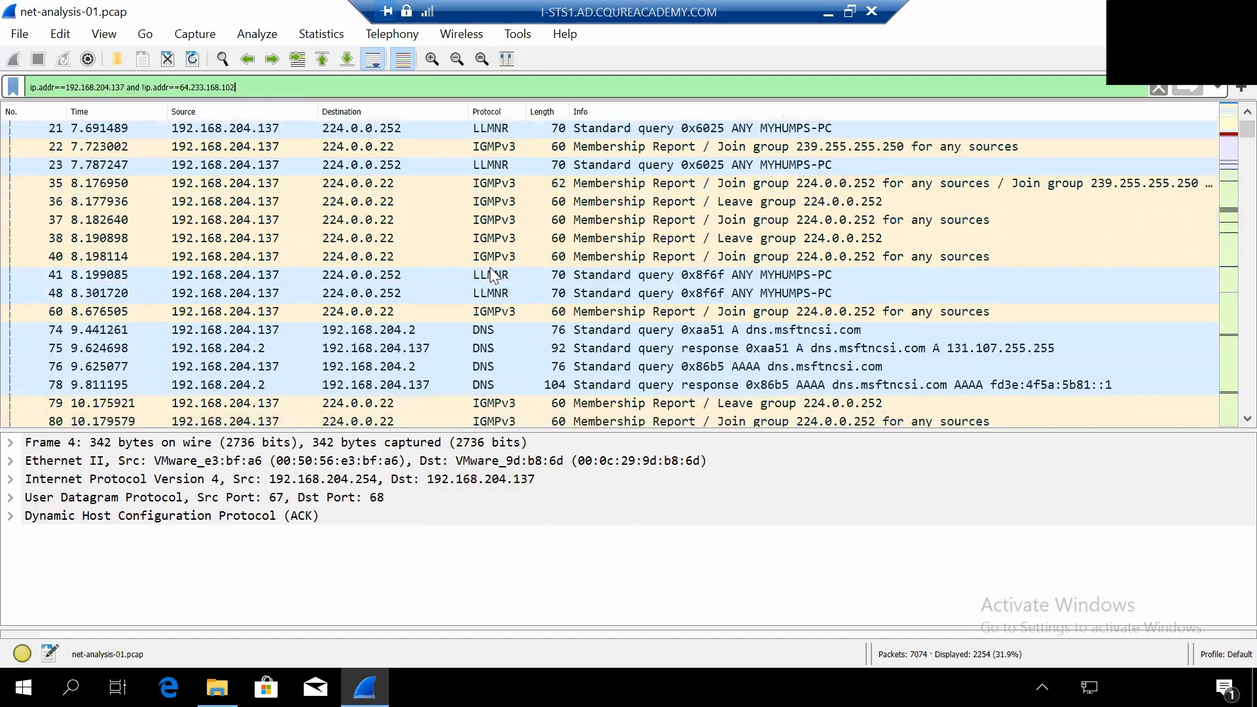
scroll(490, 270, down, 3)
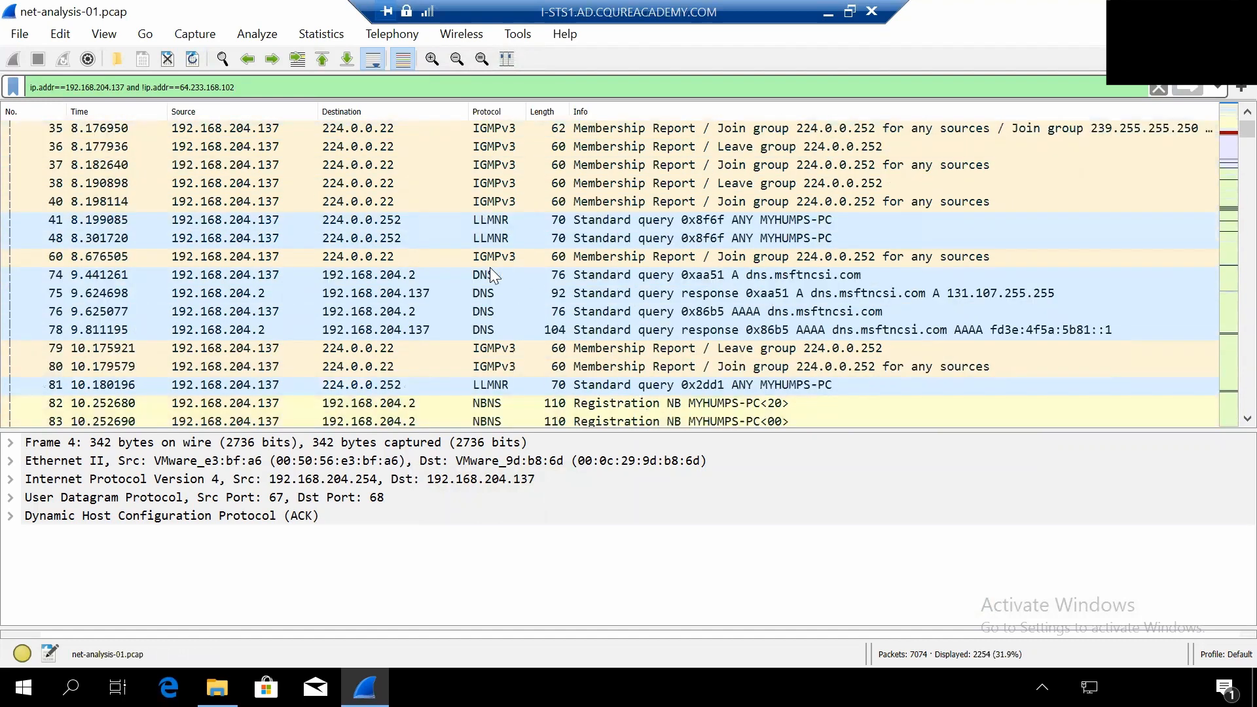
scroll(491, 268, down, 8)
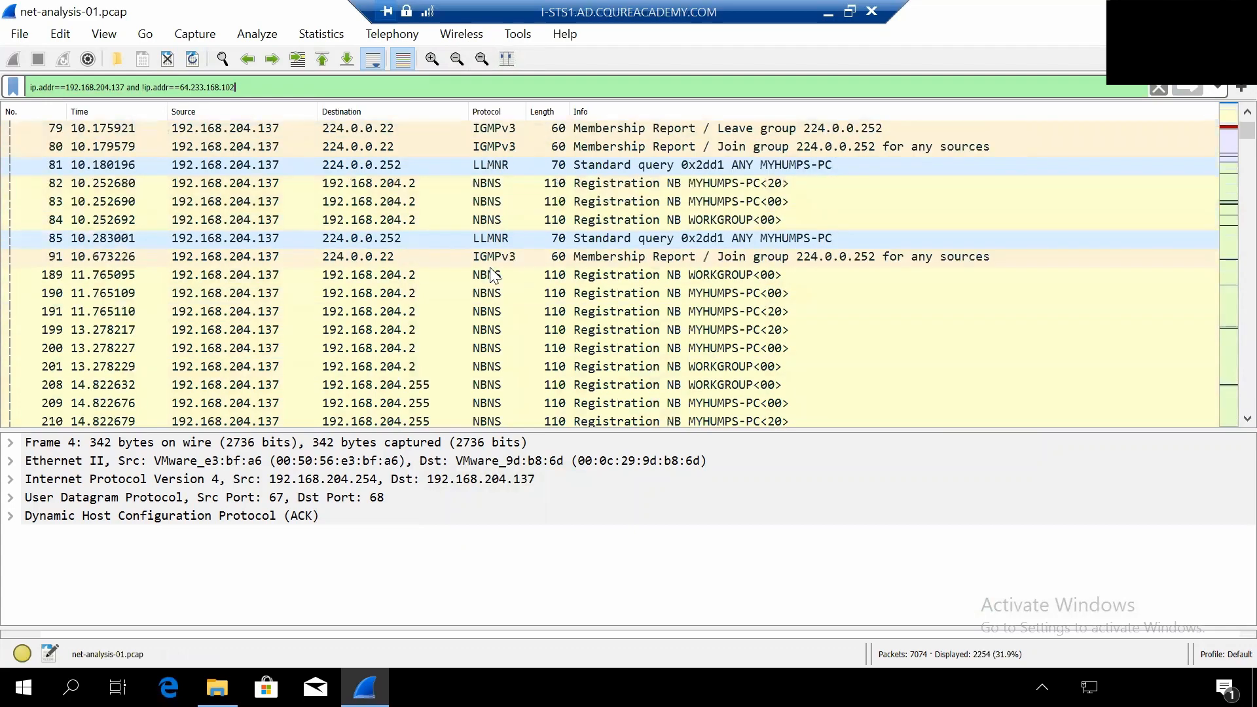
scroll(490, 270, down, 5)
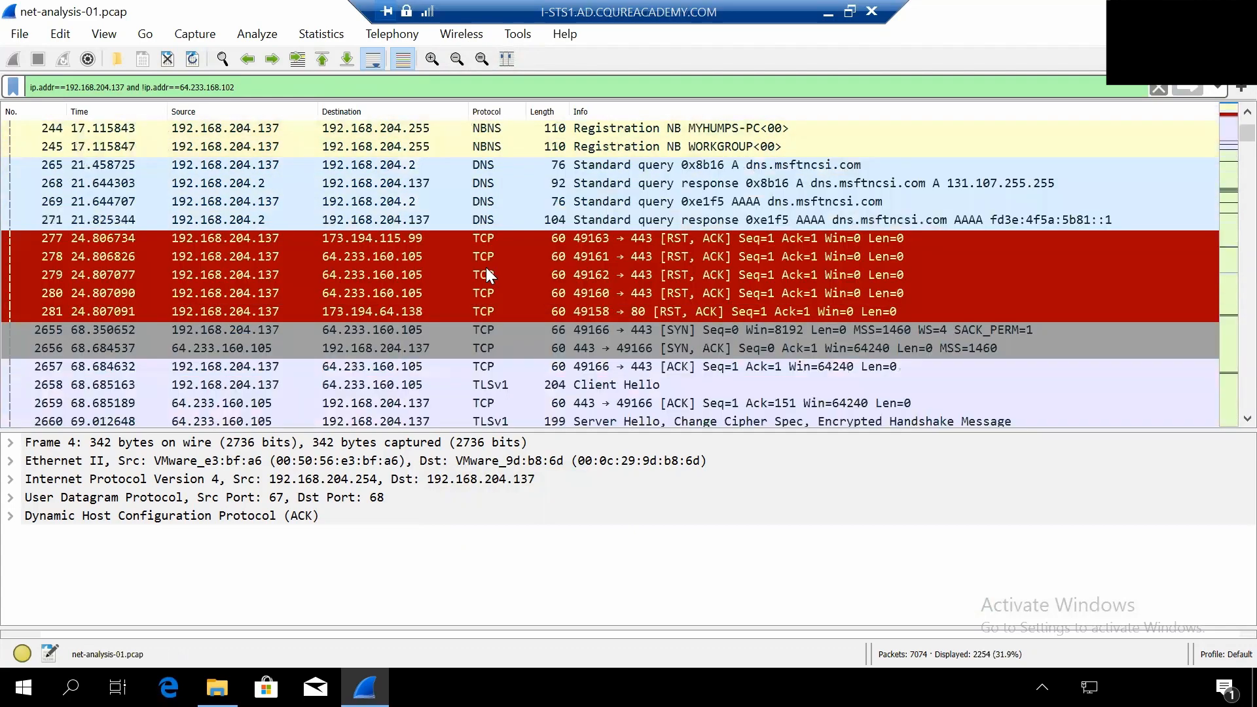
scroll(484, 275, down, 4)
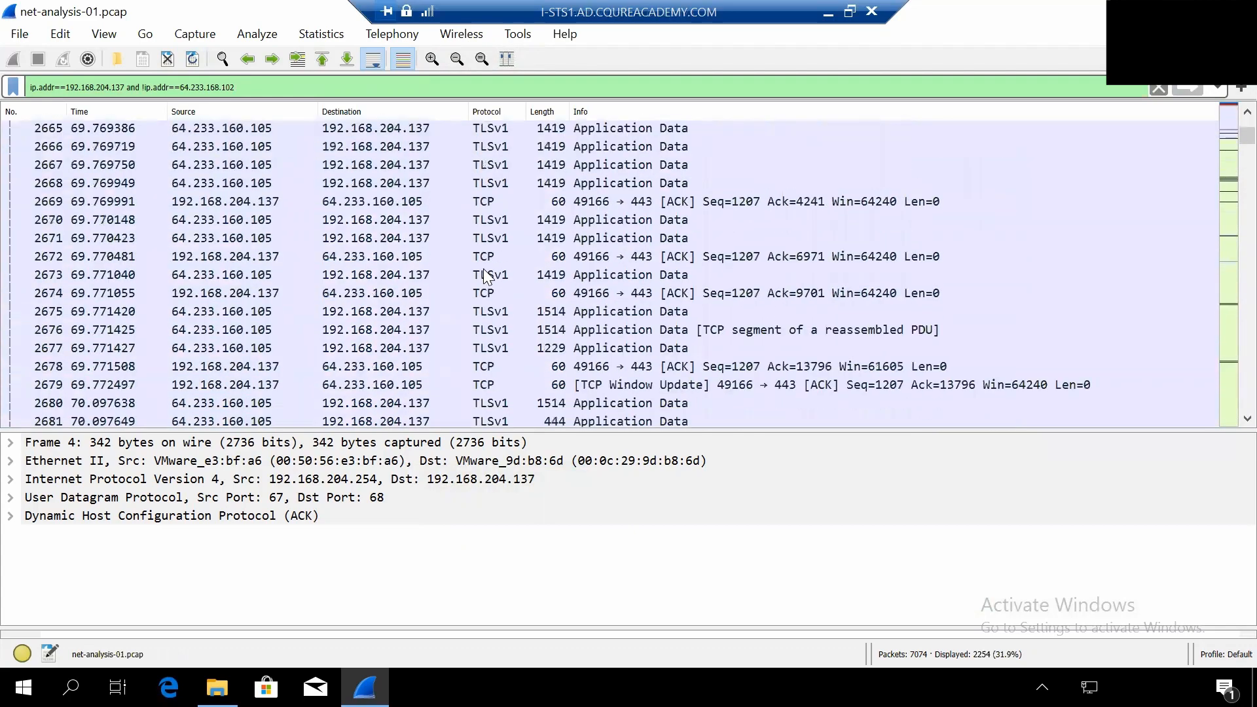
scroll(486, 276, up, 2)
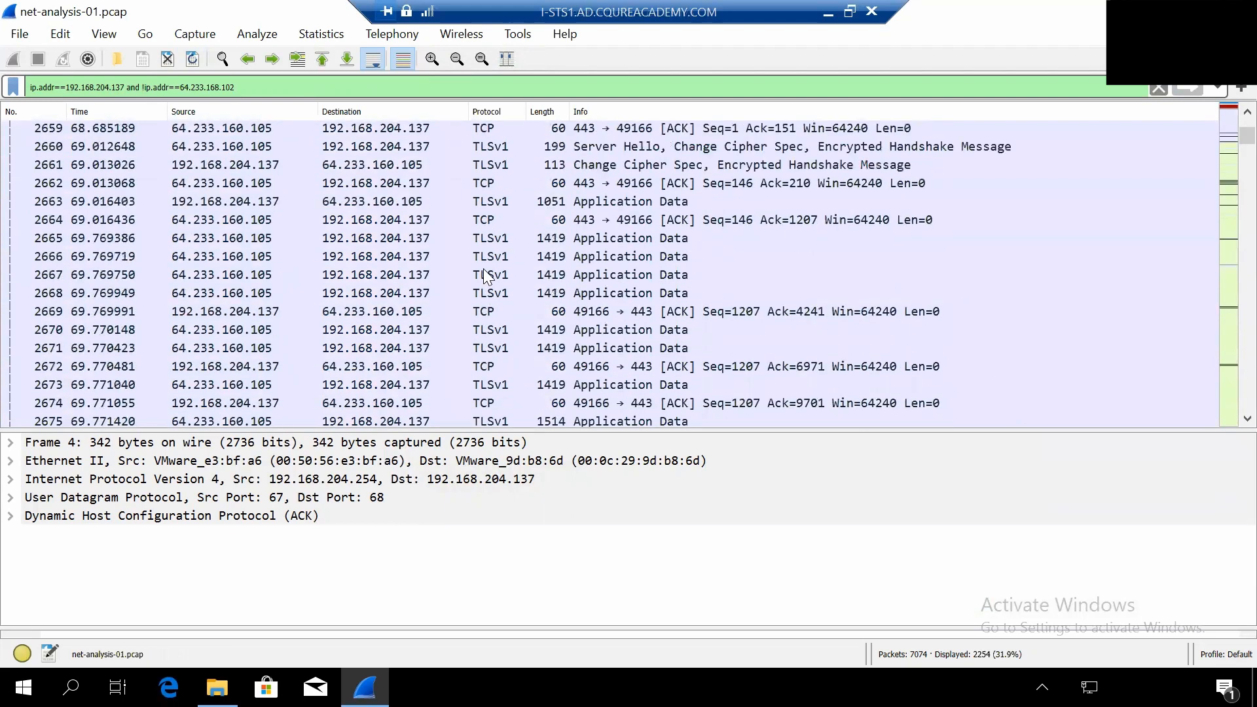
scroll(486, 277, up, 3)
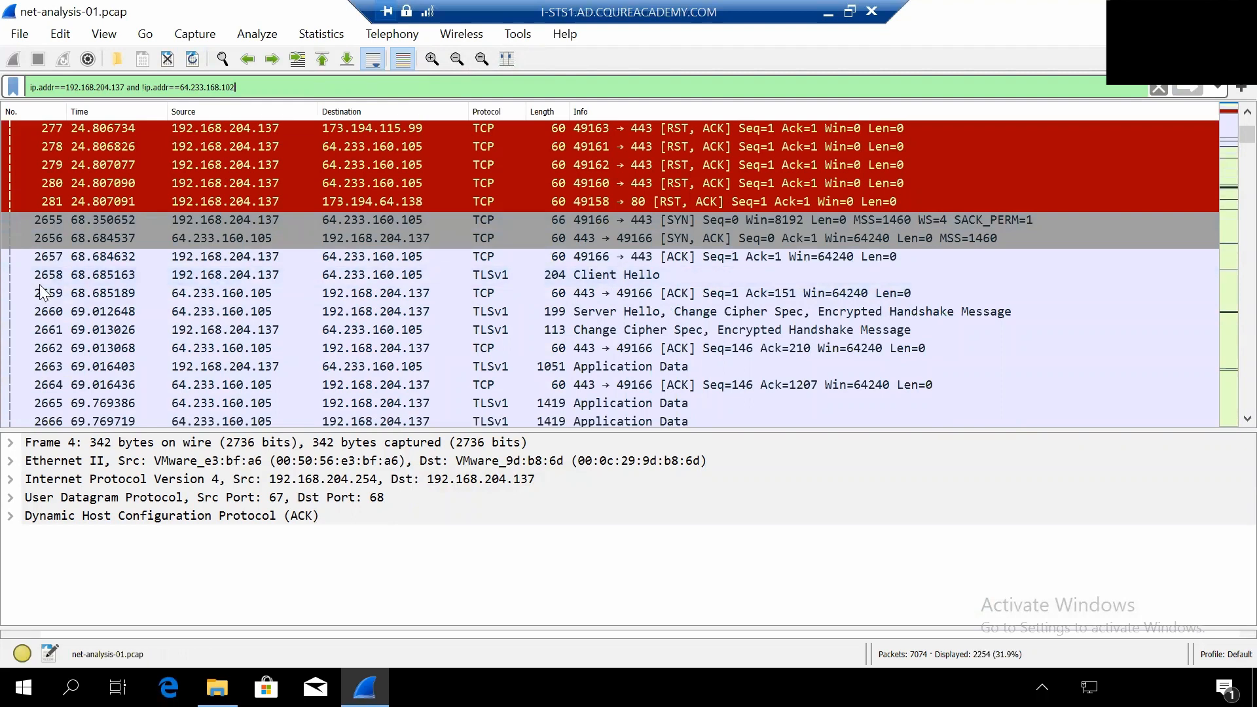
- Extend the display filter to ip.addr==192.168.204.137 and !ip.addr==64.233.168.102 and !ip.addr==64.233.160.105 and apply it
click(610, 275)
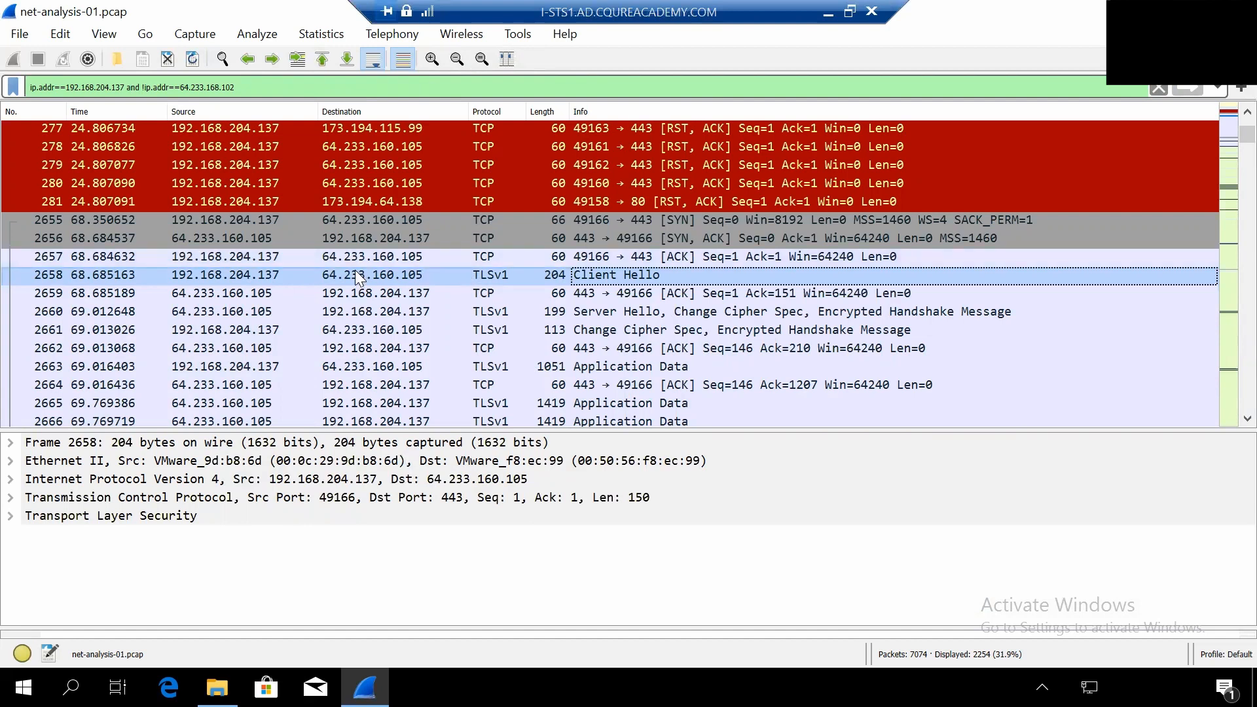
click(272, 83)
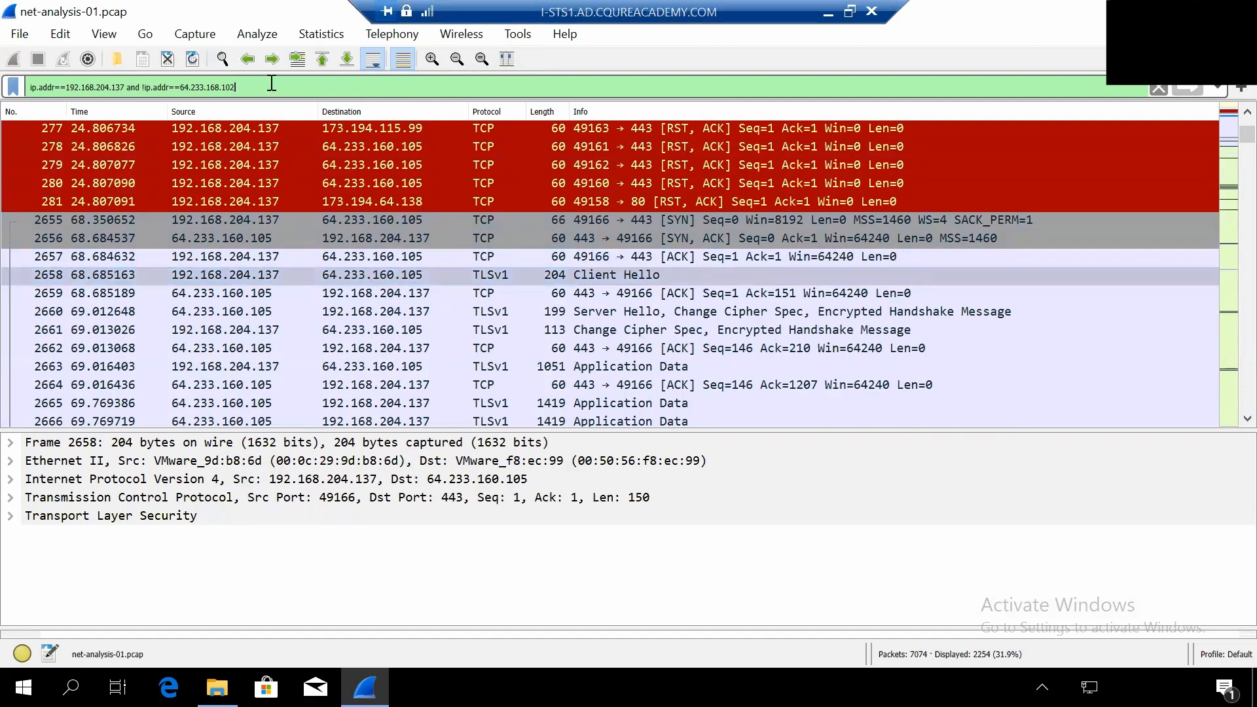
text(an)
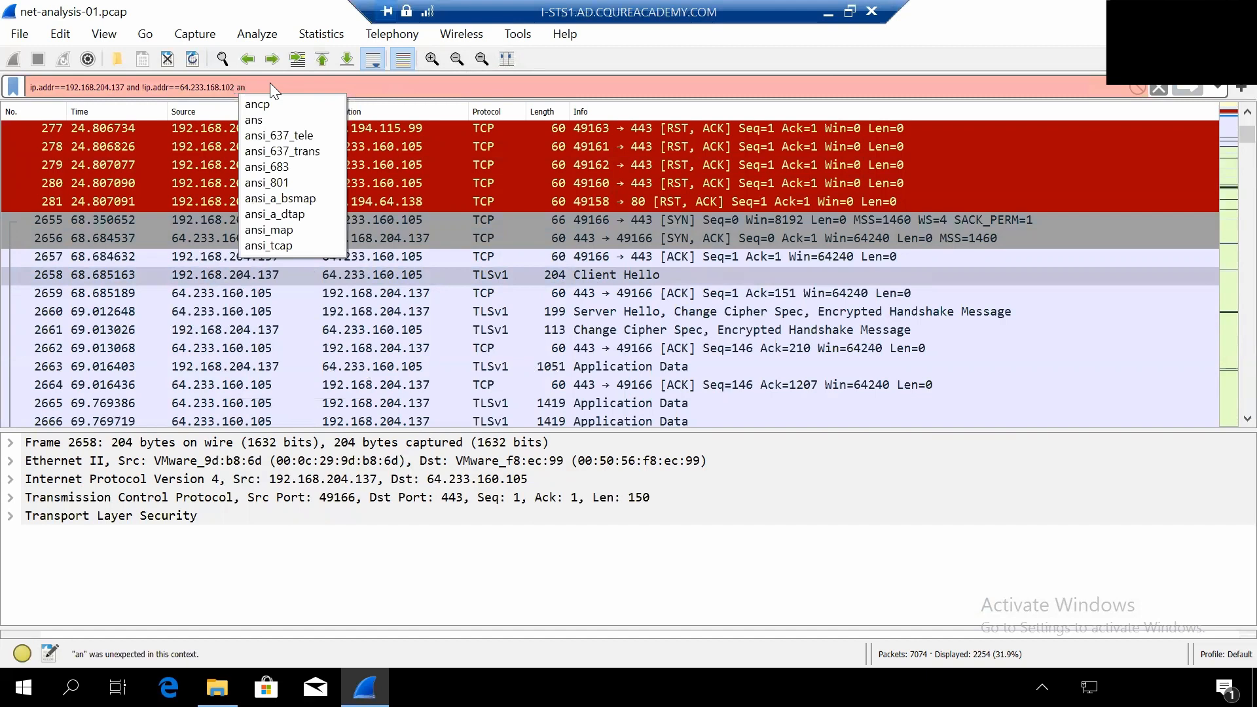
text(d)
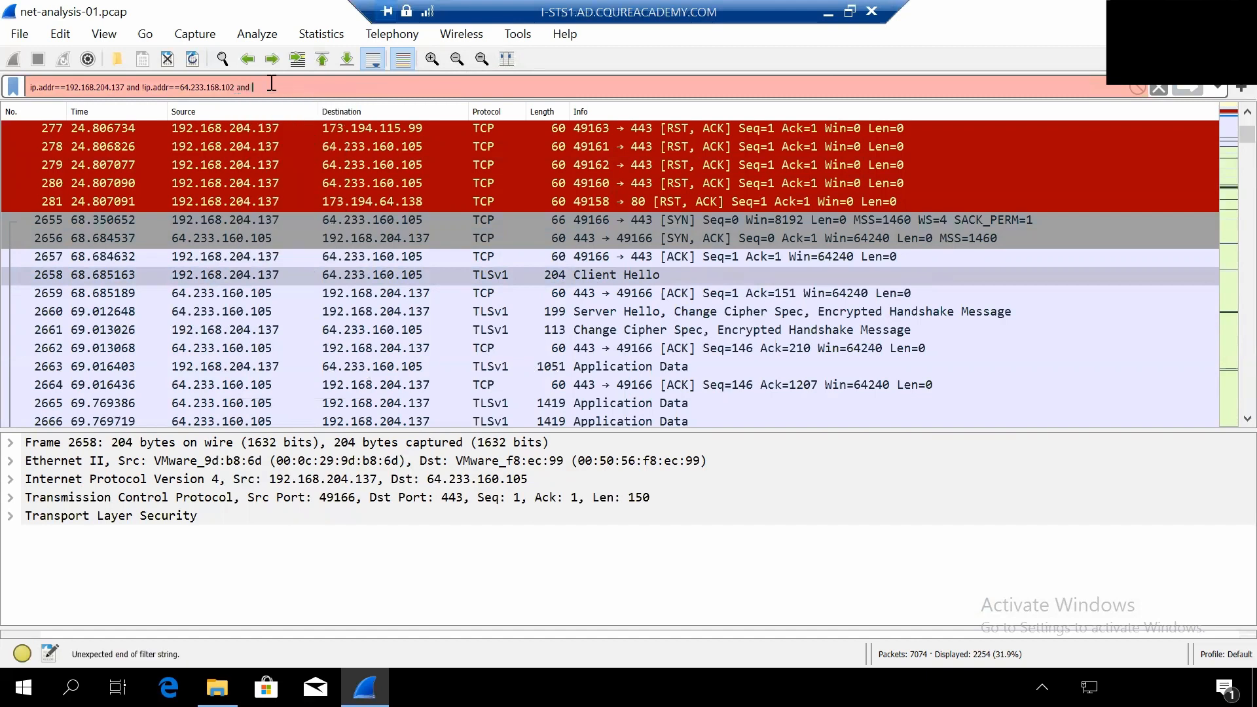
text( !ip.addr)
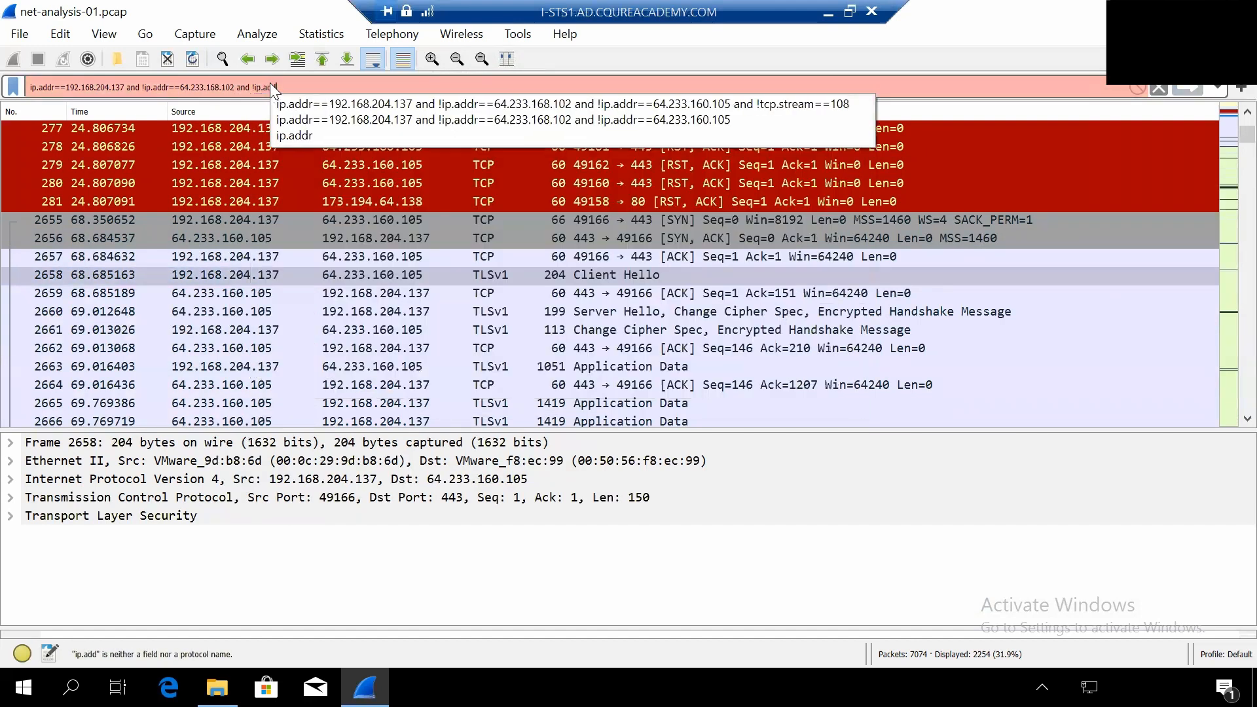
text(==)
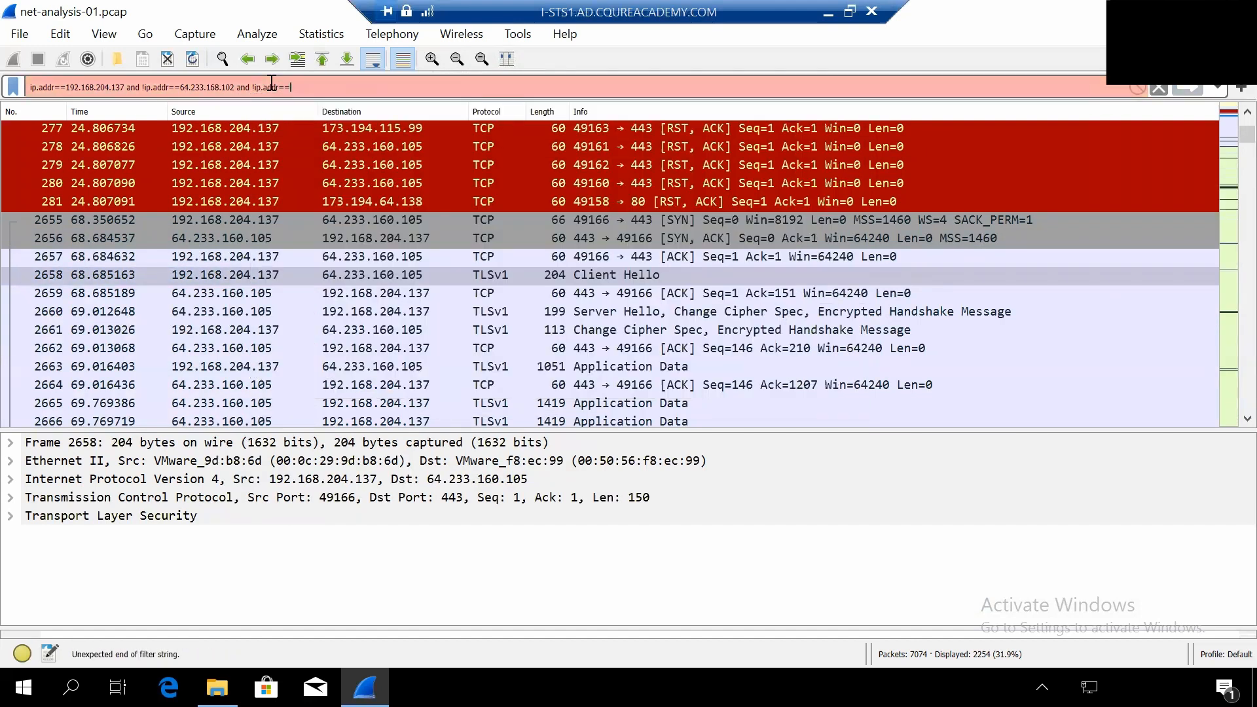
text(64)
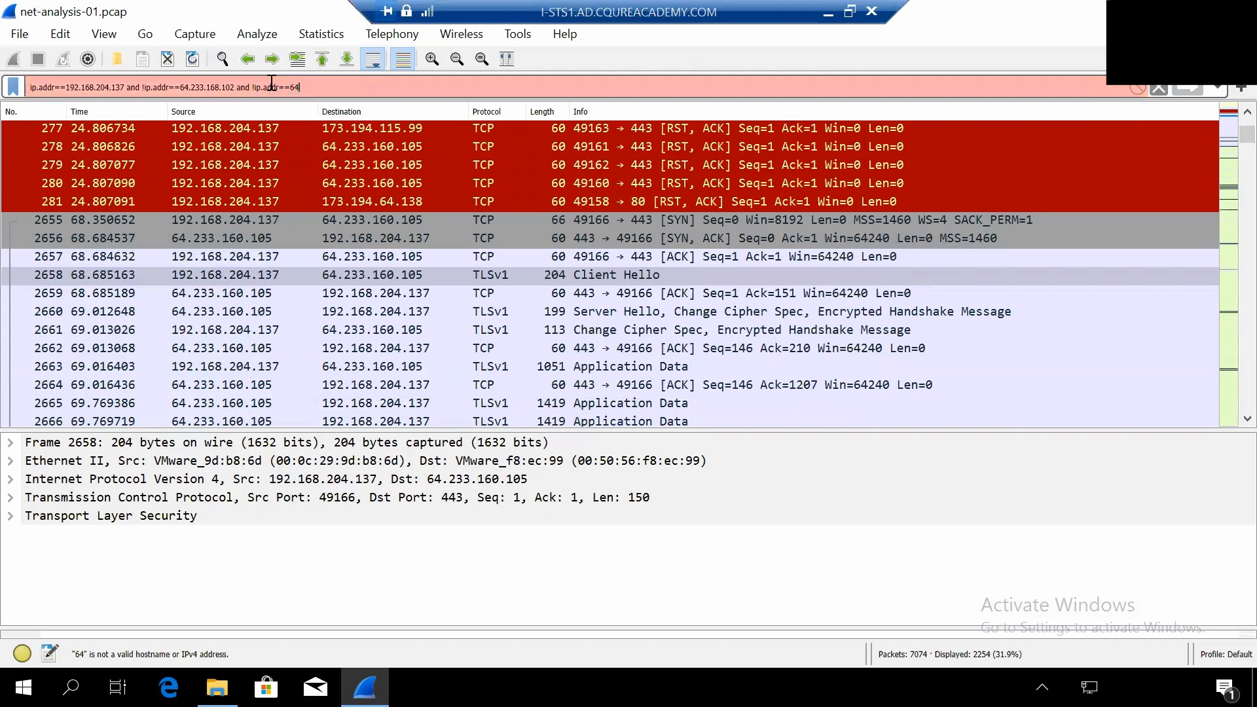
text(.233.1)
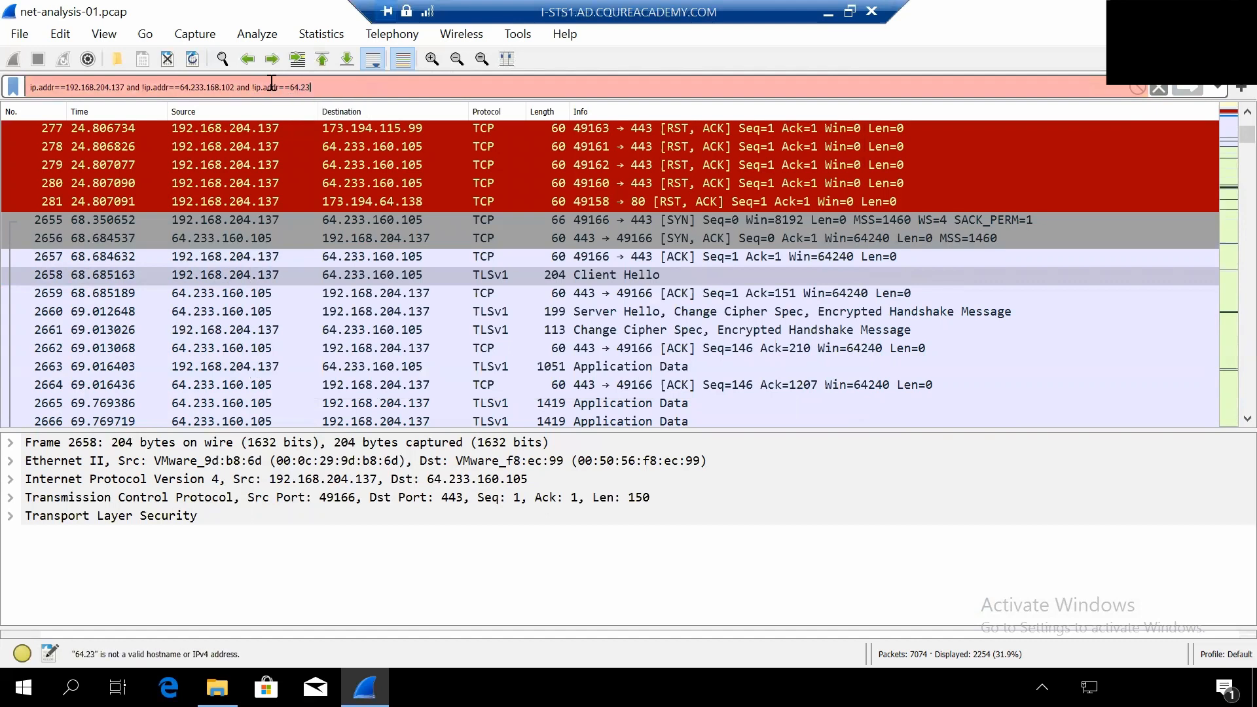
text(60)
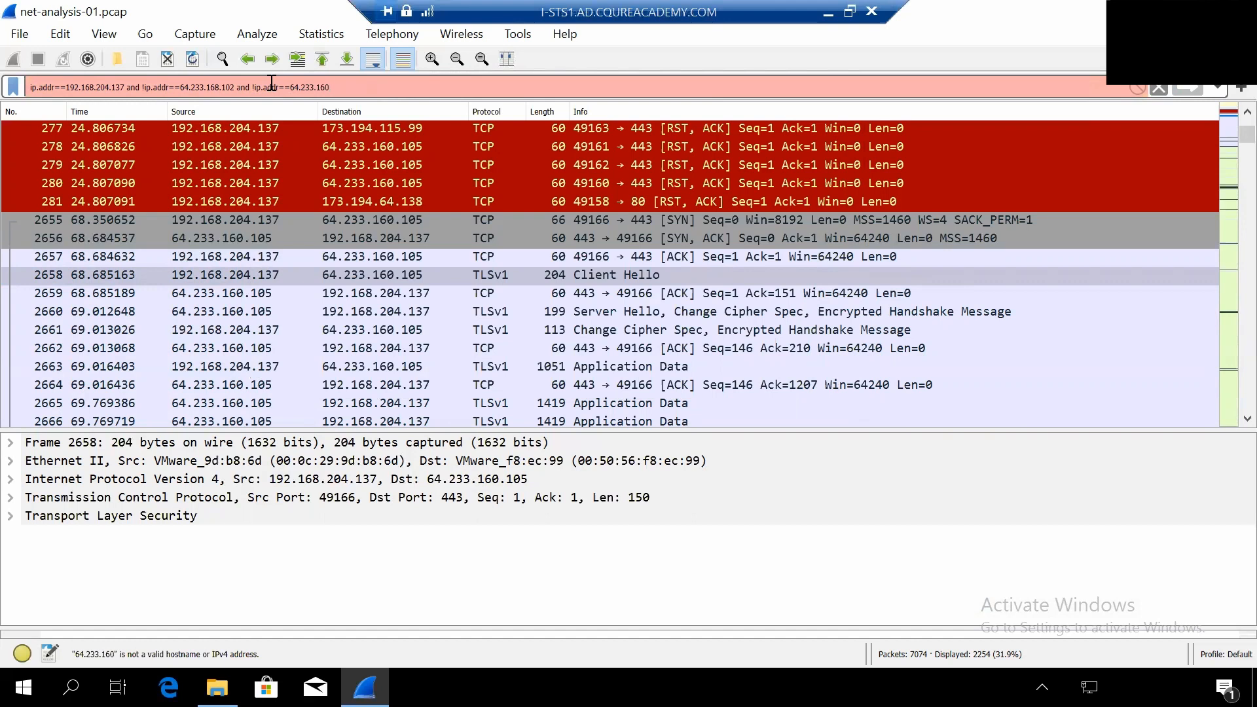
text(.105)
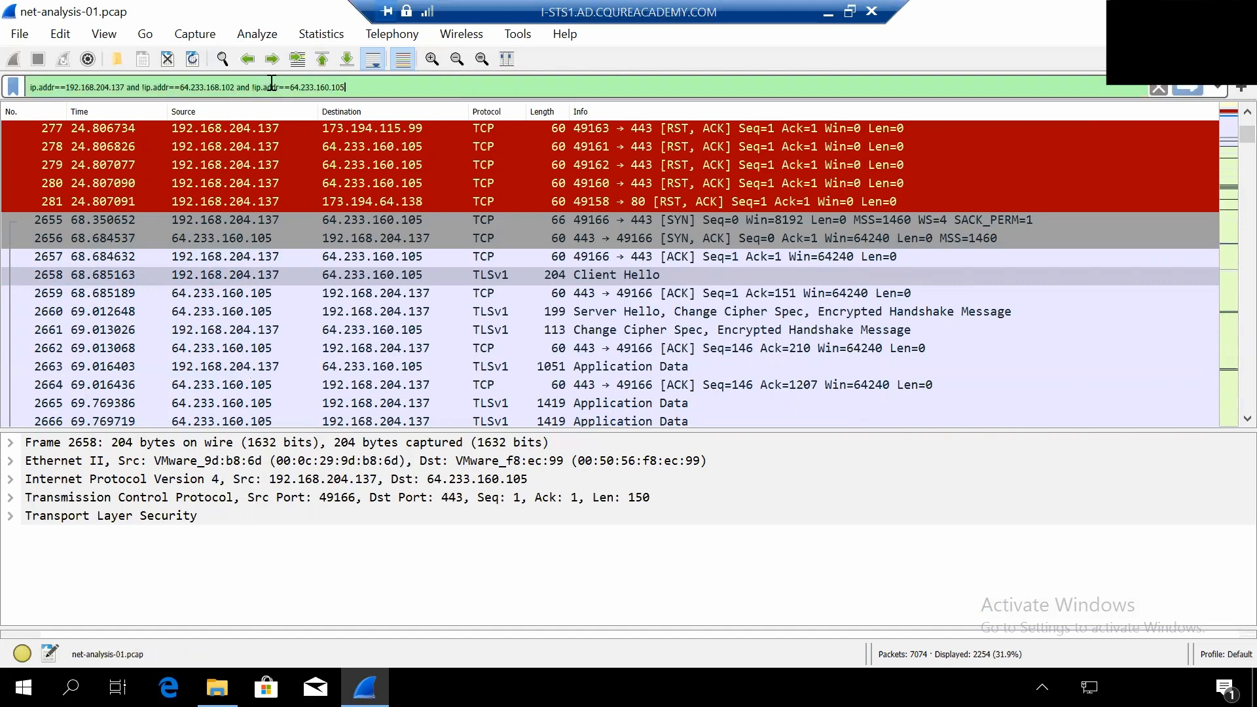
click(1188, 89)
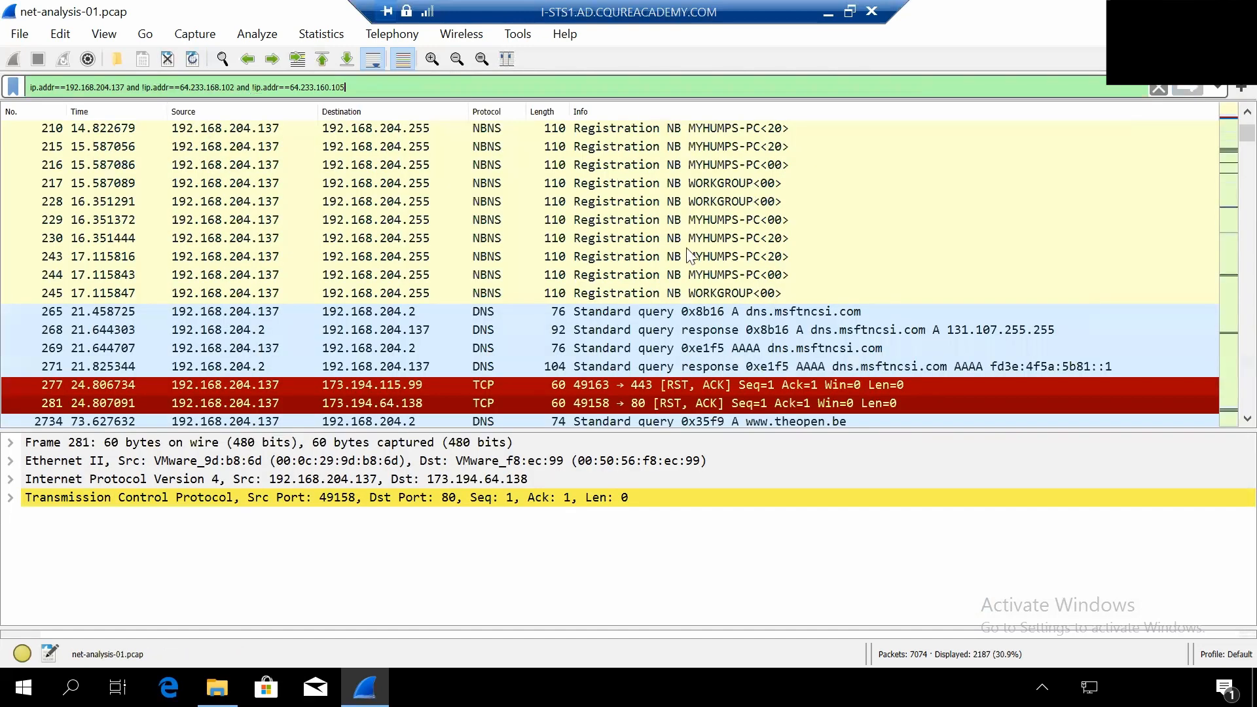
- Review the remaining packets from the start of the capture and select the GET / HTTP/1.1 request to 213.186.33.19, packet 2740
scroll(622, 237, up, 15)
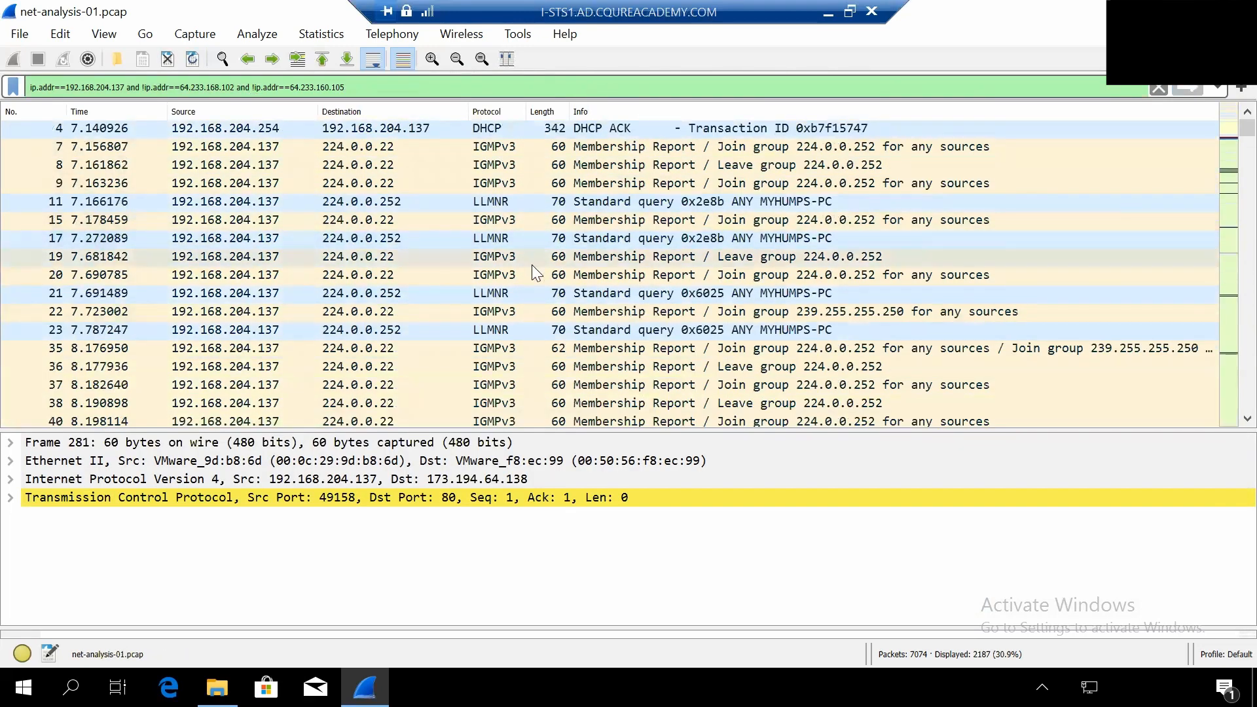
scroll(532, 265, down, 3)
scroll(532, 264, down, 3)
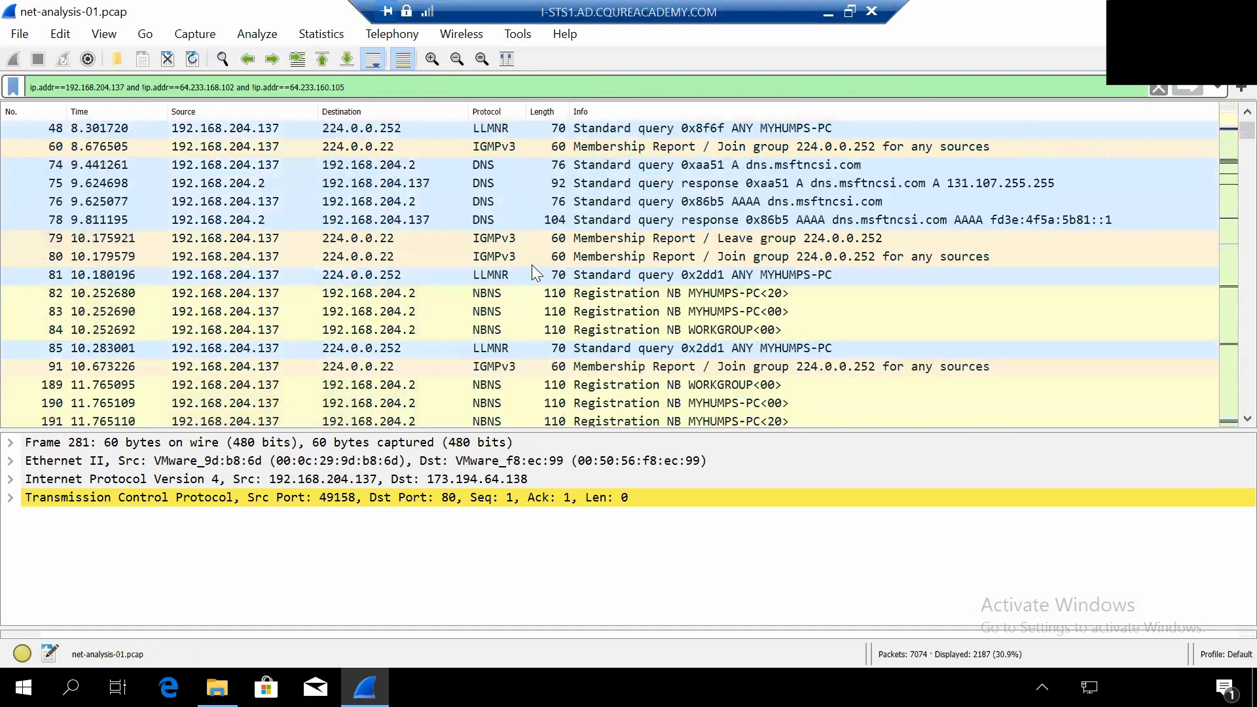
scroll(532, 265, down, 5)
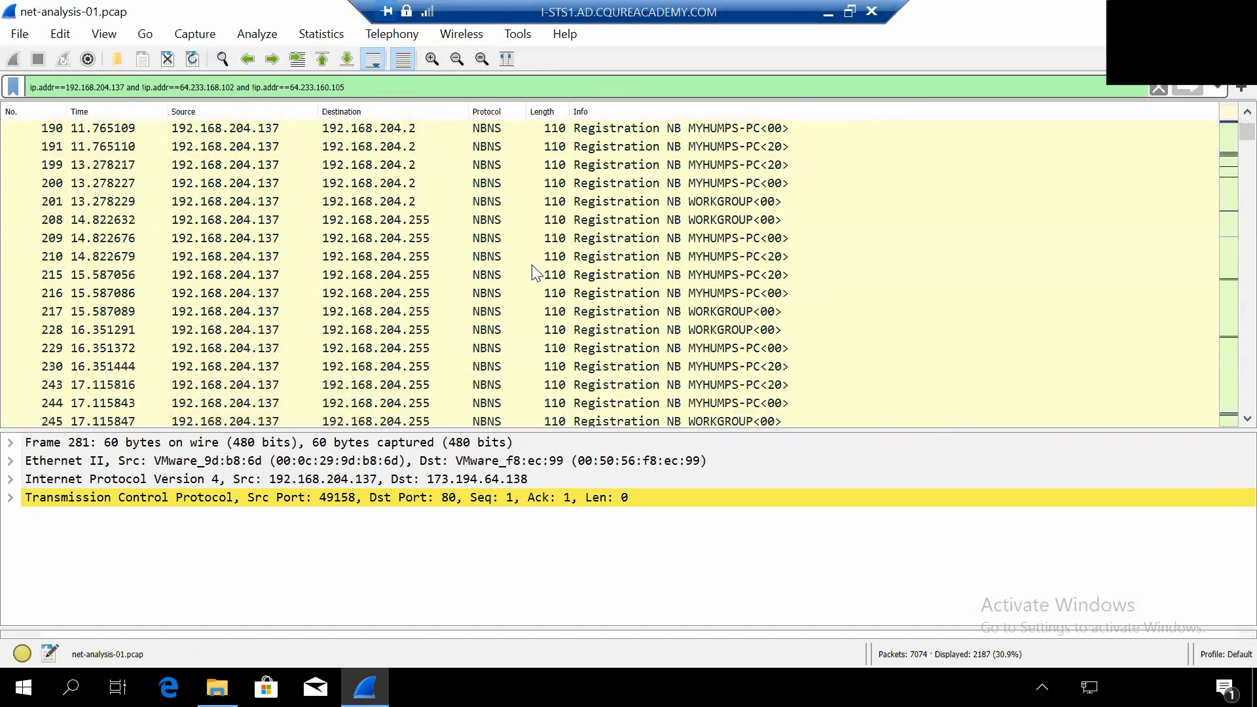
scroll(532, 269, down, 3)
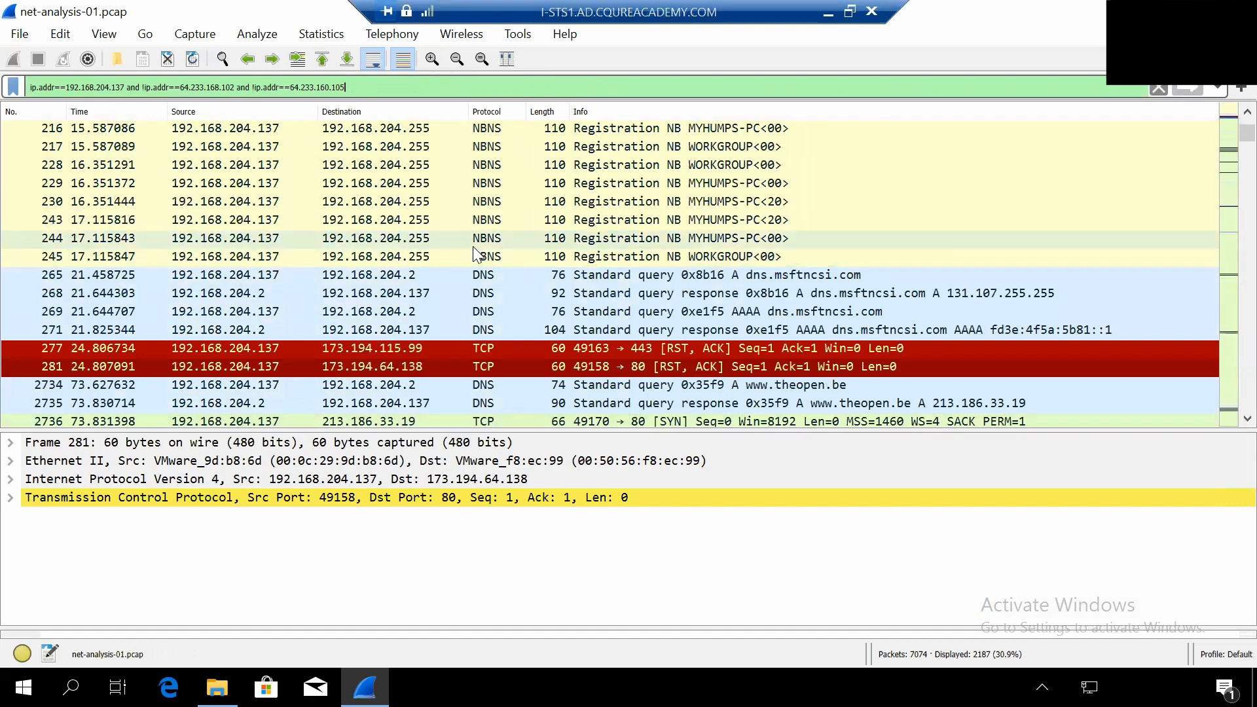
scroll(475, 254, down, 6)
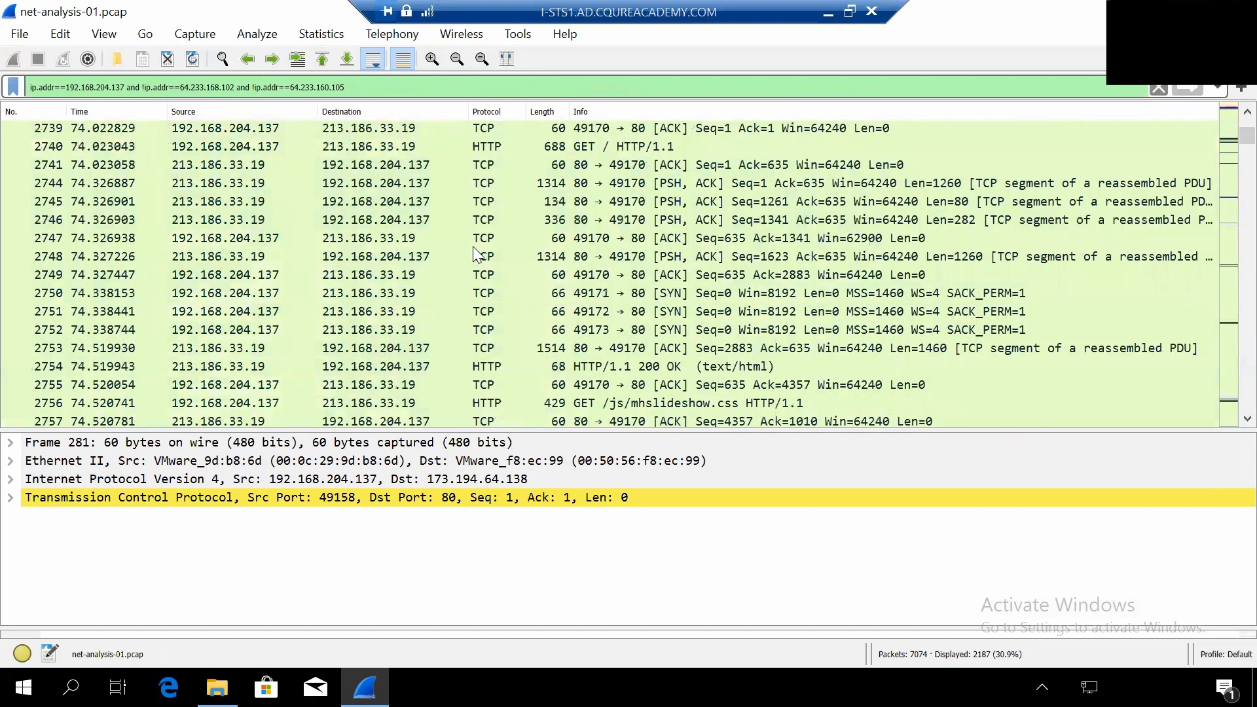
scroll(476, 255, up, 2)
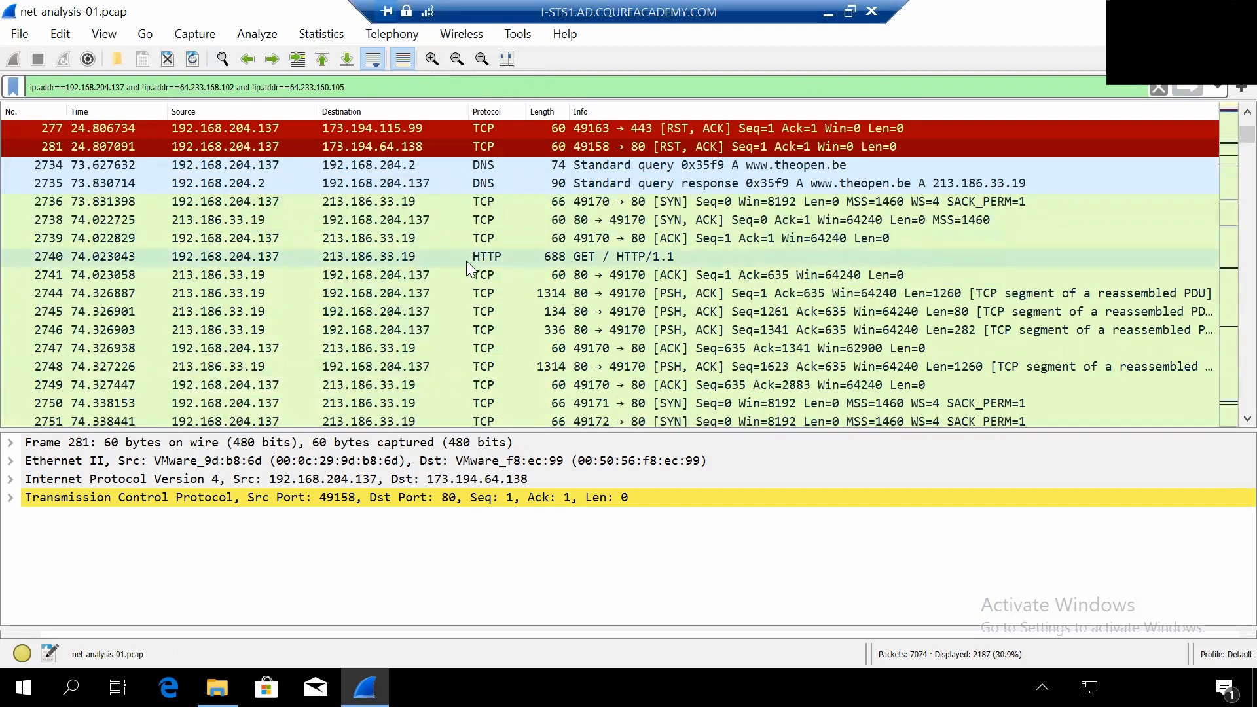
click(466, 260)
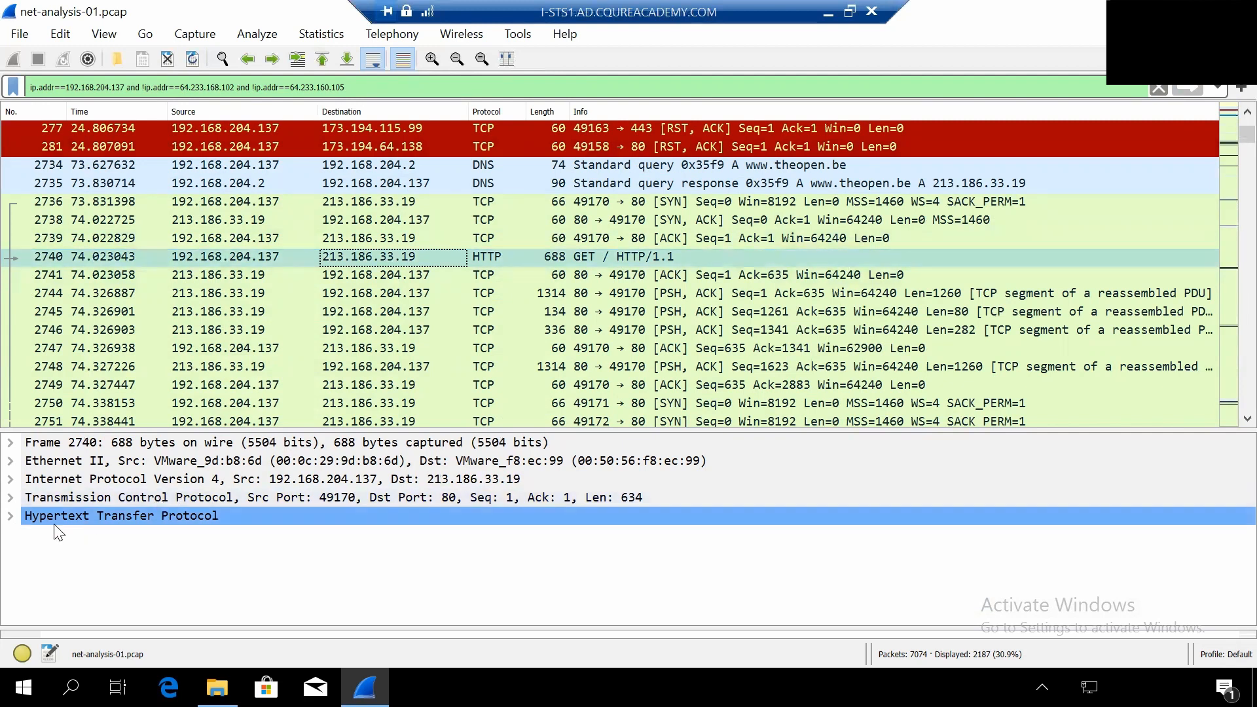
- Expand the request's Hypertext Transfer Protocol details, enlarge the packet details area and read through the request headers
click(11, 518)
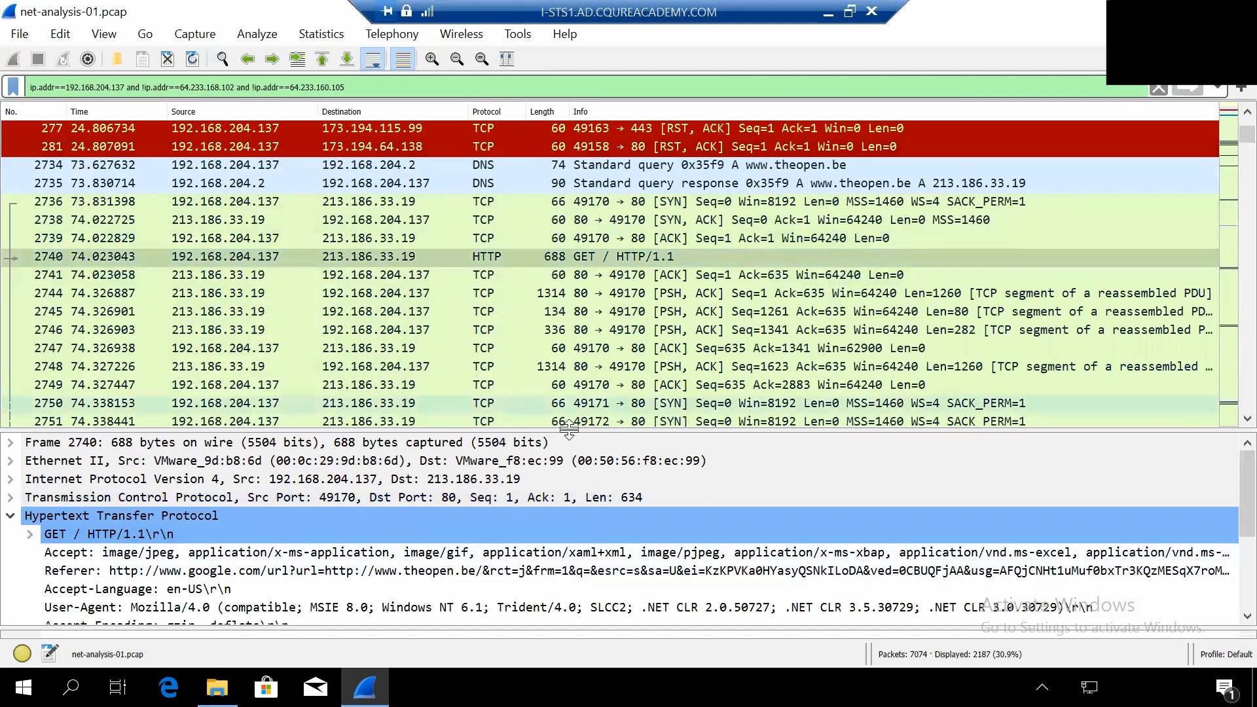
drag(570, 432, 574, 326)
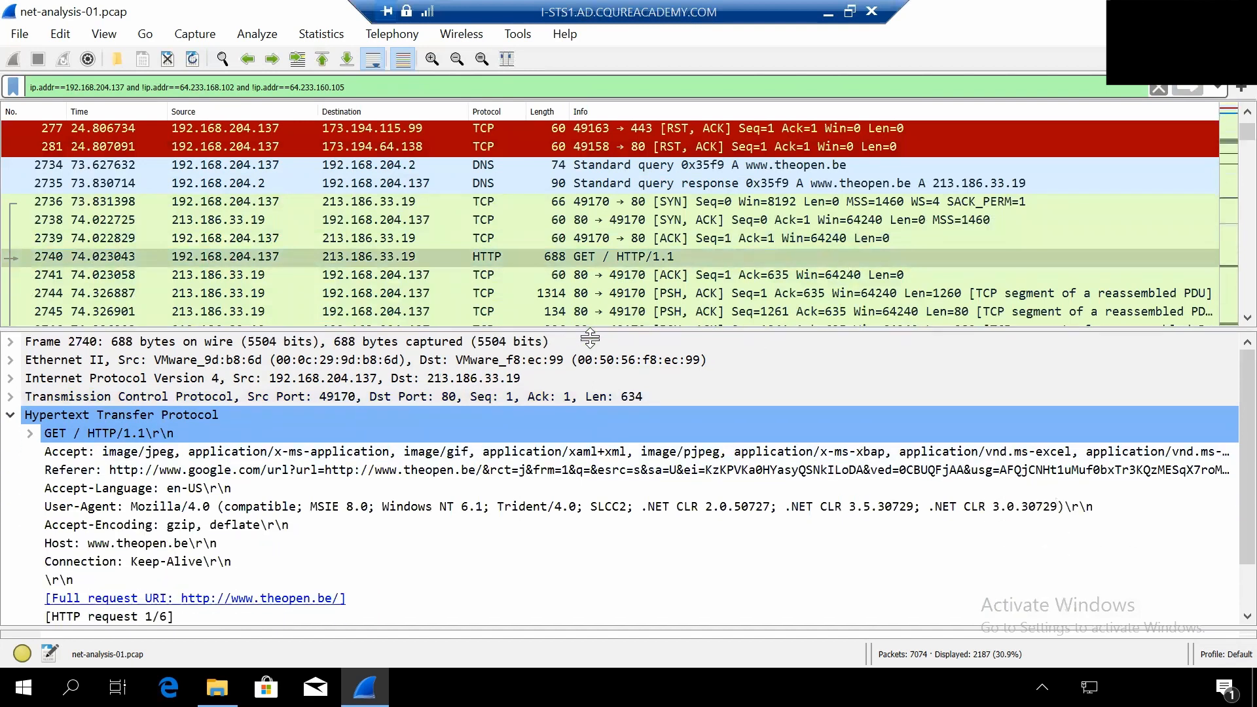
scroll(1226, 394, down, 2)
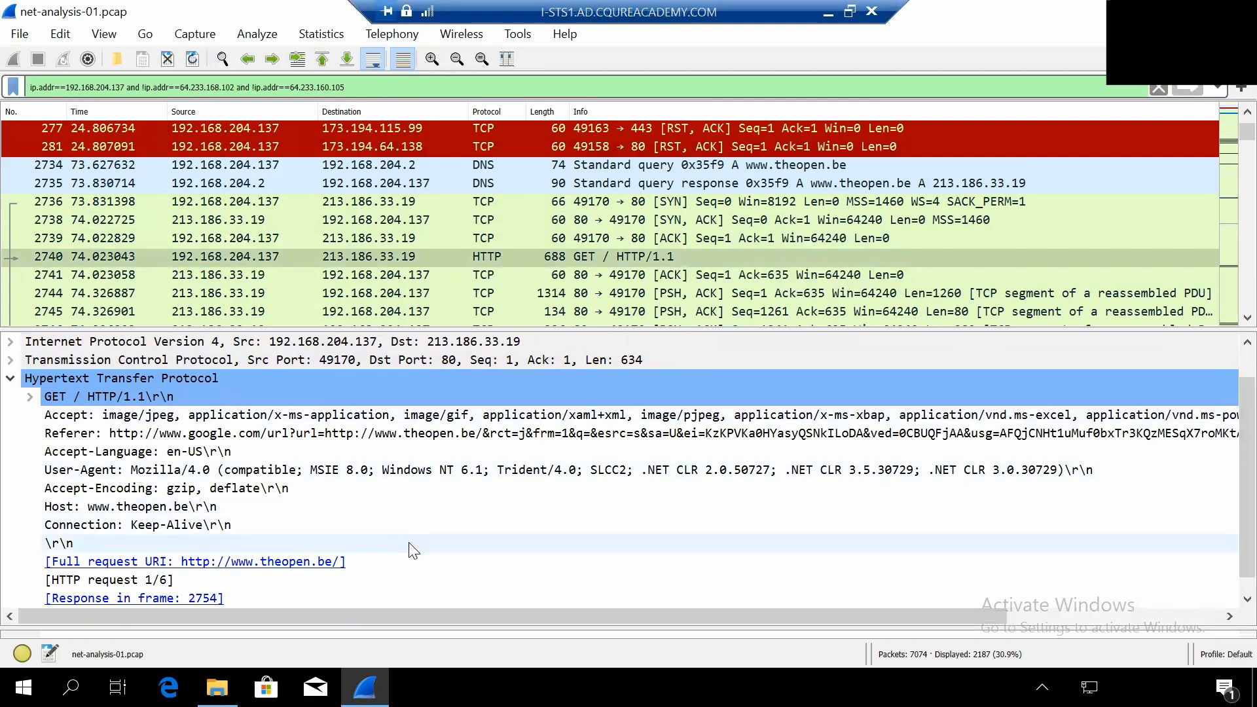
scroll(414, 550, down, 1)
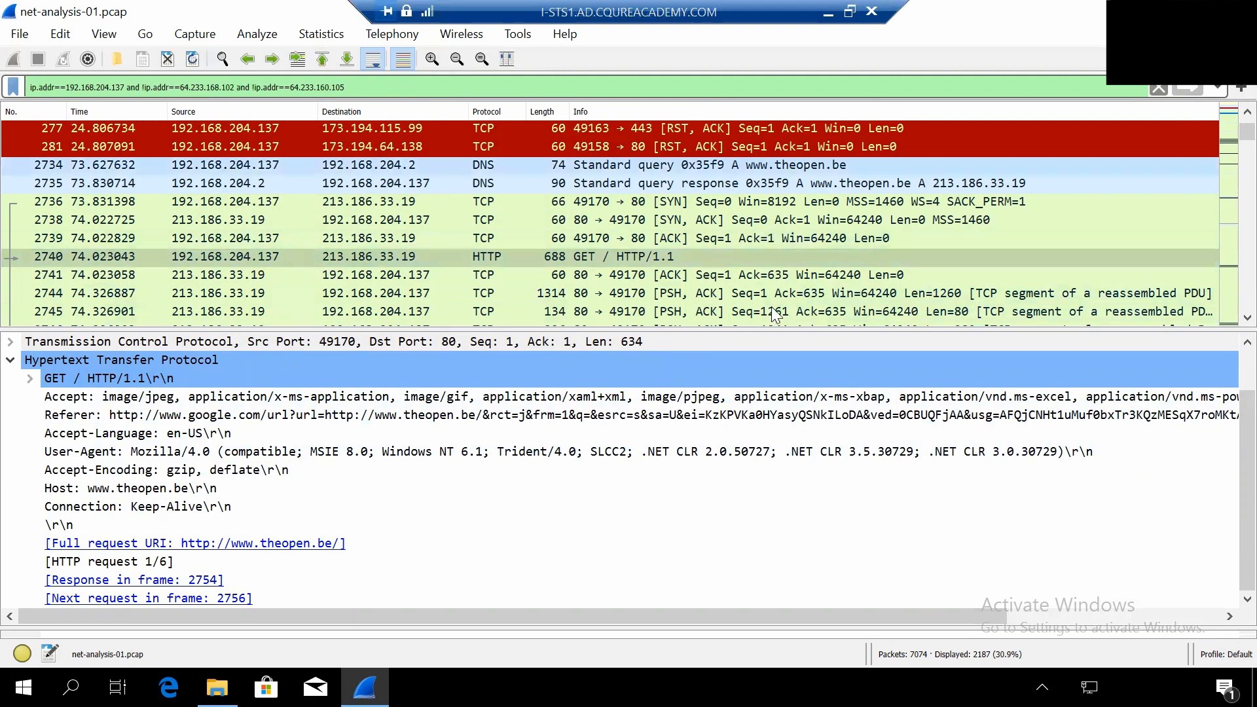
- Select the HTTP/1.1 200 OK response from 213.186.33.19, packet 2754, and read through its response headers
scroll(655, 257, down, 2)
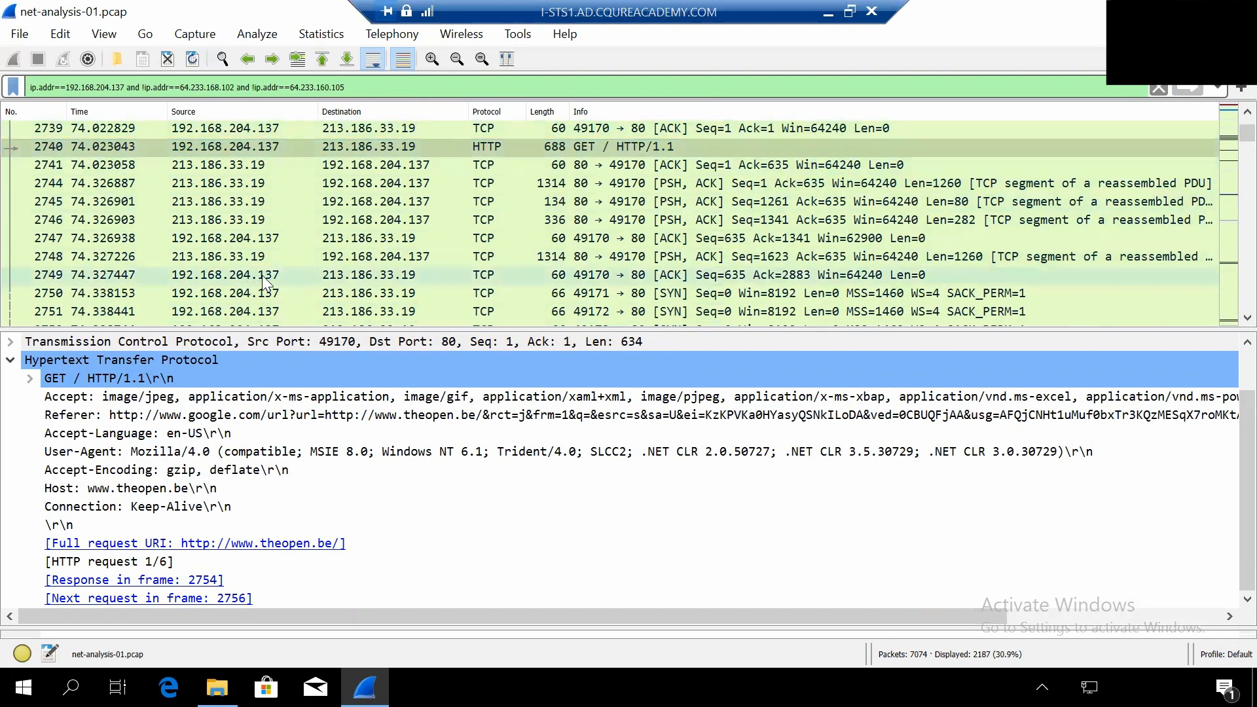
scroll(250, 277, down, 2)
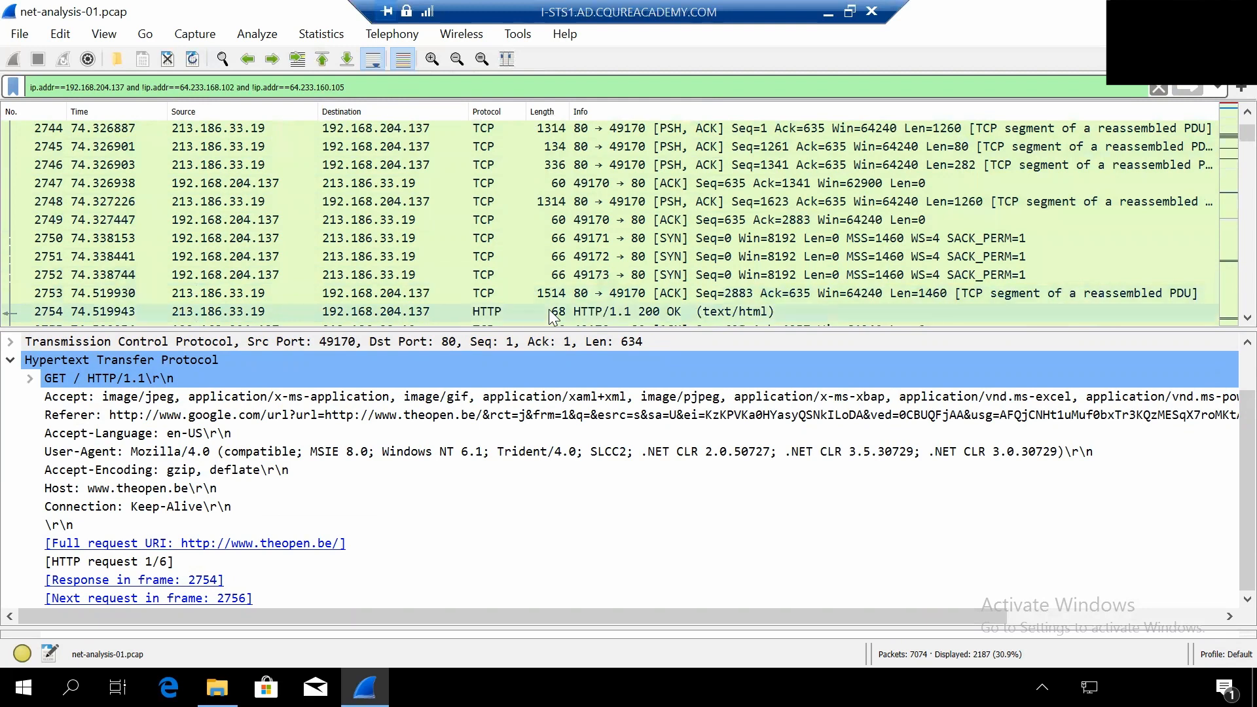
click(522, 312)
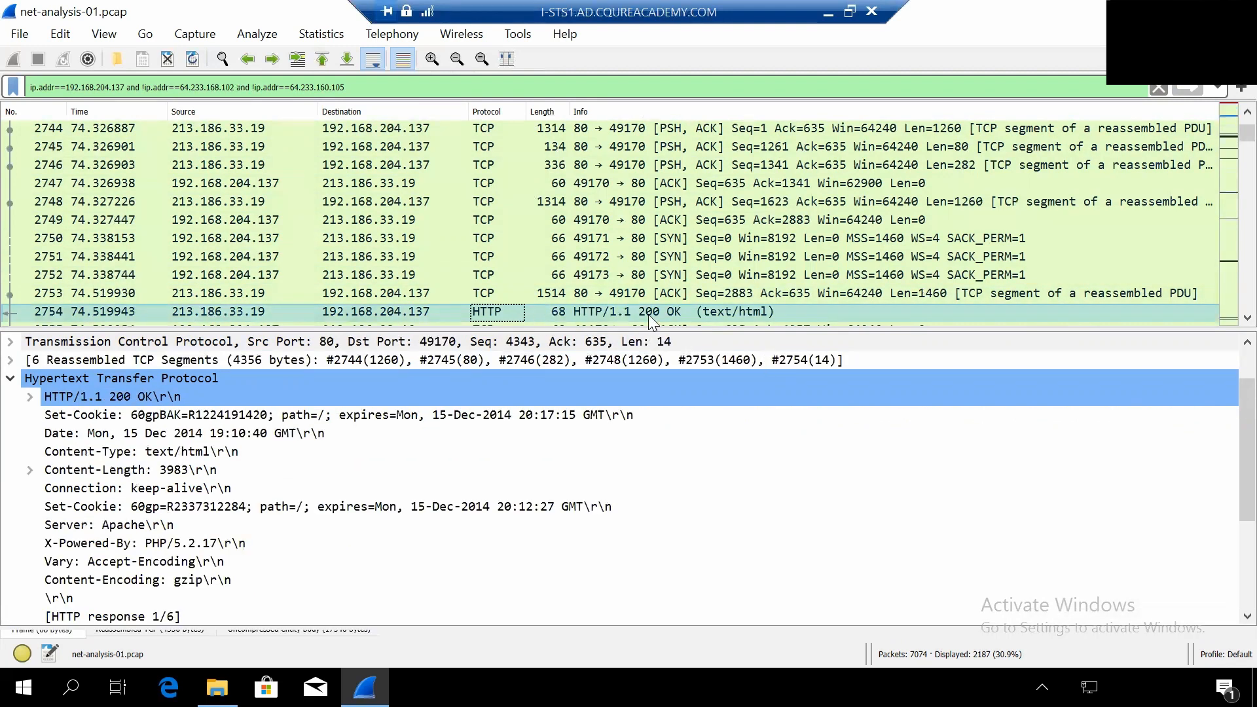
scroll(720, 451, down, 2)
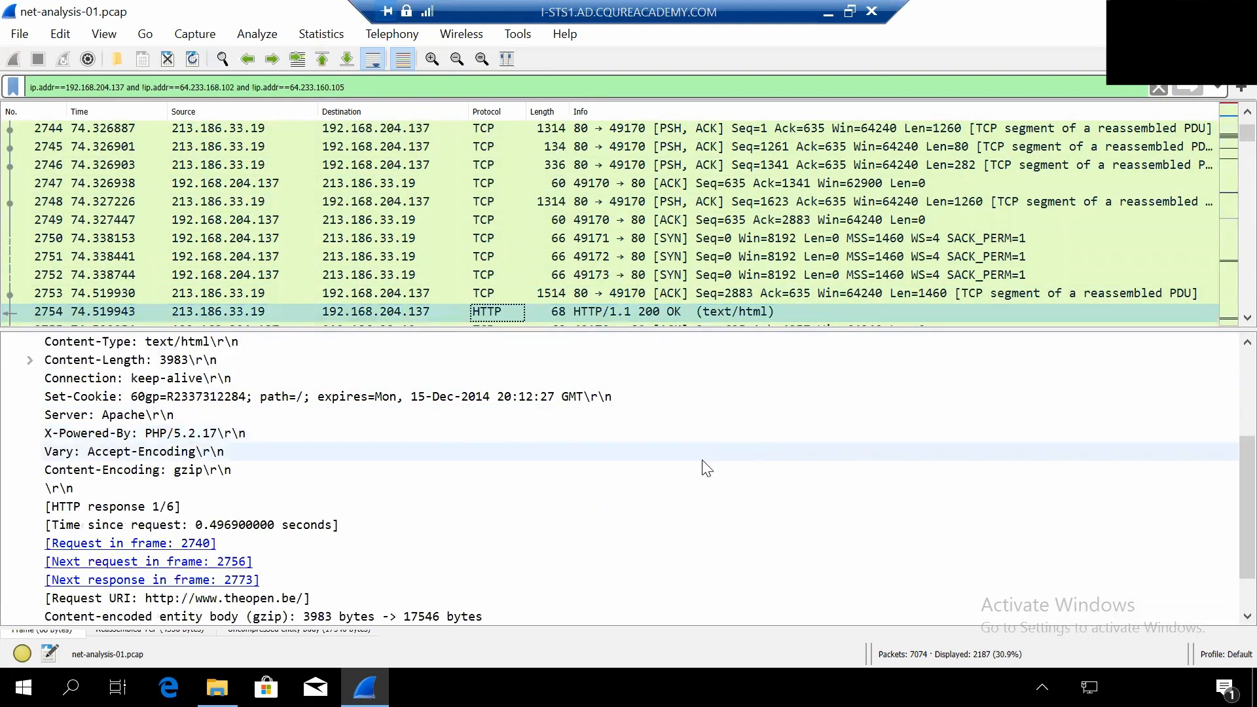
scroll(704, 469, down, 1)
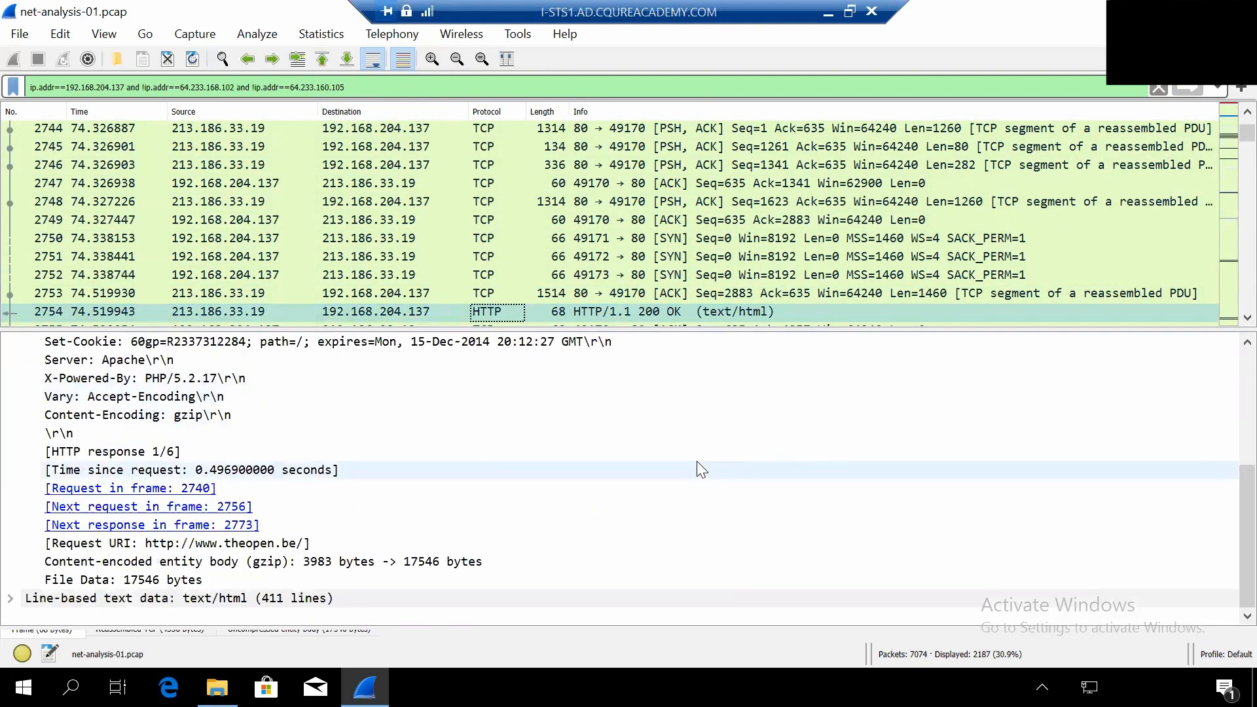
- Expand the response's line-based text data and examine the returned HTML source down to the script reference at its end
click(10, 598)
scroll(440, 523, down, 3)
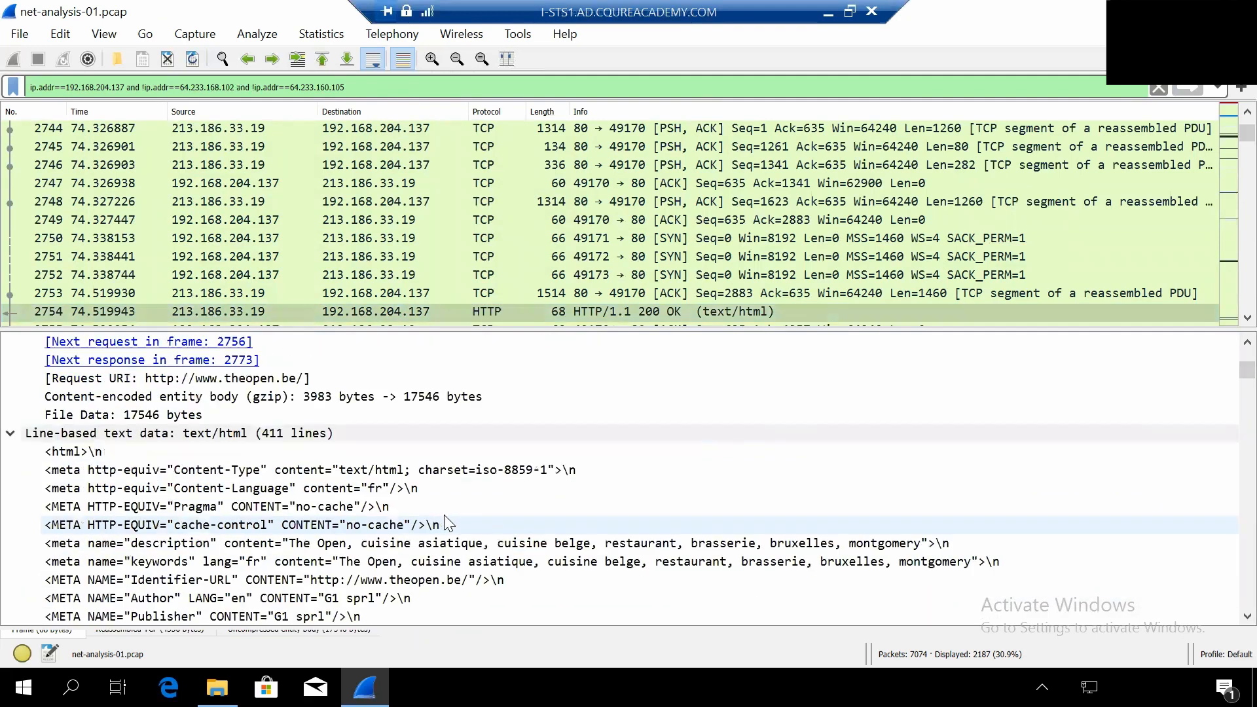
scroll(1178, 491, down, 20)
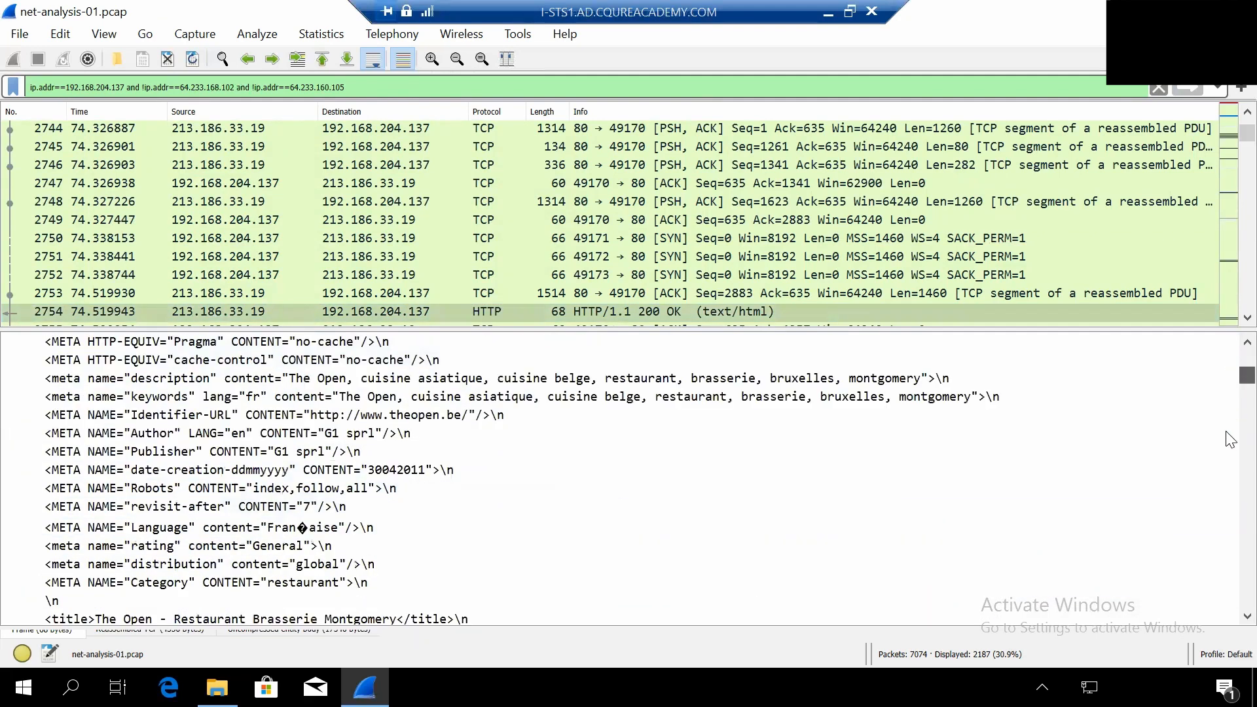
scroll(1136, 586, down, 15)
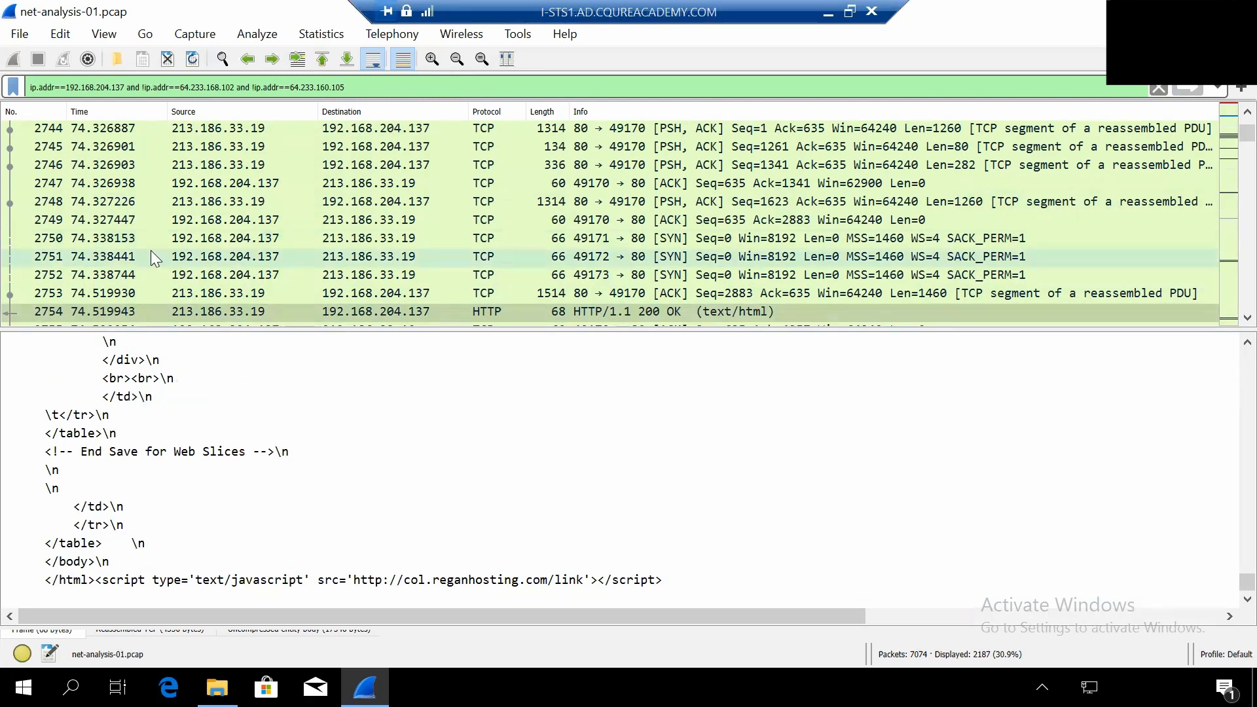
- Return to the GET / HTTP/1.1 request in packet 2740 and follow its TCP stream
scroll(151, 251, up, 1)
click(508, 147)
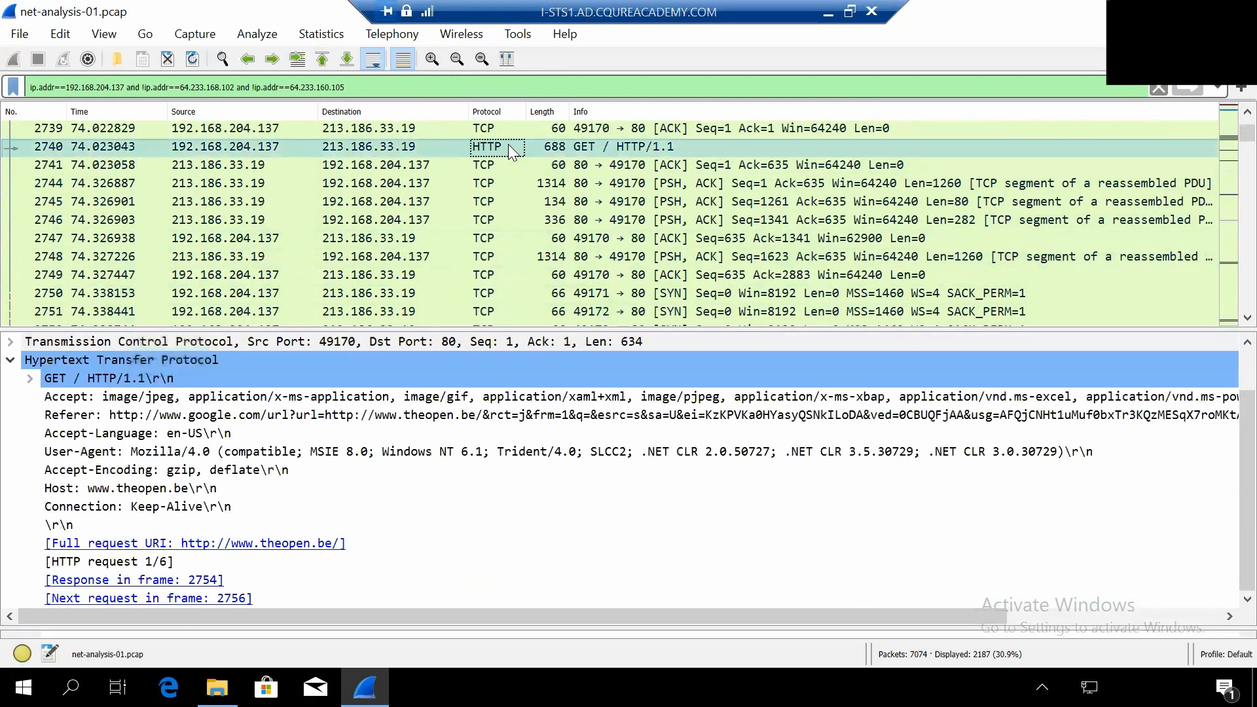
right_click(552, 144)
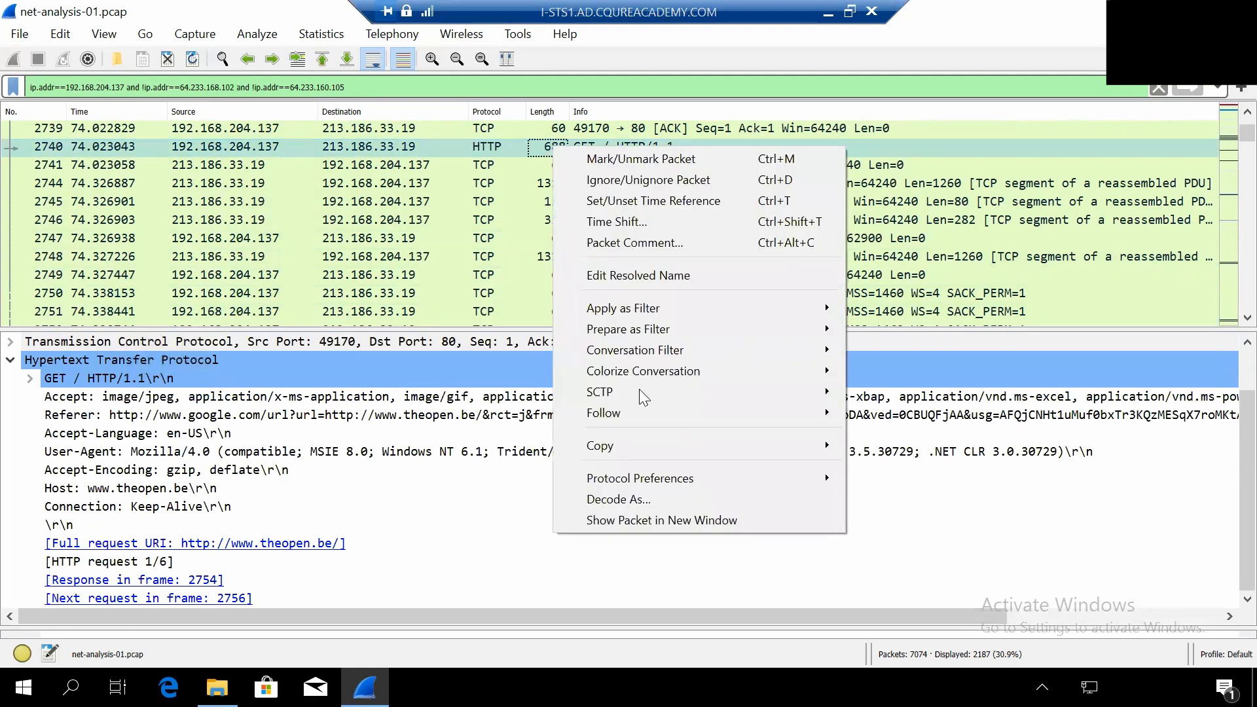
mouse_move(634, 413)
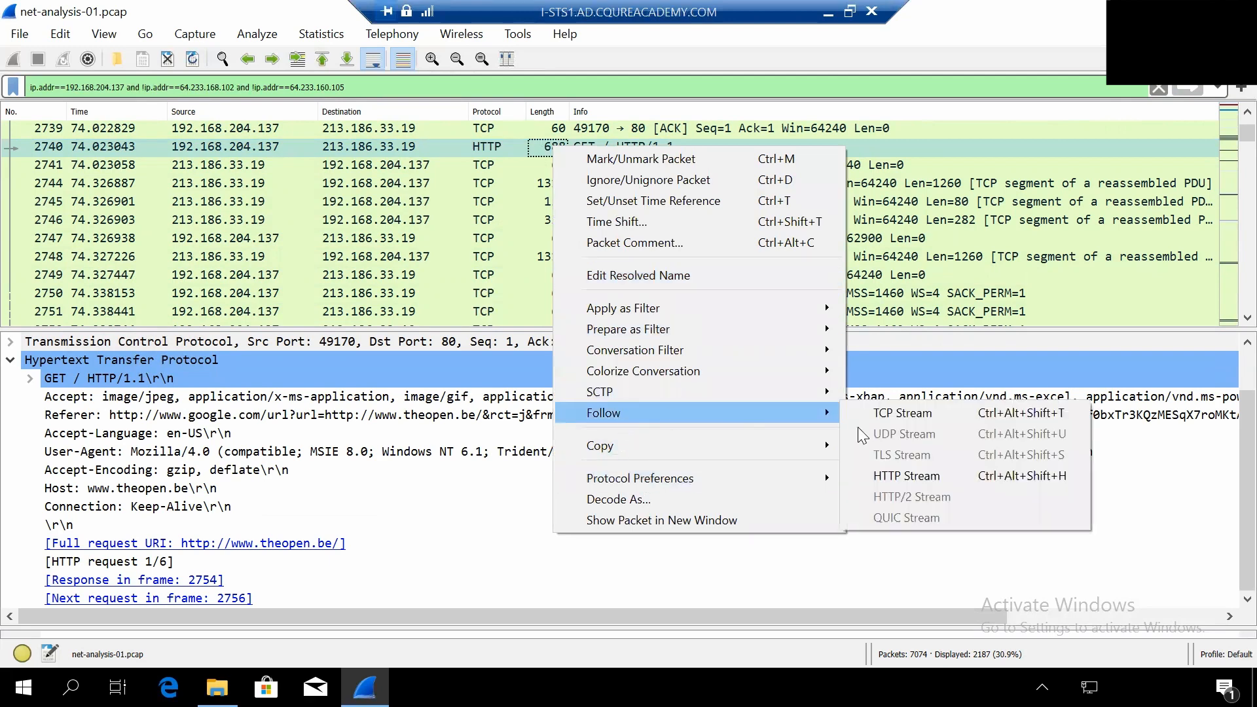
click(904, 413)
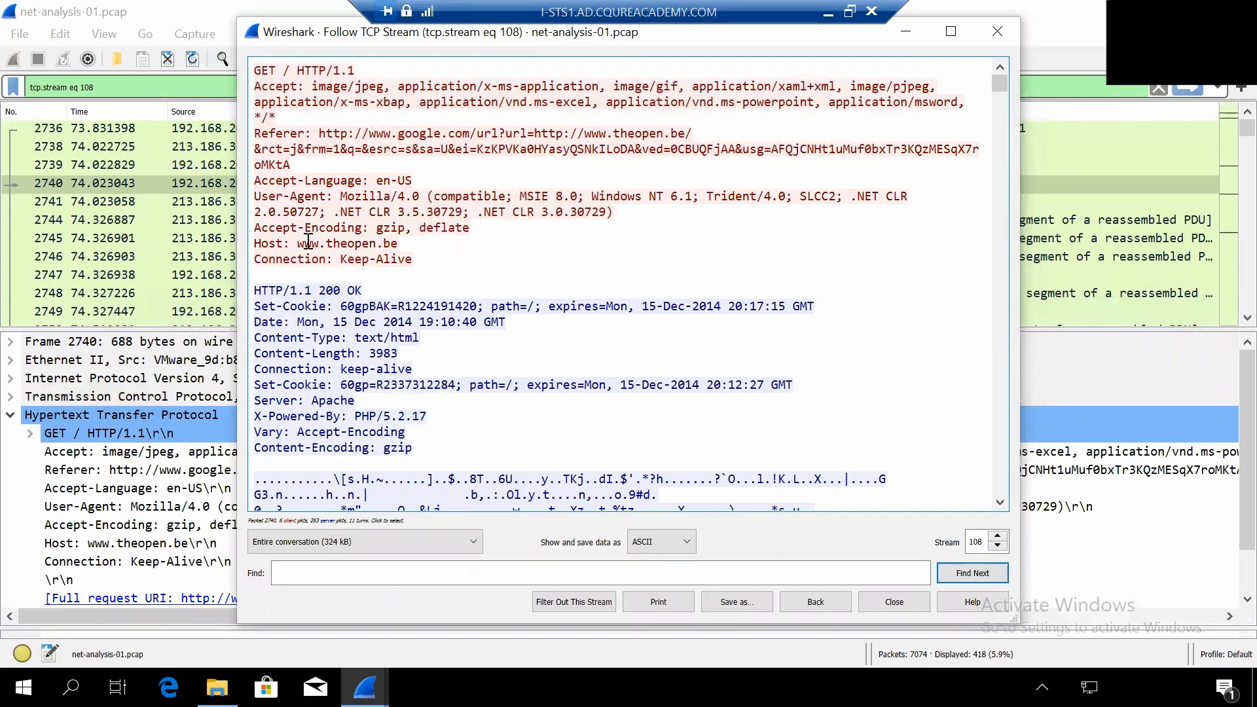
drag(298, 243, 399, 244)
click(396, 244)
click(999, 33)
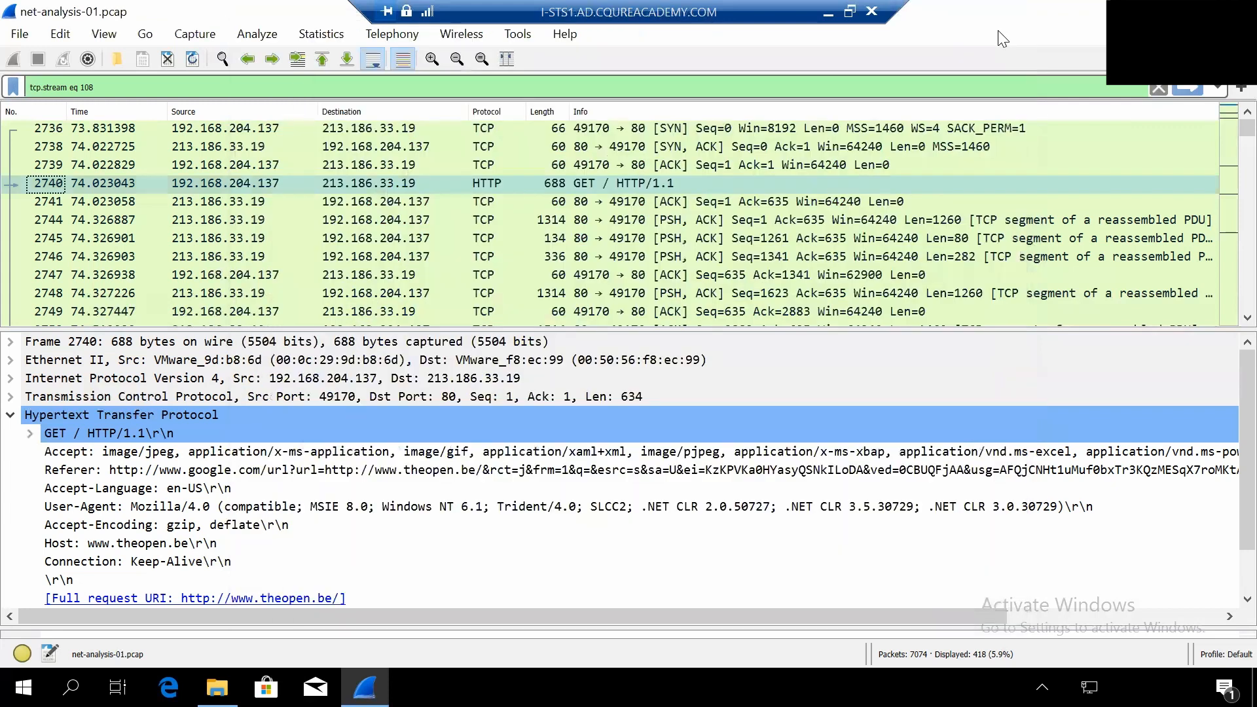
- Replace the display filter with ip.addr==192.168.204.137 and !ip.addr==64.233.168.102 and !ip.addr==64.233.160.105 and !tcp.stream==108, and apply it
click(1218, 88)
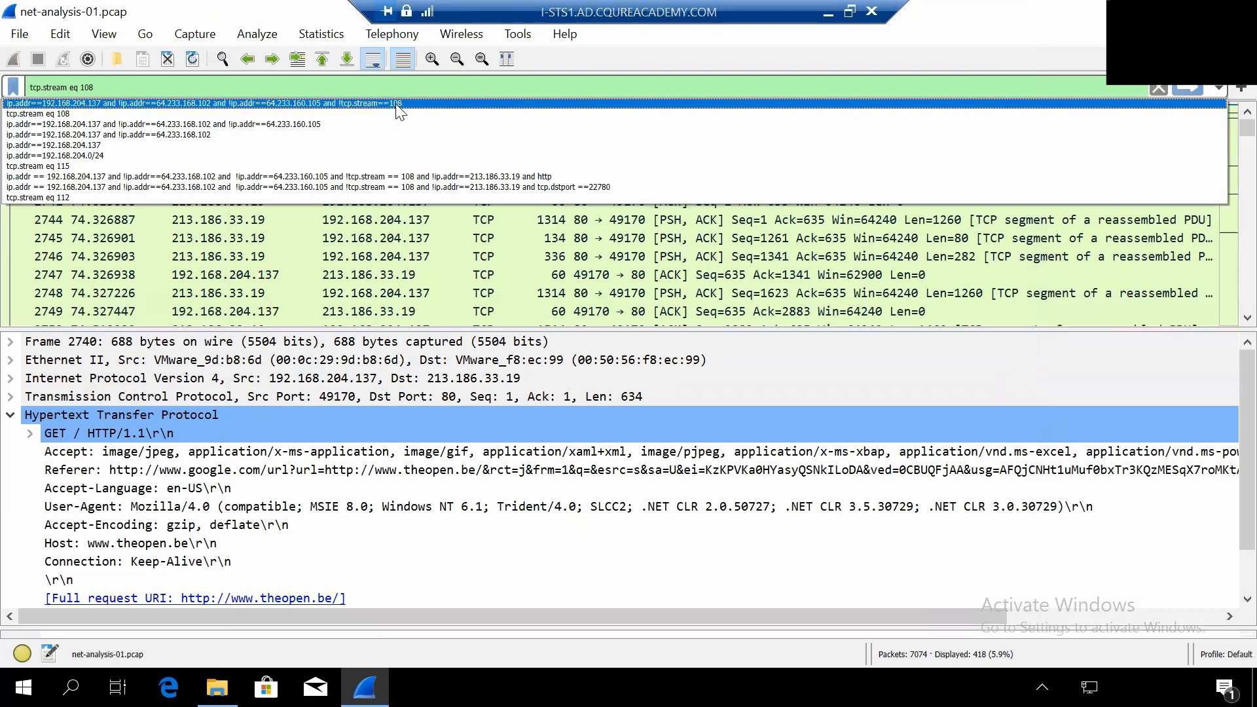
click(105, 91)
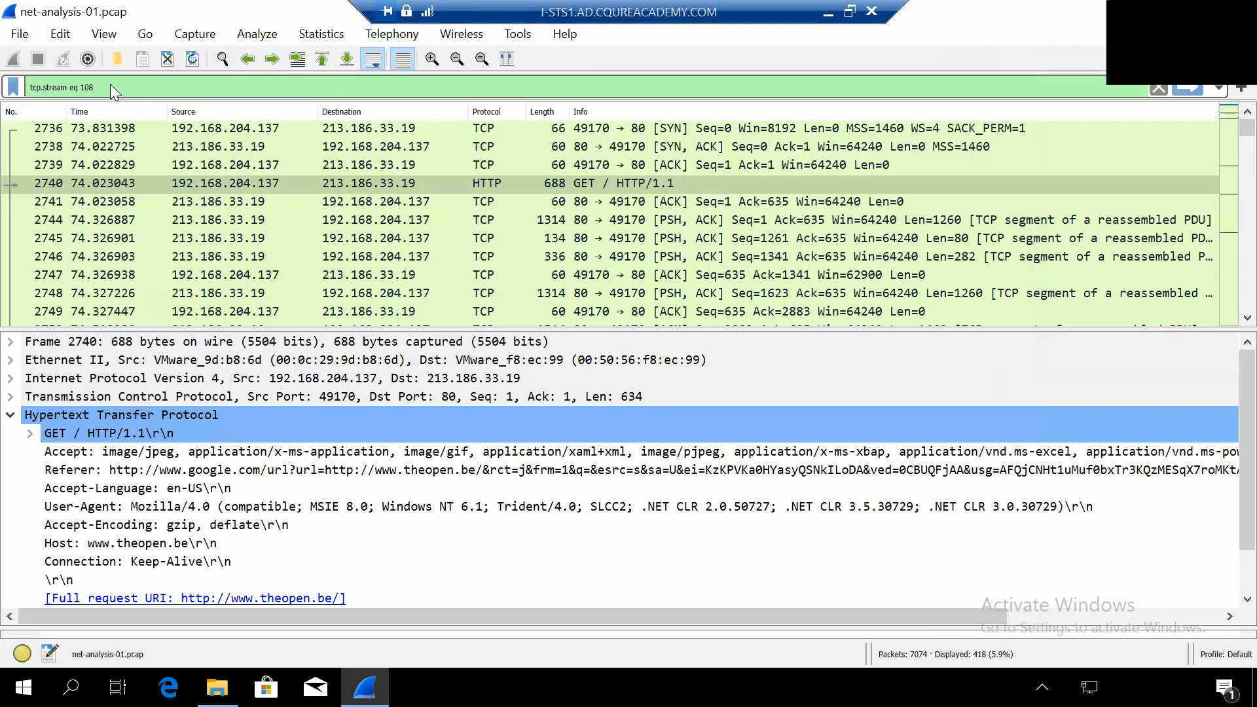
key(ctrl+a)
text(ip.addr==192.168.204.137 and !ip.addr==64.233.168.102 and !ip.addr==64.233.160.105 and !tcp.stream==108)
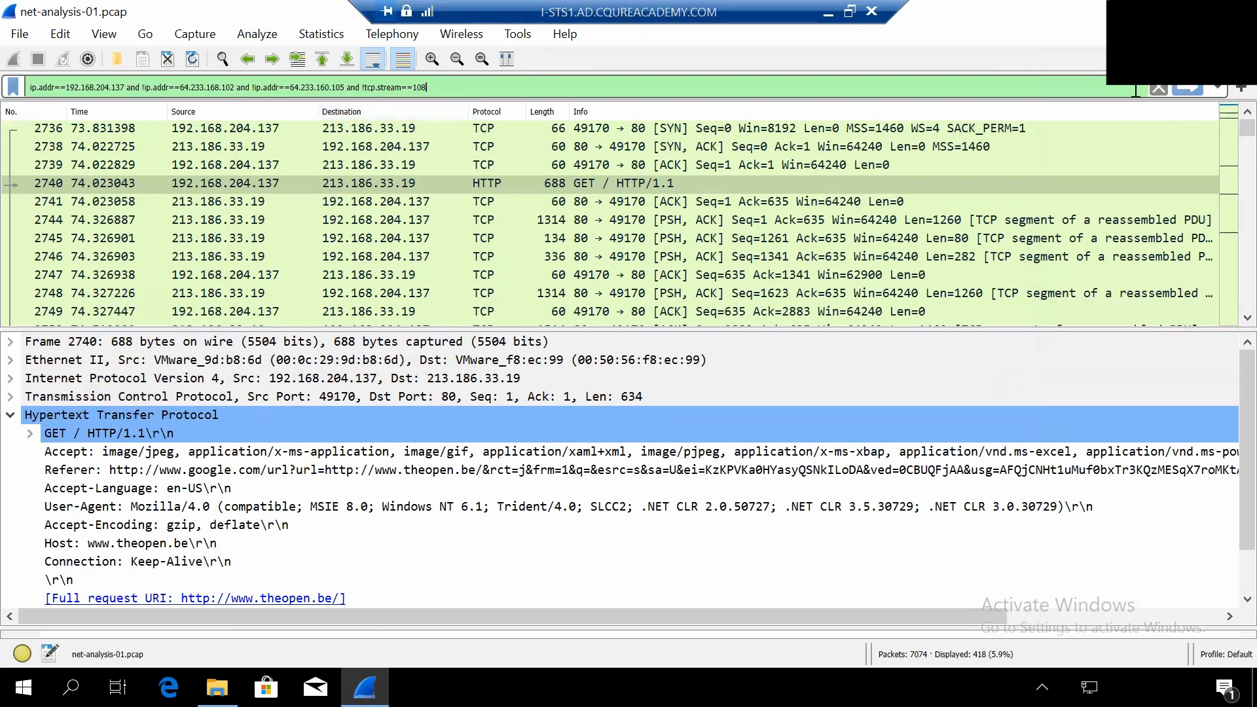
click(1188, 88)
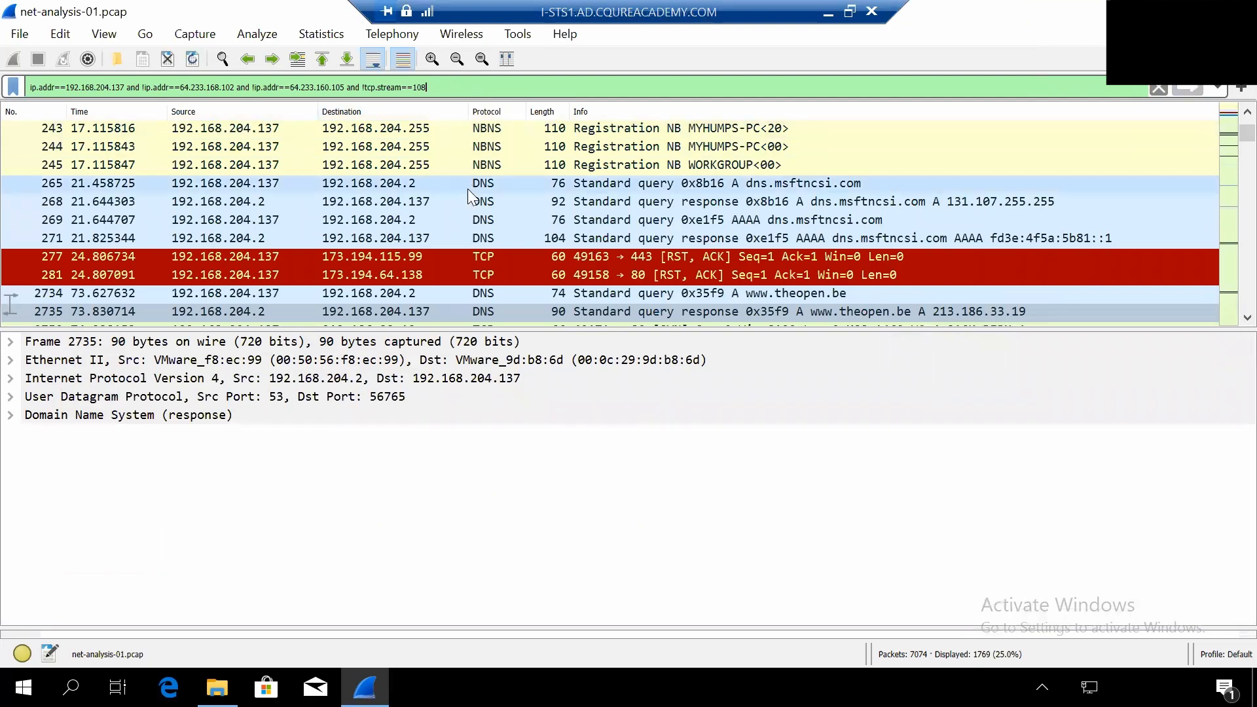
- Extend the display filter with "and !ip.addr==213.186.33.19" and apply it to exclude that address from the packet list
scroll(468, 189, down, 1)
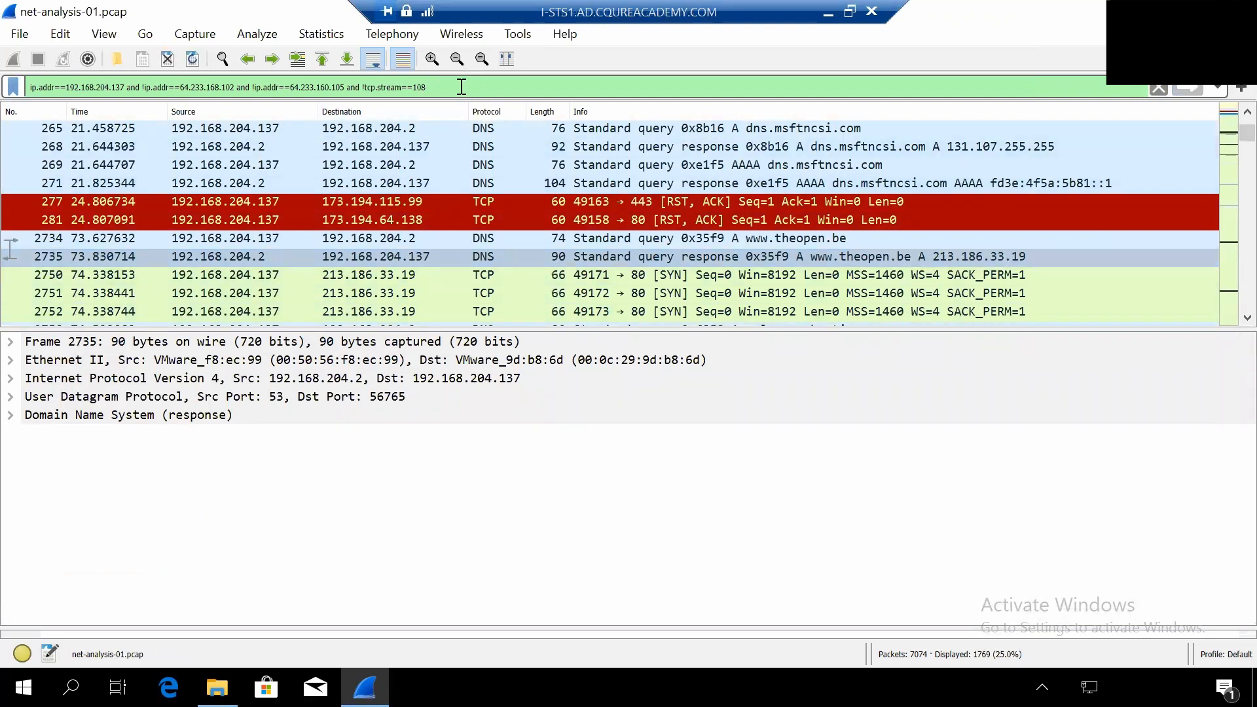
text(and)
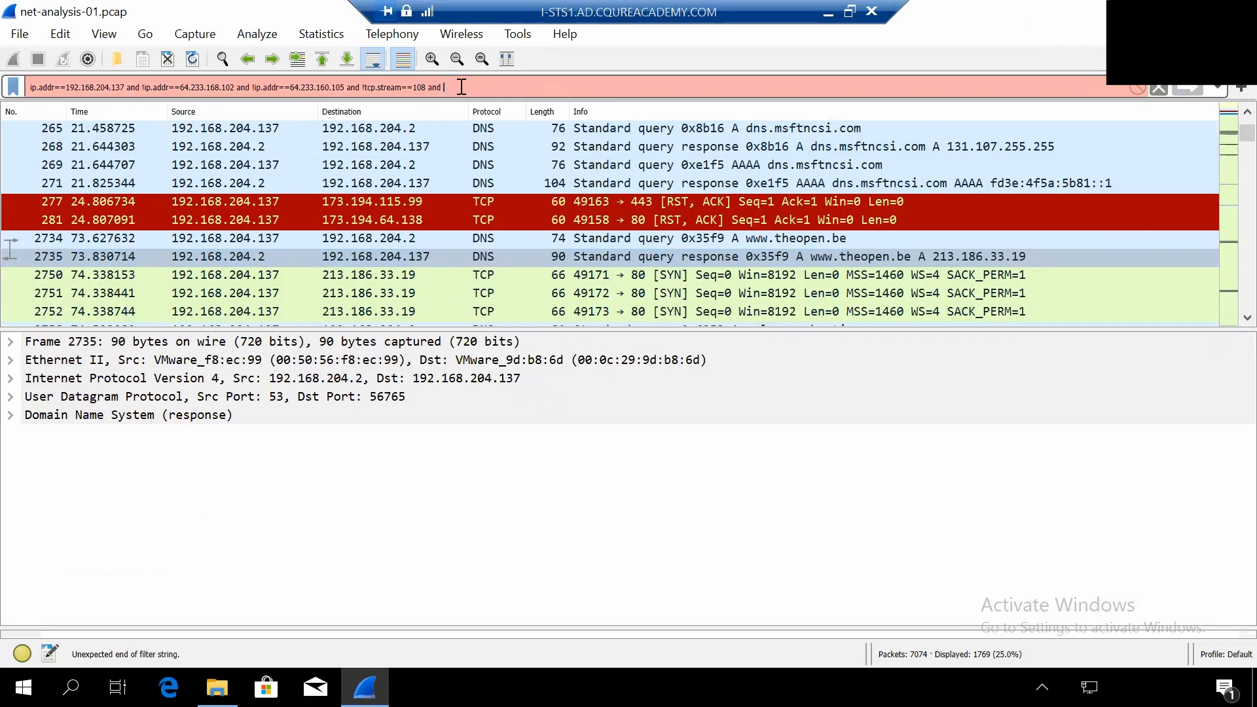
text( !ip)
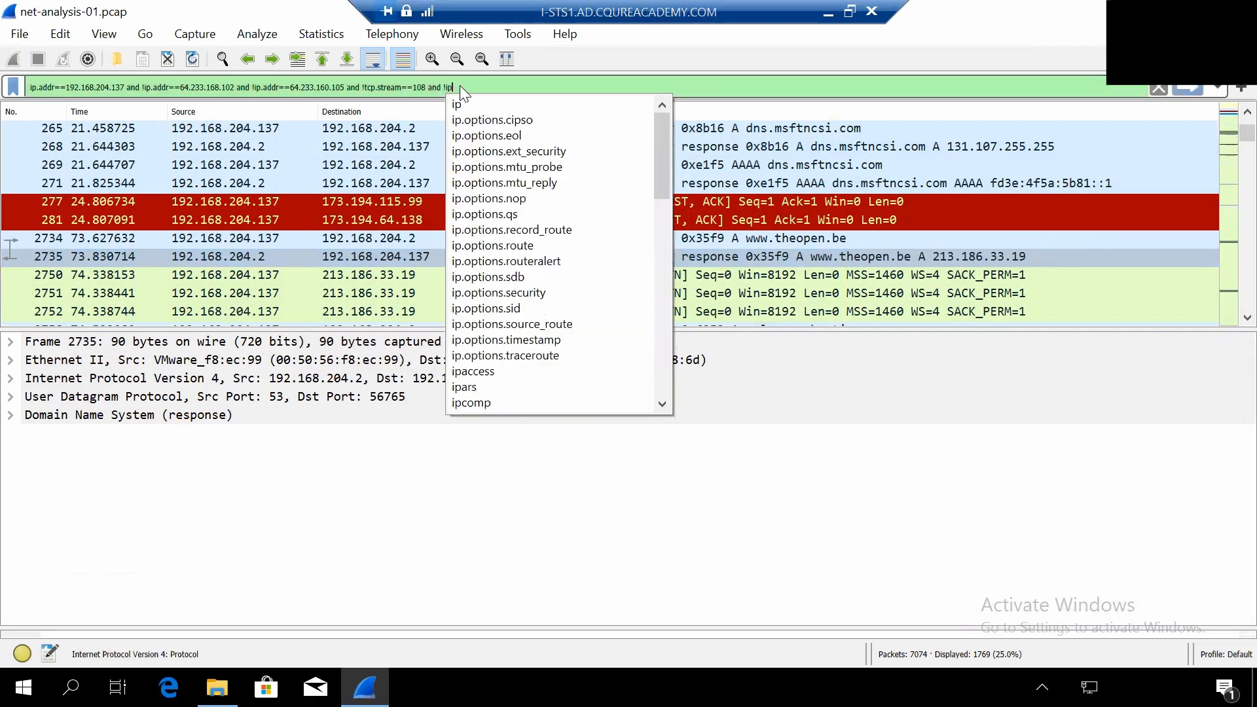
text(.addr)
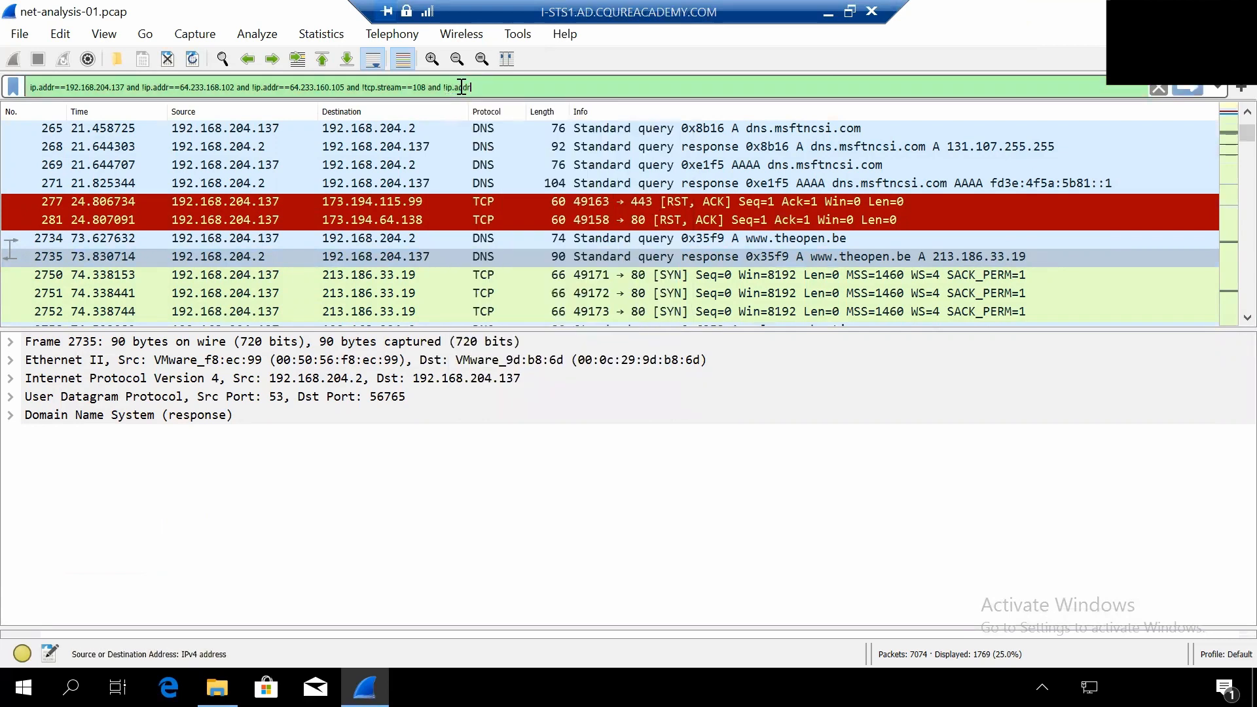
text(==)
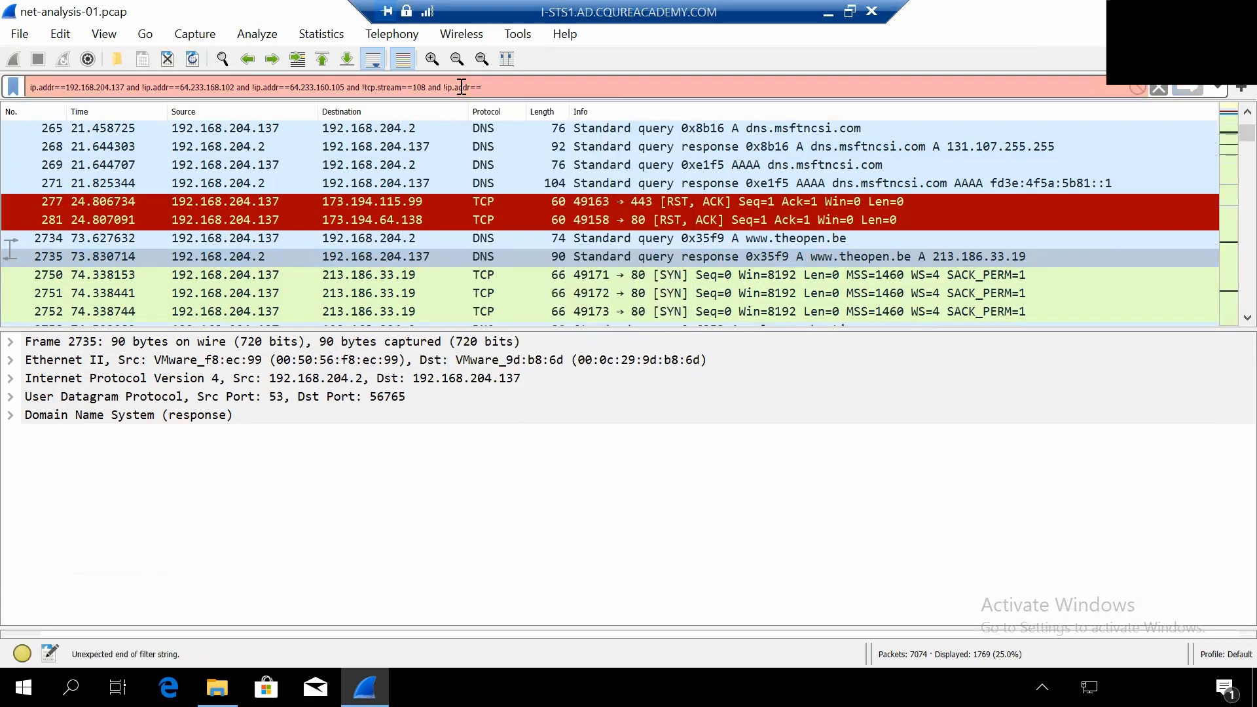
text(213)
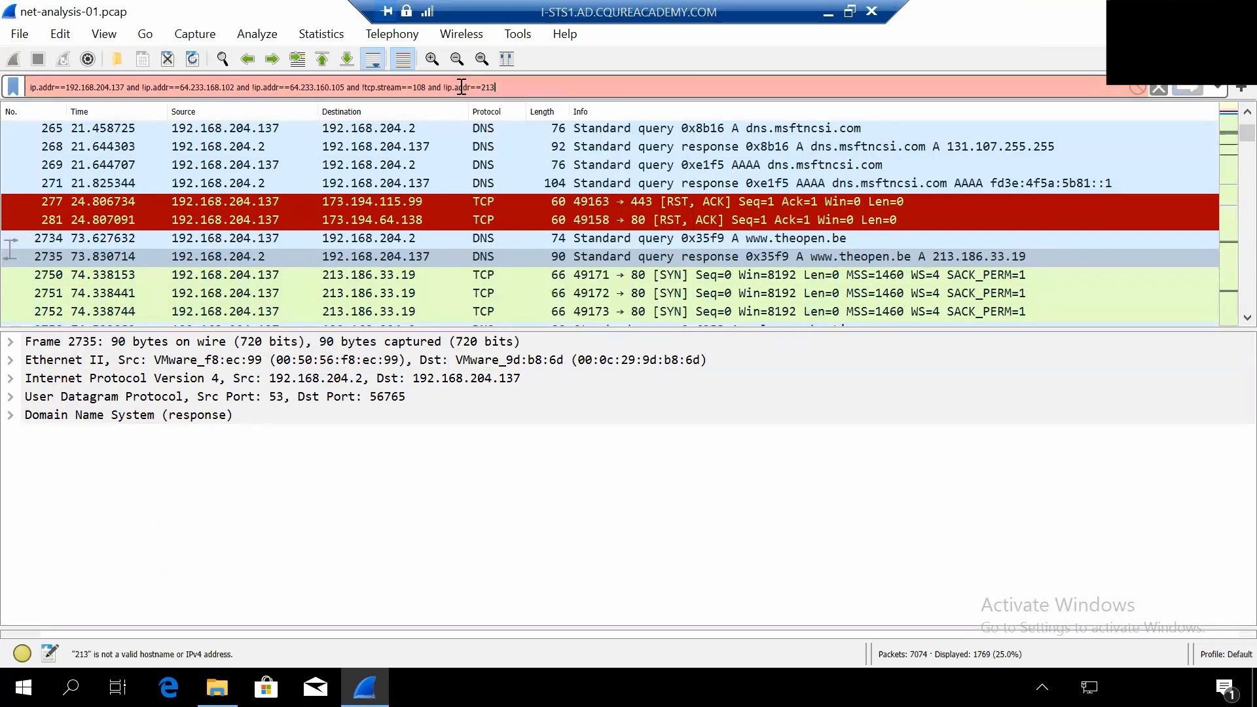
text(.186)
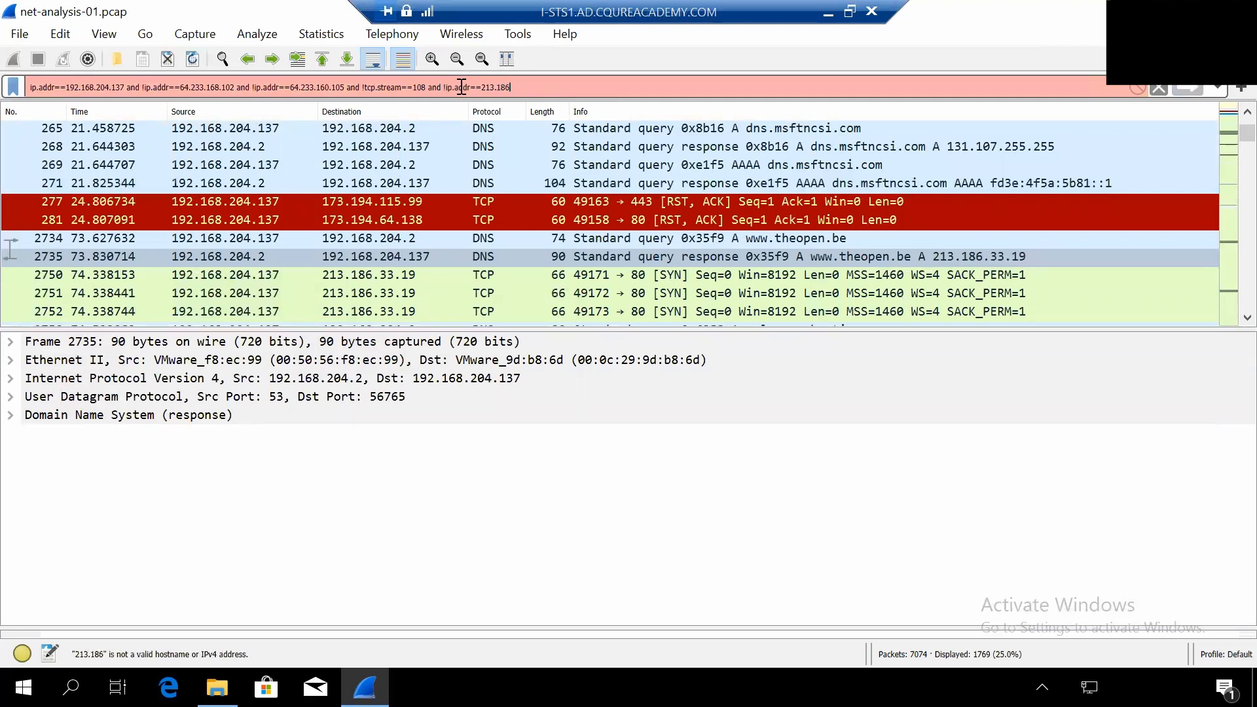
text(.33.13)
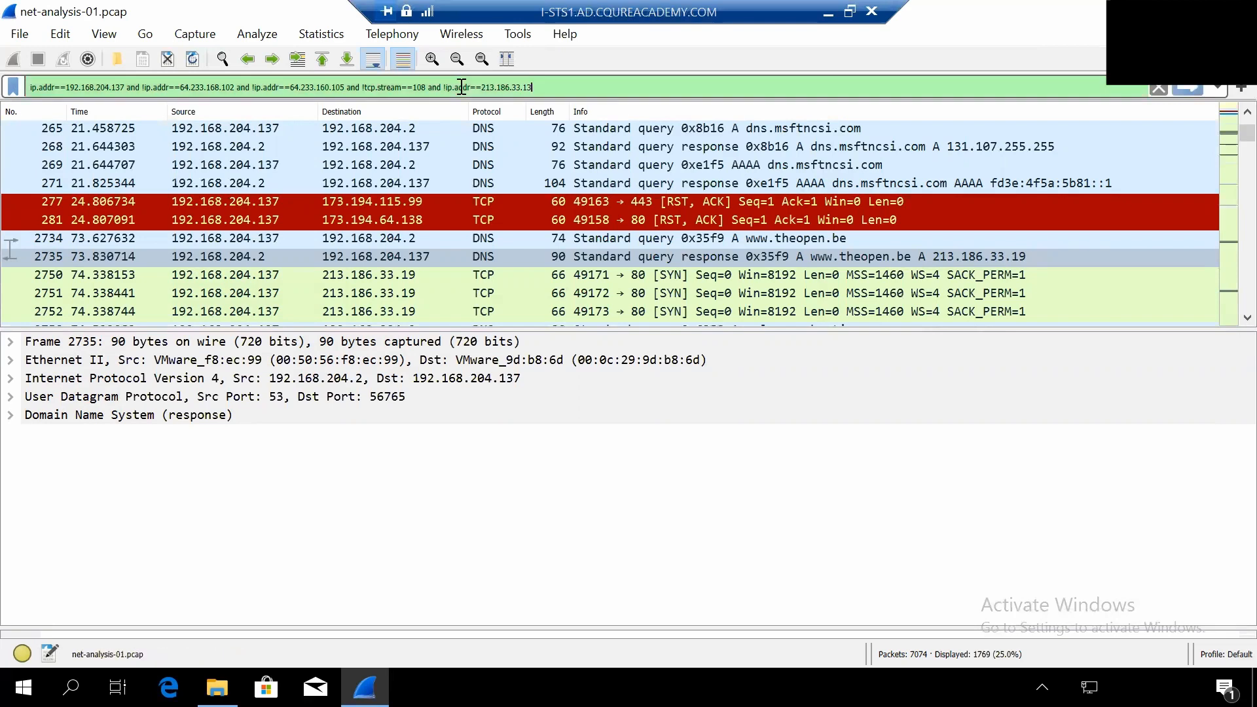
key(BackSpace)
text(9)
click(1189, 87)
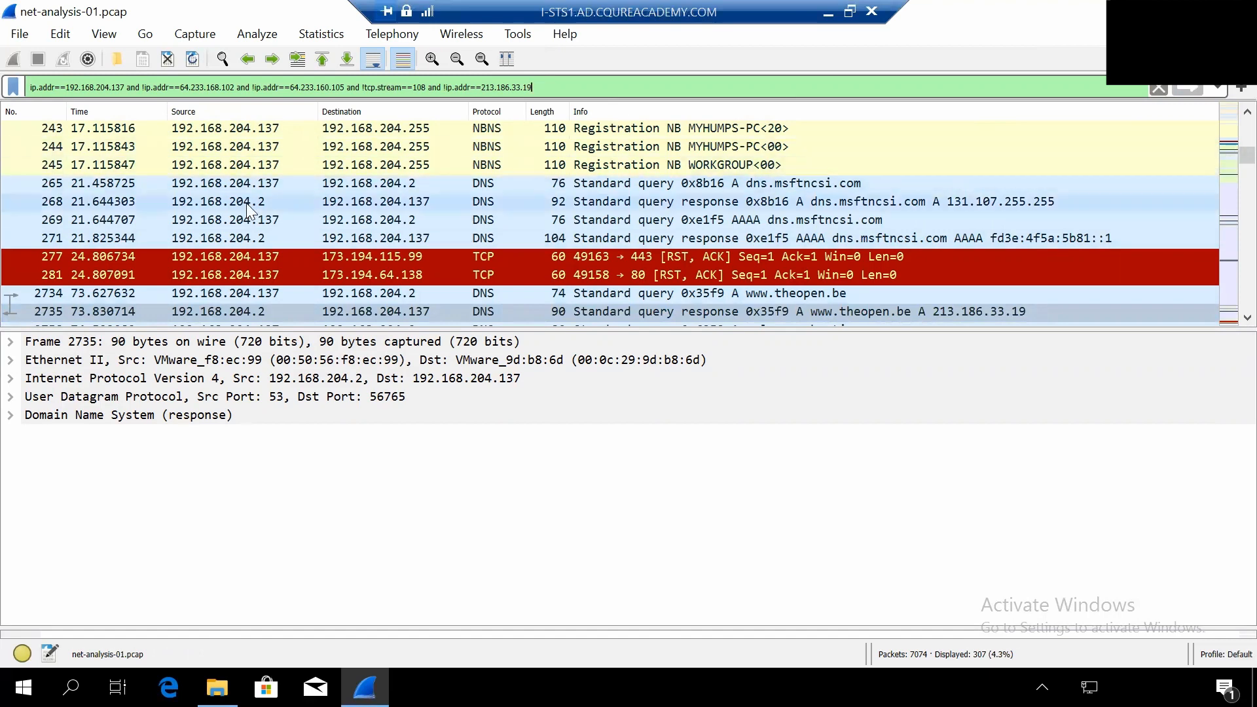
- Select the GET /link HTTP/1.1 request to 185.14.30.113, packet 2793, and follow its TCP stream
scroll(233, 208, down, 1)
scroll(234, 208, down, 1)
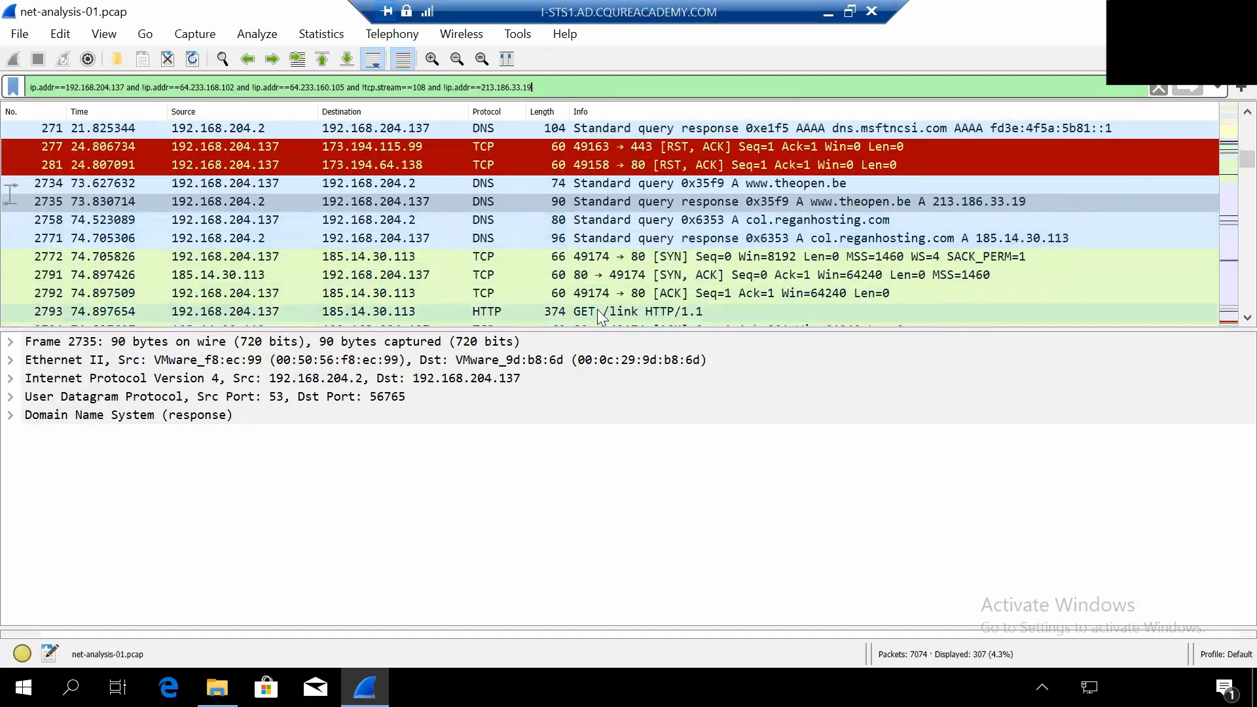
scroll(598, 310, down, 1)
click(524, 257)
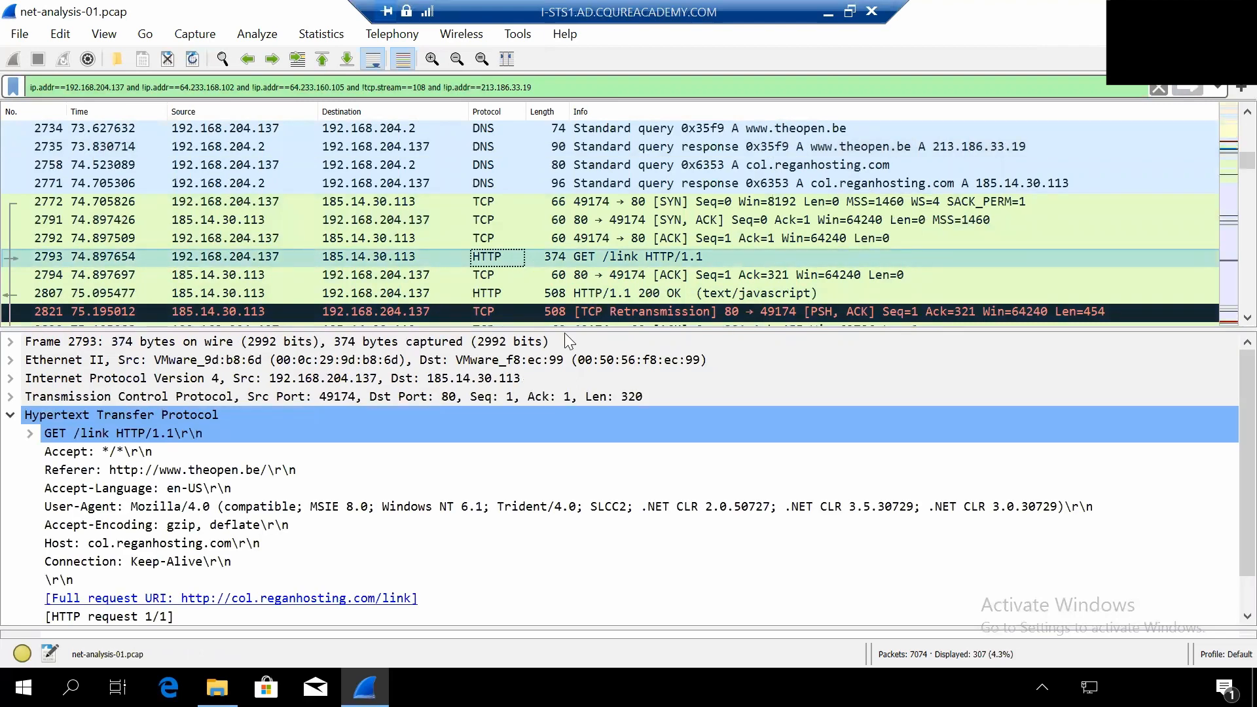
right_click(518, 255)
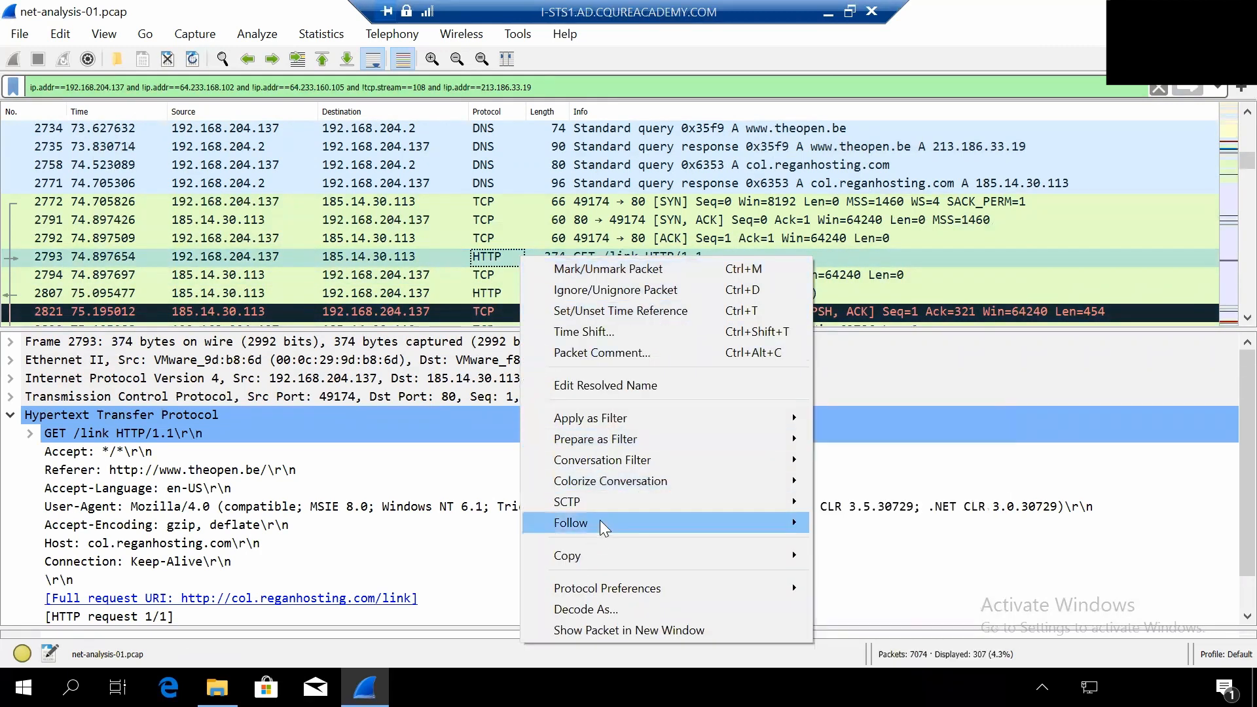
mouse_move(674, 520)
click(869, 524)
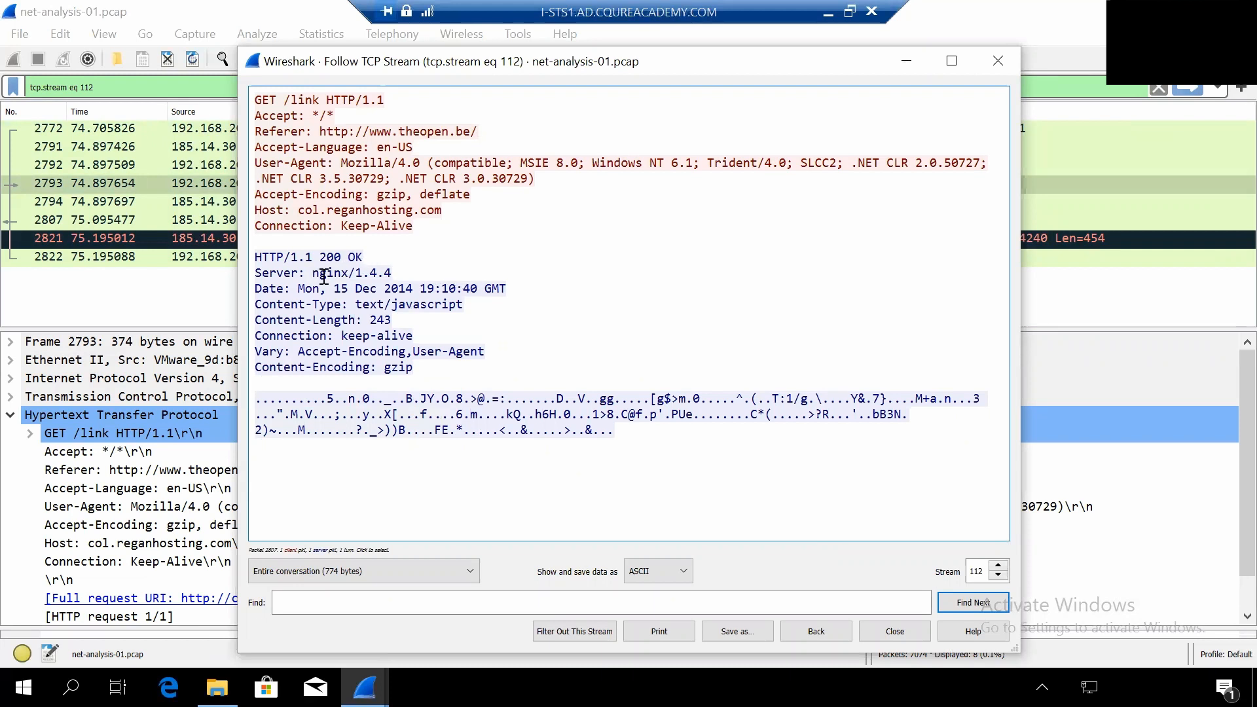
drag(312, 273, 338, 280)
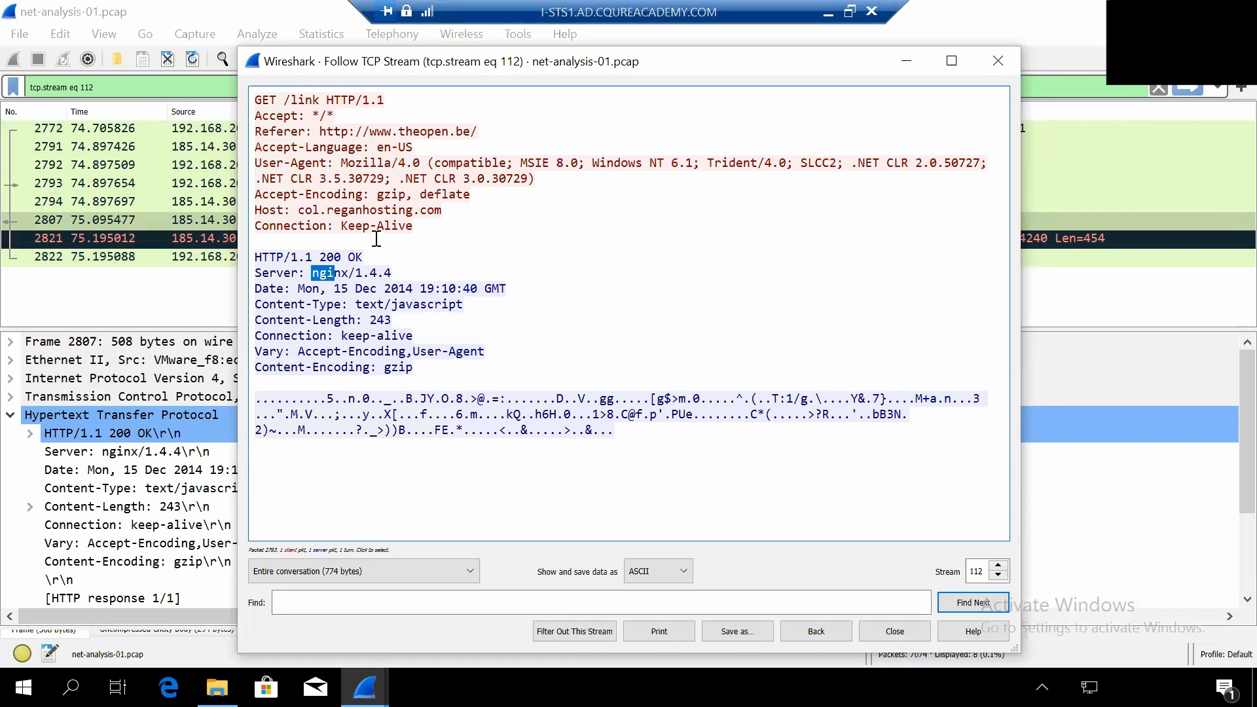
click(347, 259)
drag(298, 210, 445, 213)
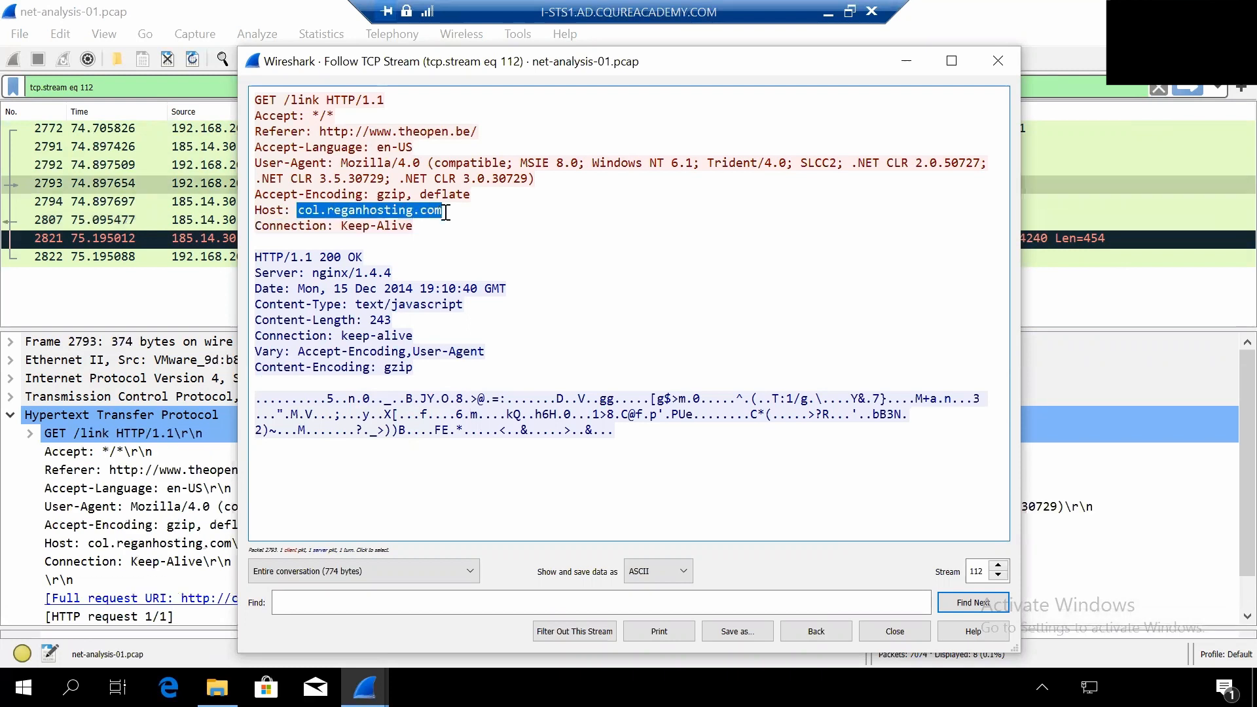
click(443, 213)
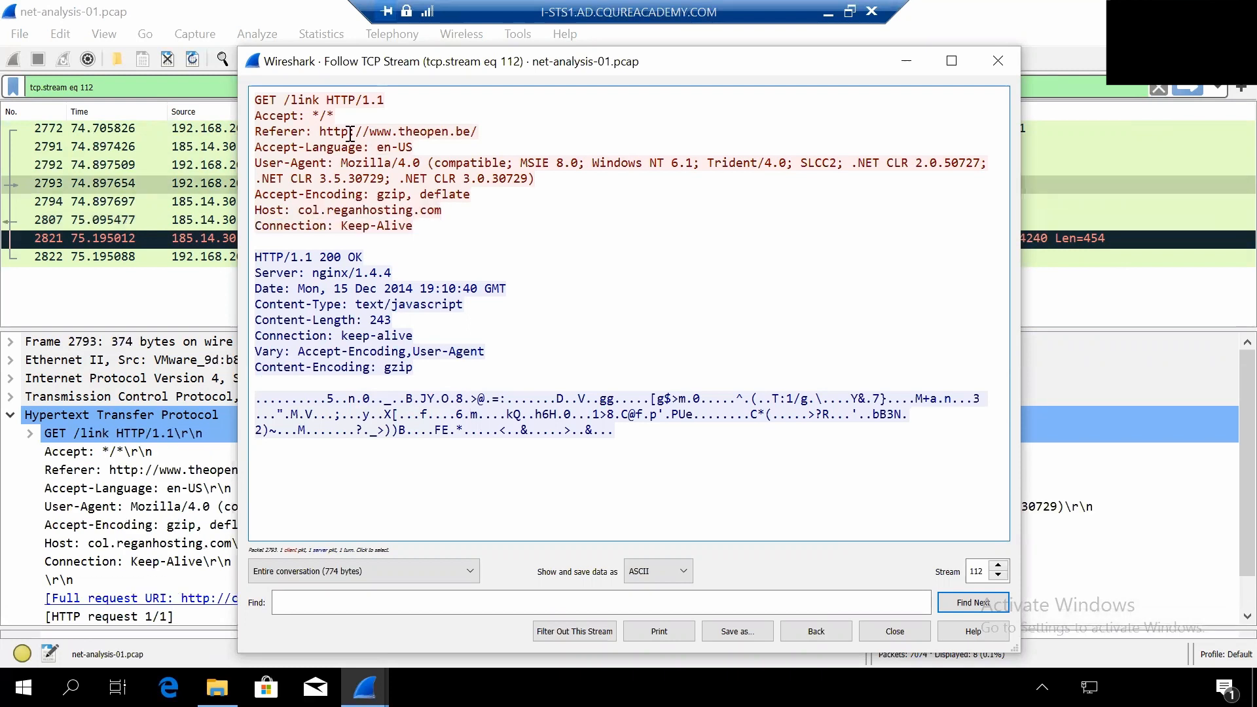
drag(320, 131, 461, 137)
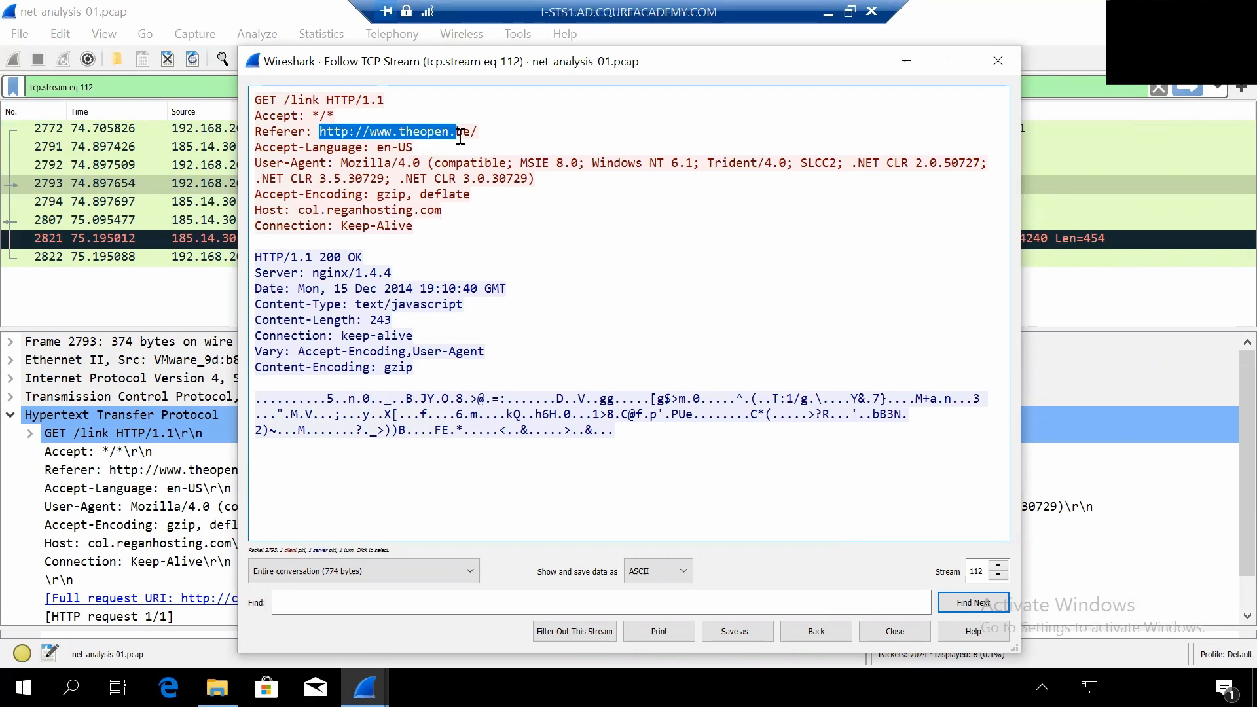
click(458, 135)
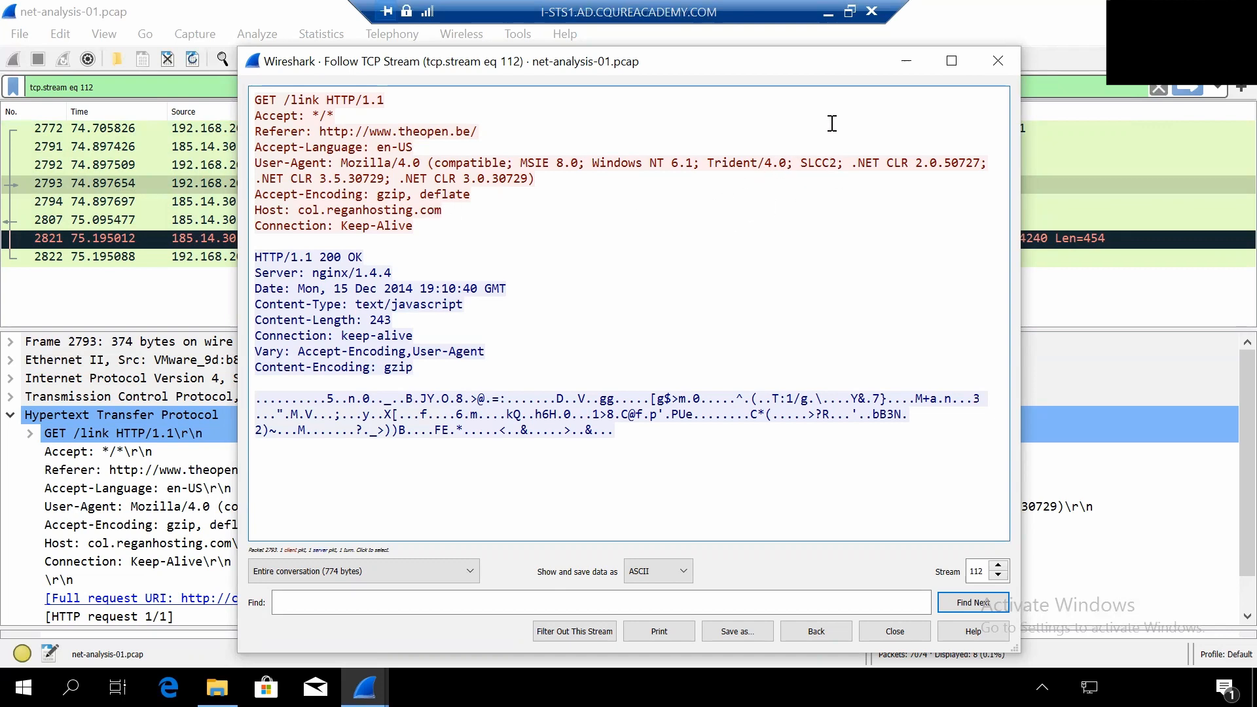
click(996, 61)
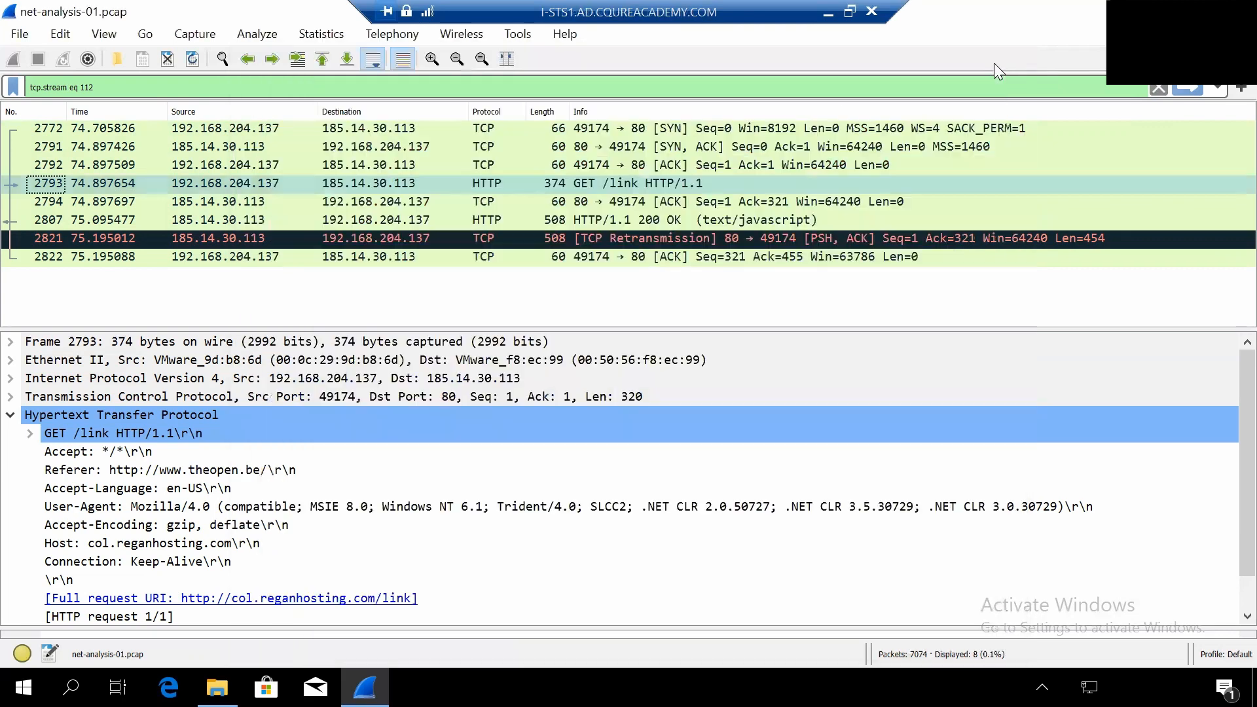
- Select the HTTP/1.1 200 OK response, packet 2807, and examine the iframe URL in its text/javascript data
click(69, 220)
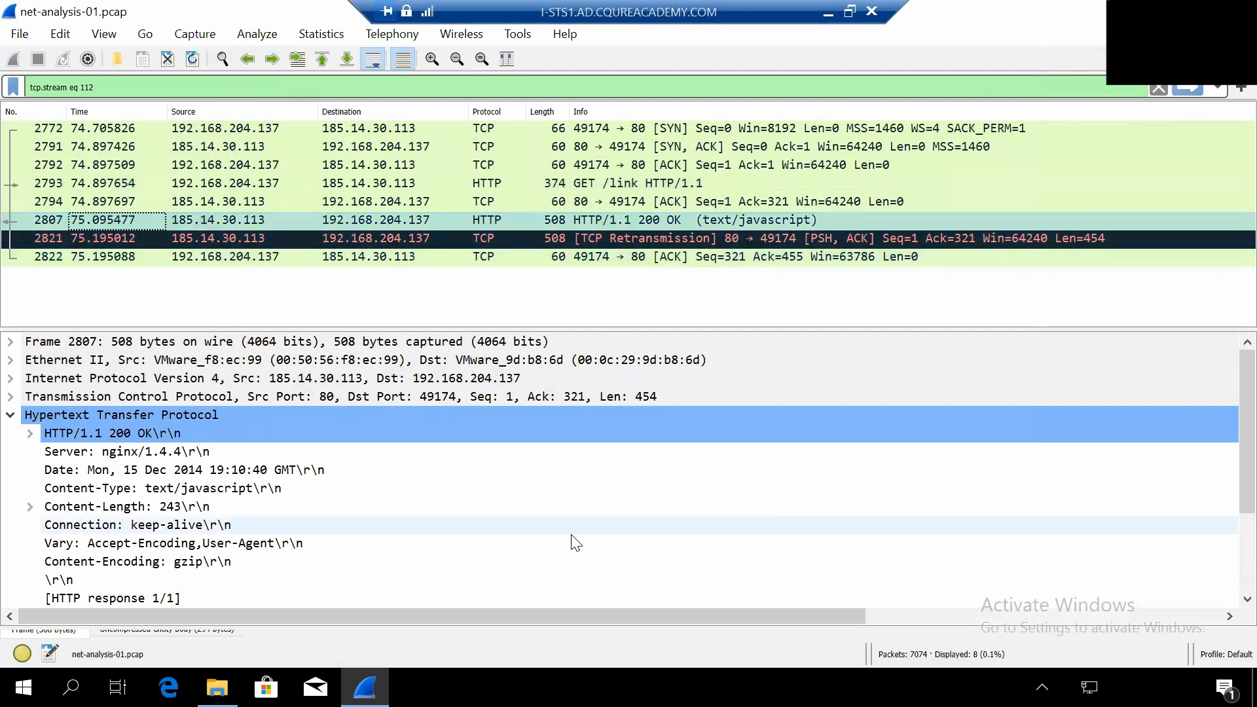
scroll(567, 543, down, 1)
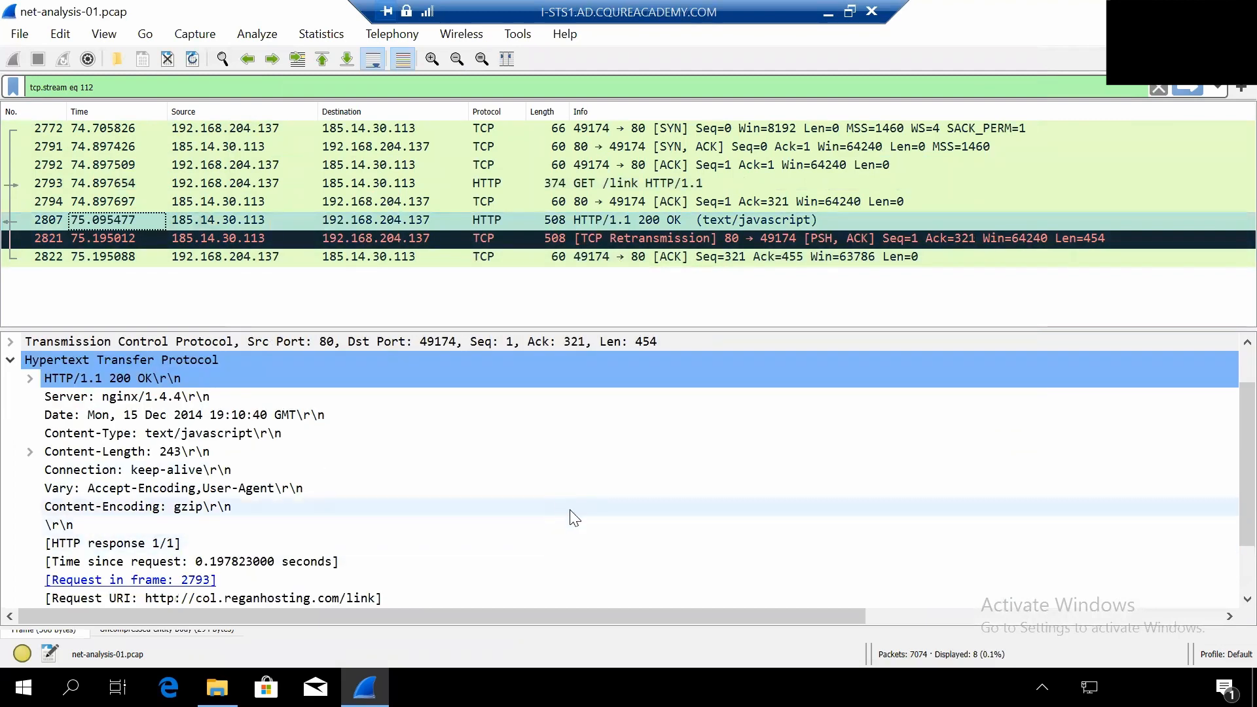
scroll(550, 516, down, 1)
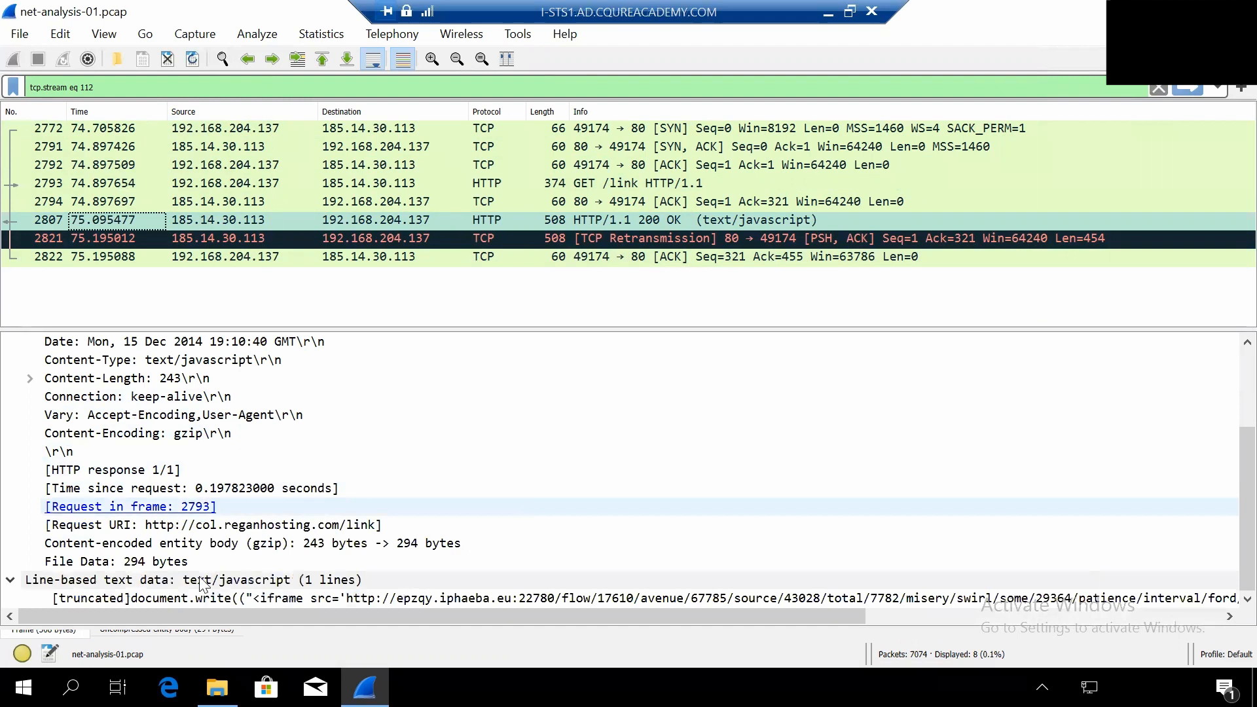
drag(173, 616, 311, 613)
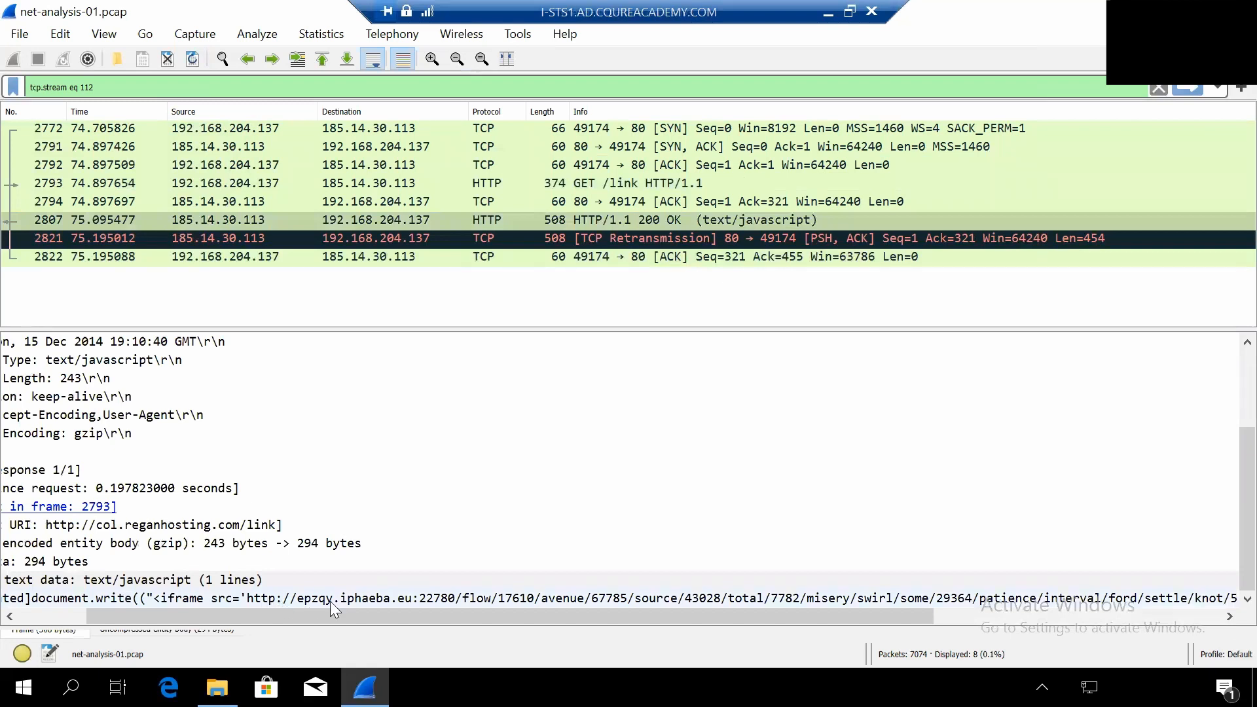
drag(290, 618, 355, 620)
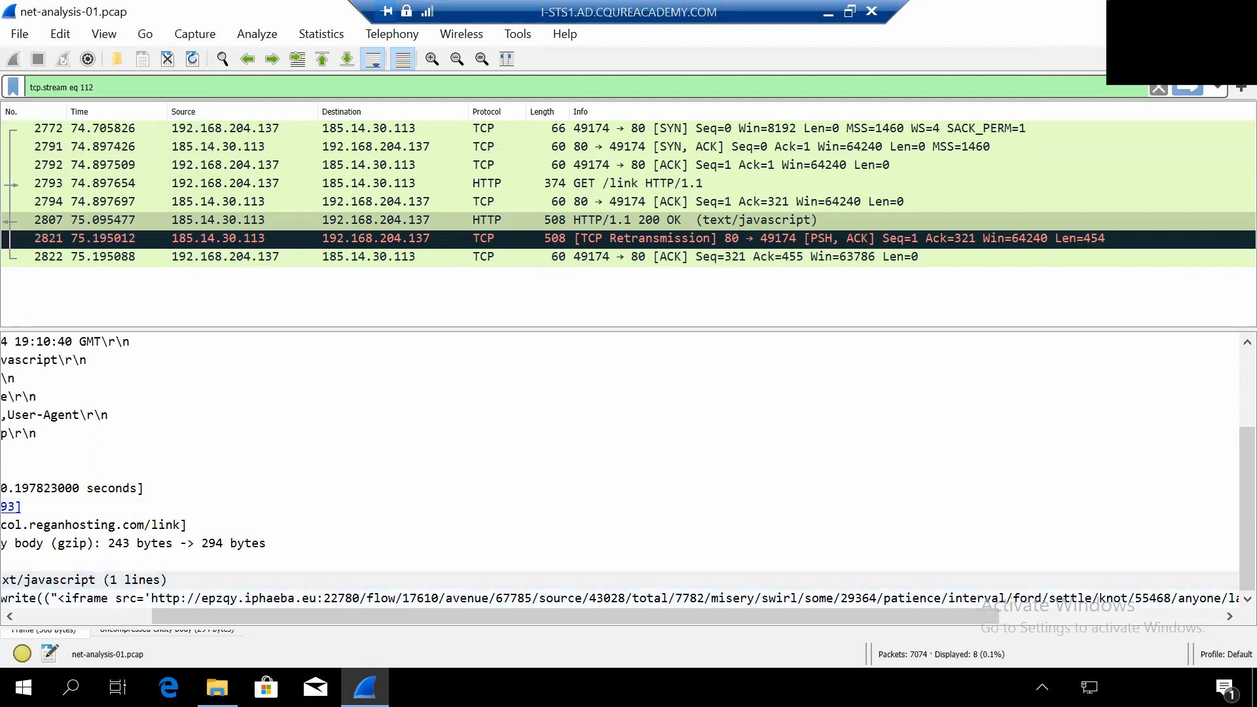
drag(465, 614, 473, 614)
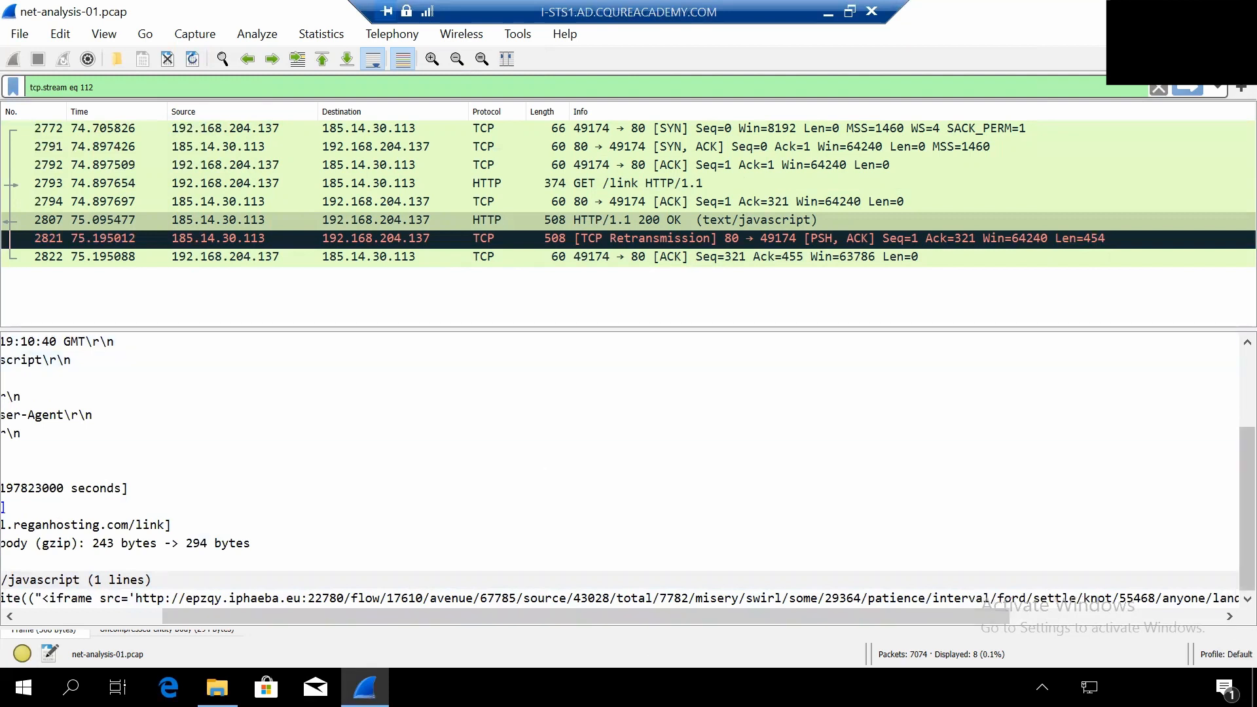
- Restore the recent host filter ending in "!ip.addr==213.186.33.19", extend it with "and tcp.dstport==22780", and apply it
click(1217, 88)
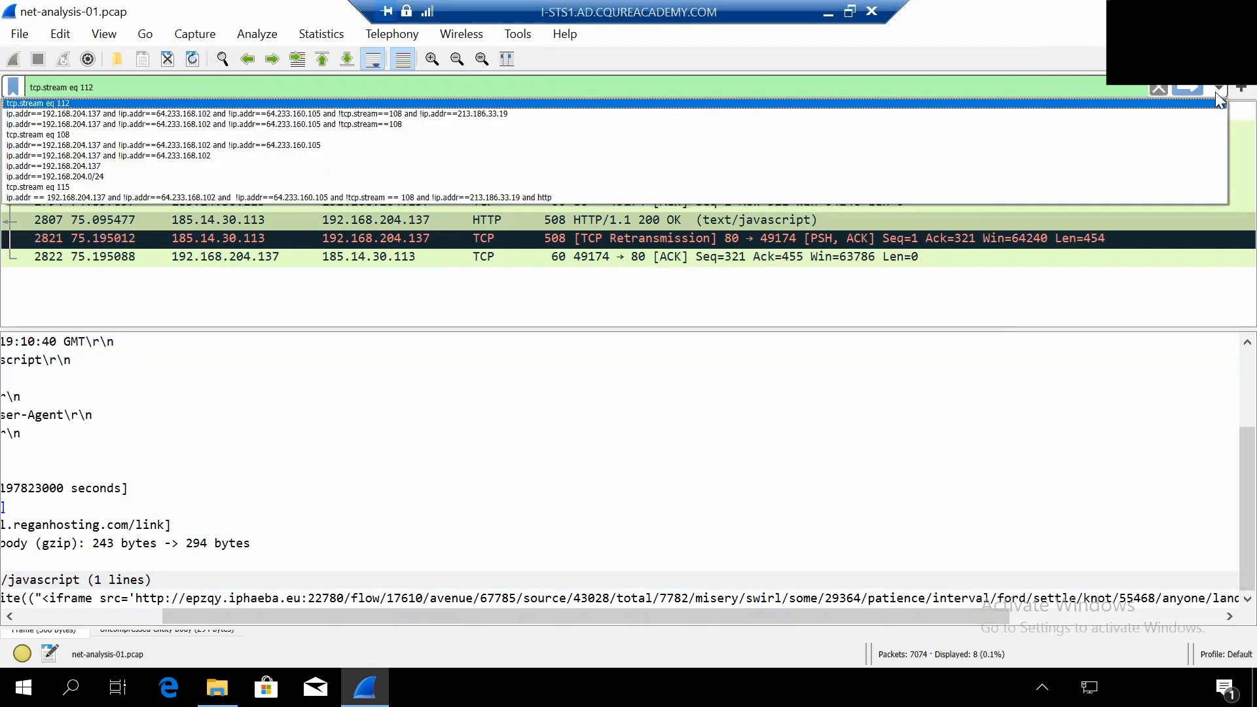
click(581, 115)
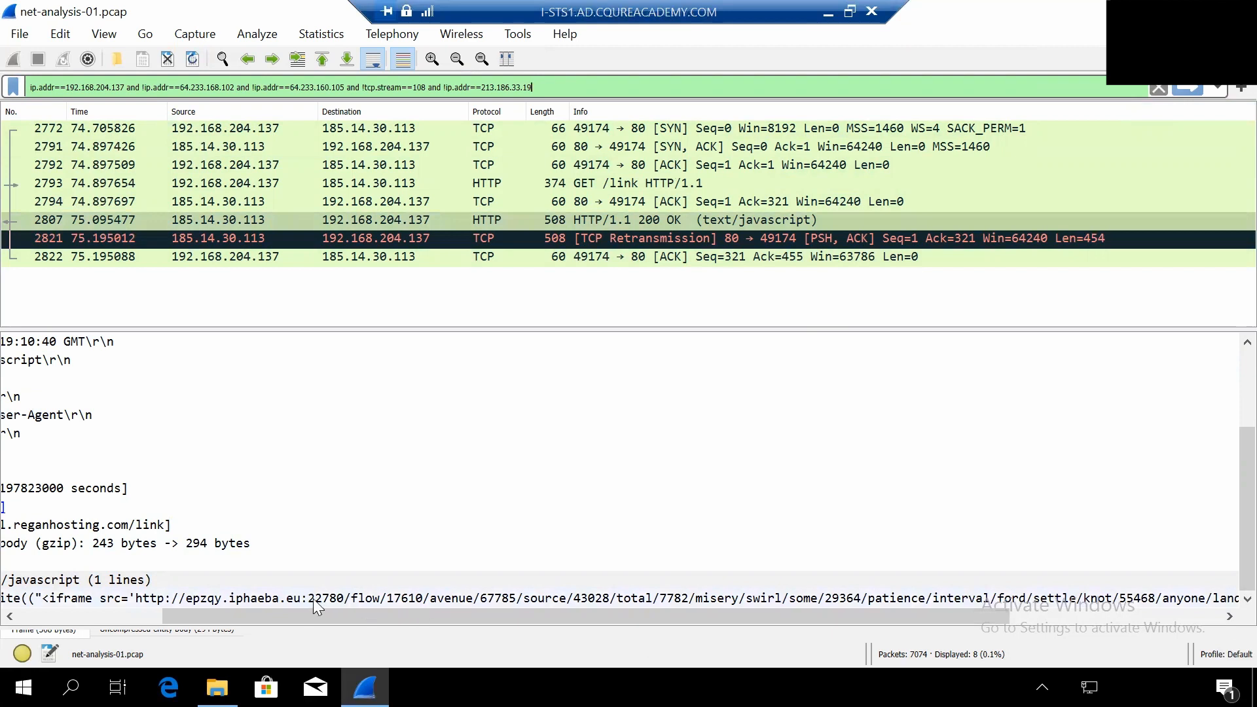
click(562, 88)
text(and)
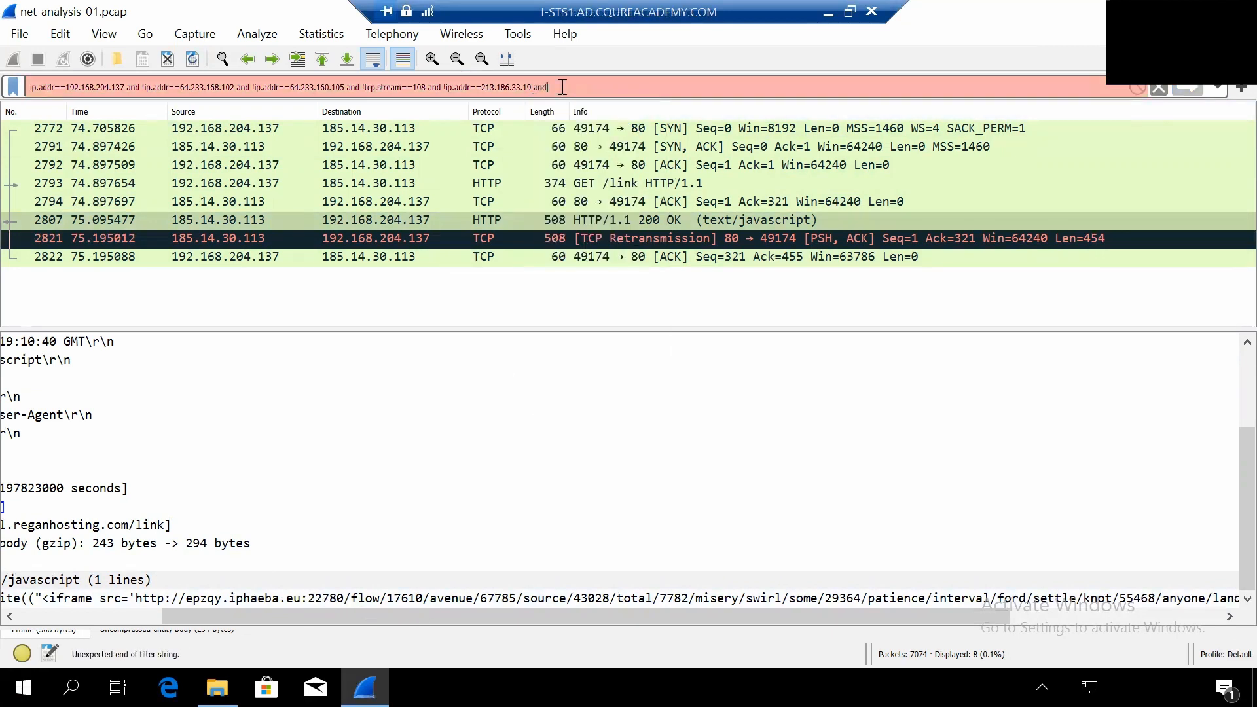
text( tcp.)
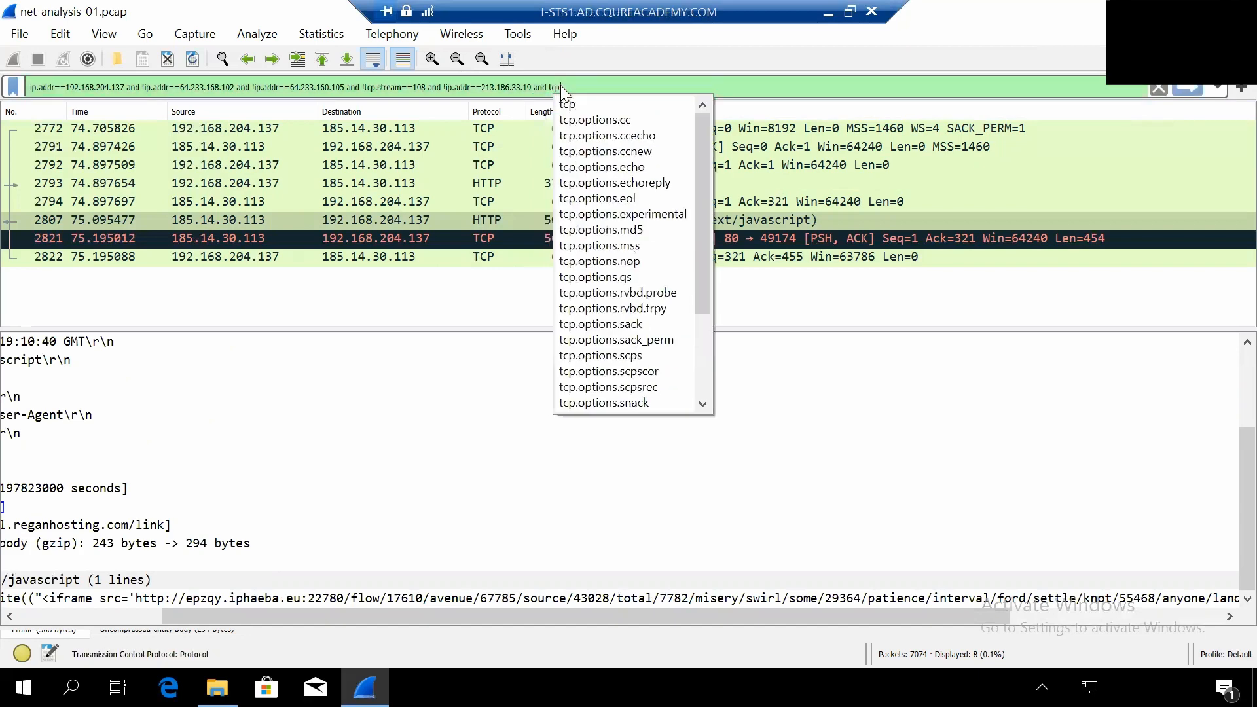
text(dst)
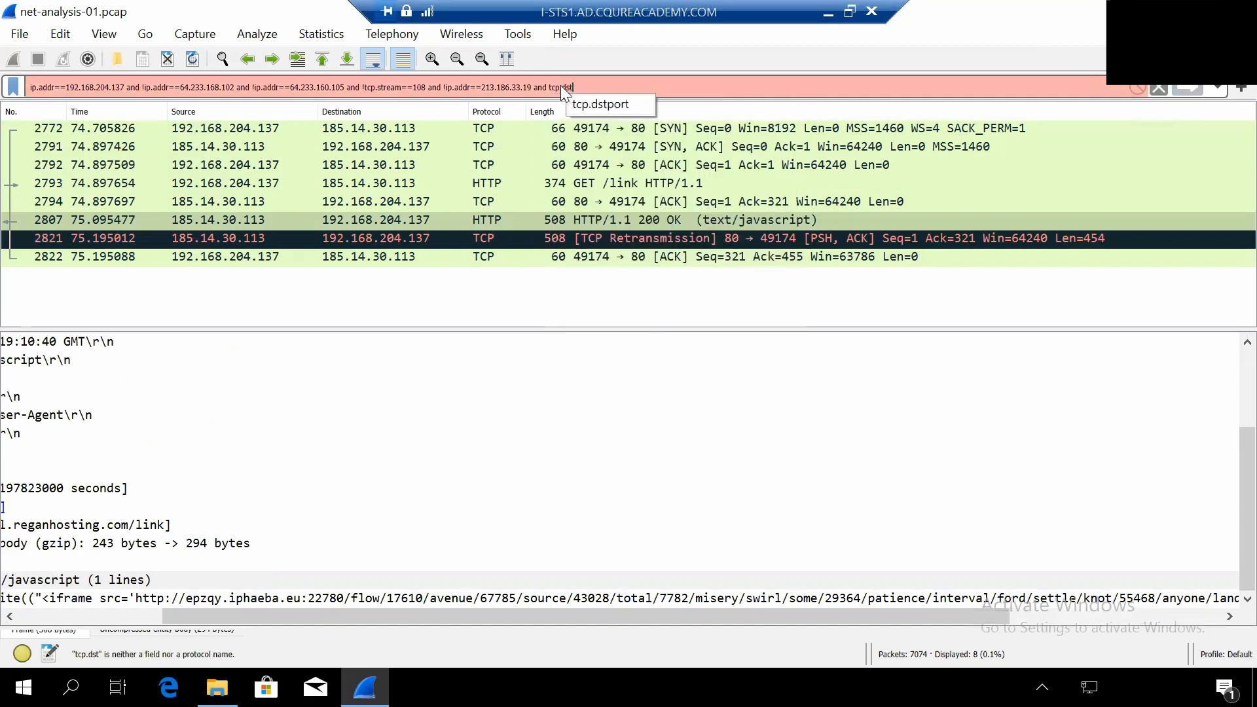
text(port==)
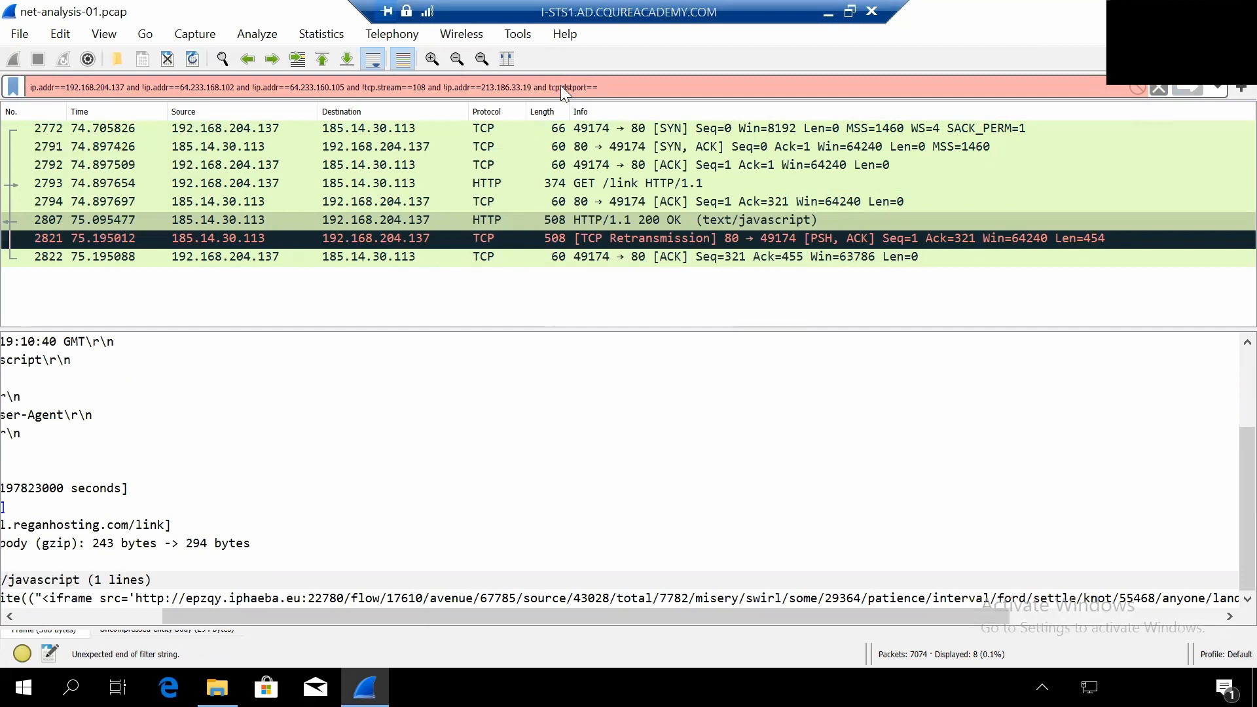
text(22780)
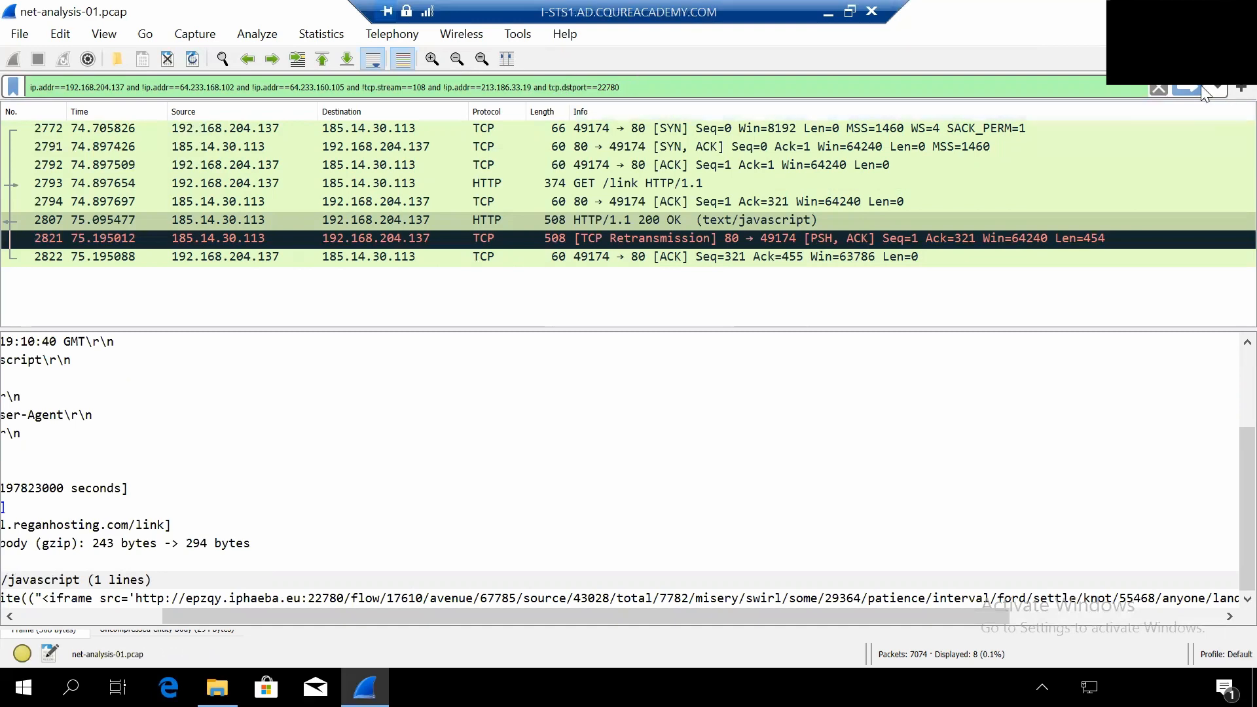
click(1184, 93)
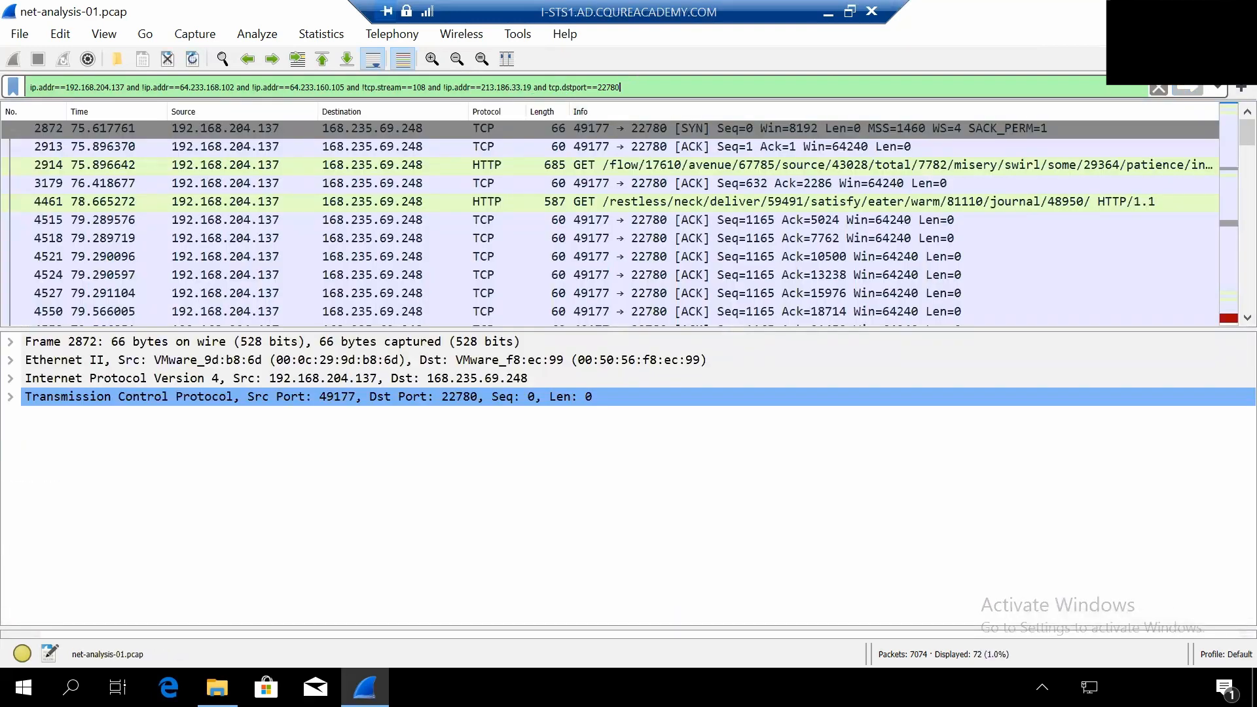
- Examine the referer, host and request URI of the GET requests to 168.235.69.248 in packets 2914 and 4461
click(581, 169)
click(585, 204)
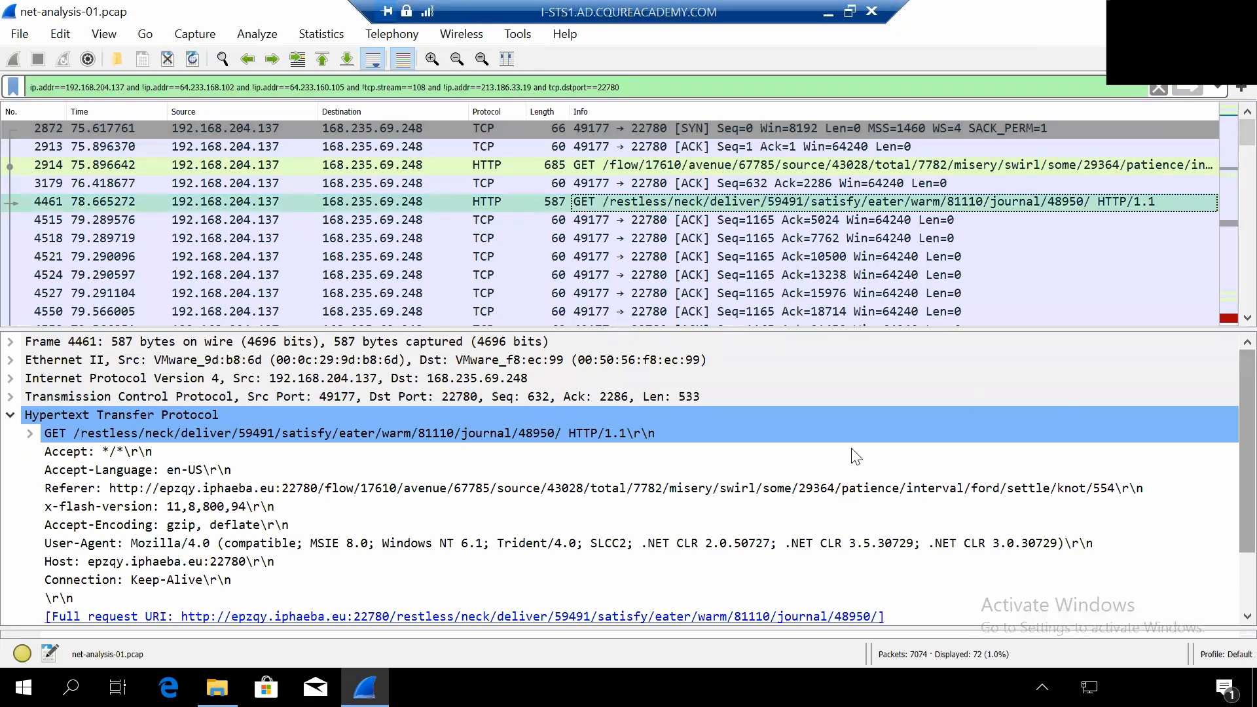
scroll(399, 427, down, 2)
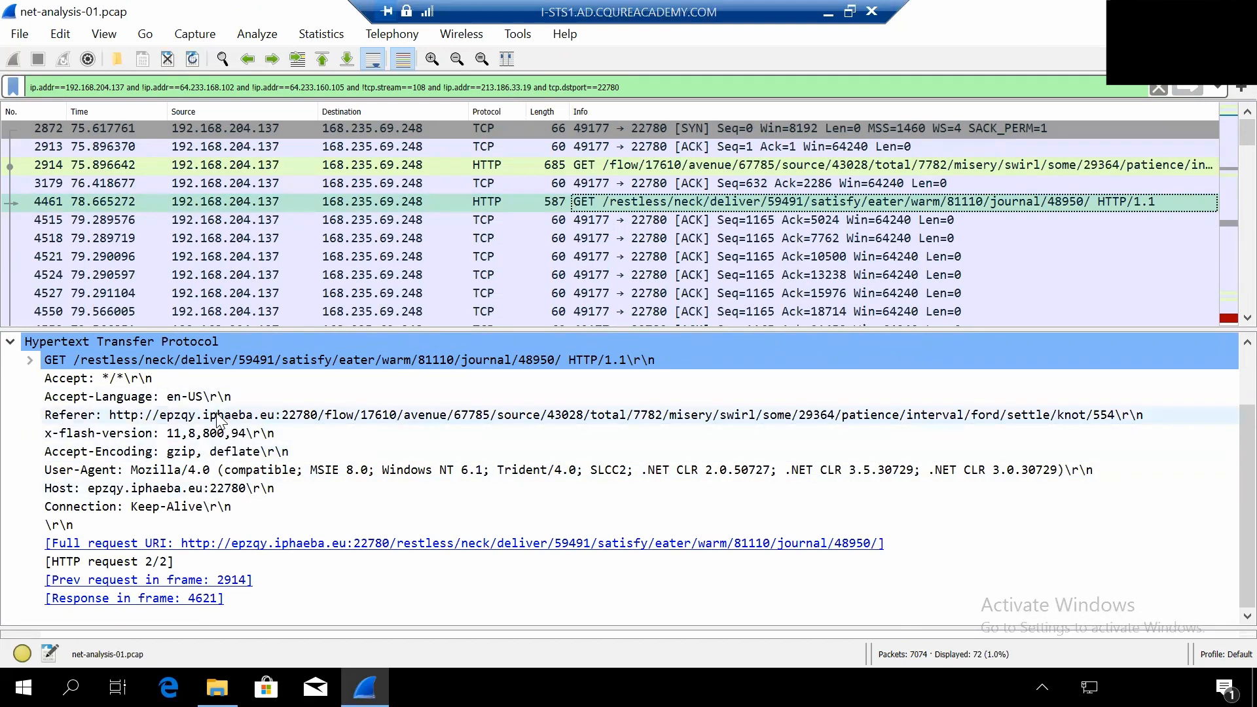
click(637, 164)
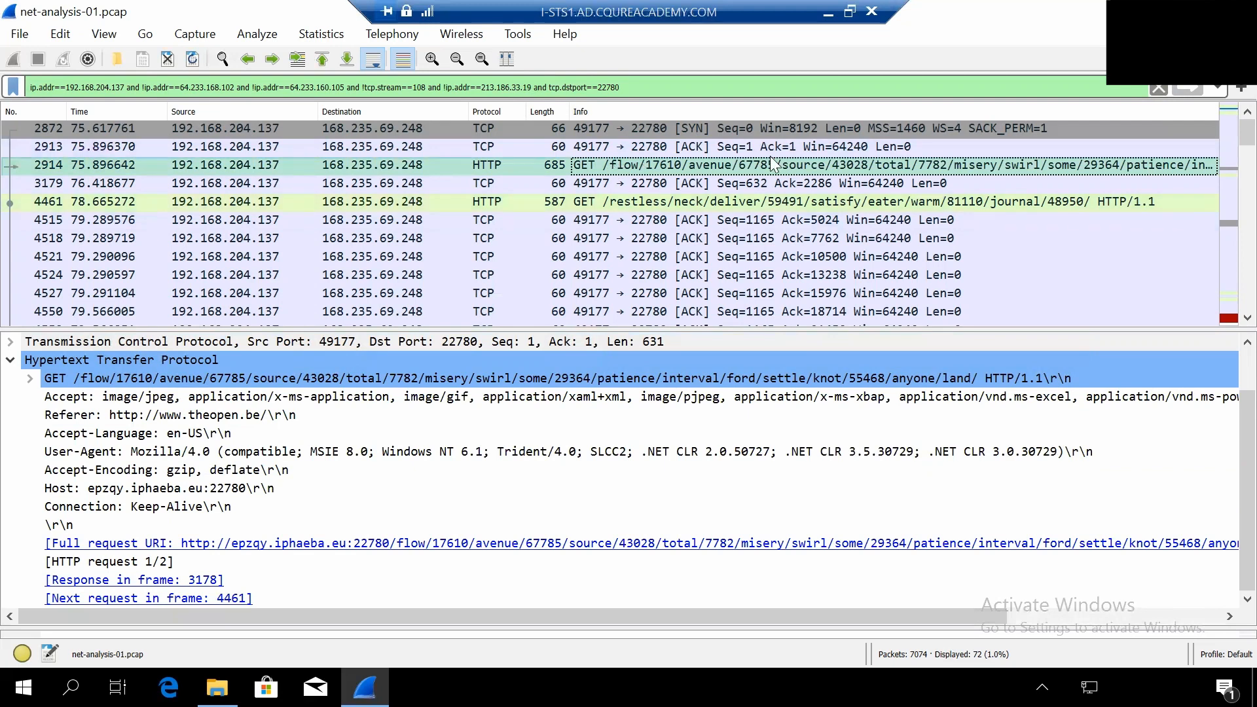
click(638, 207)
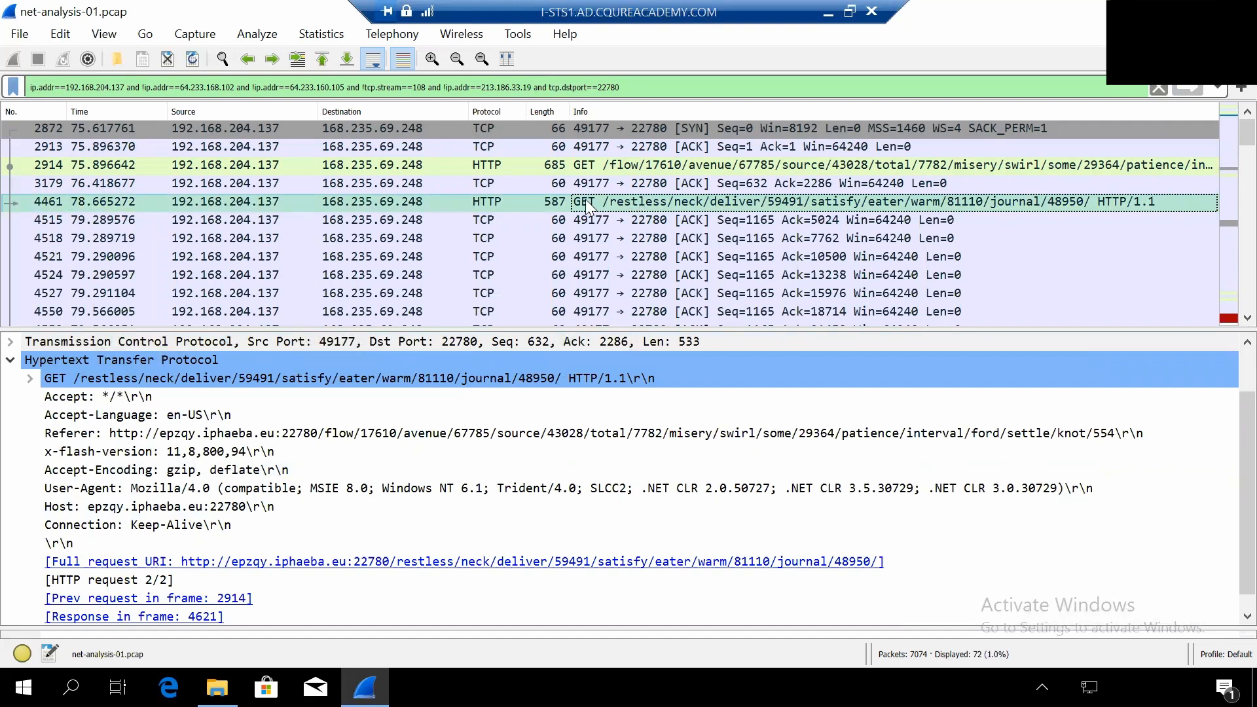
- Extend the display filter with "and http" and apply it to list only the HTTP requests to port 22780
click(653, 91)
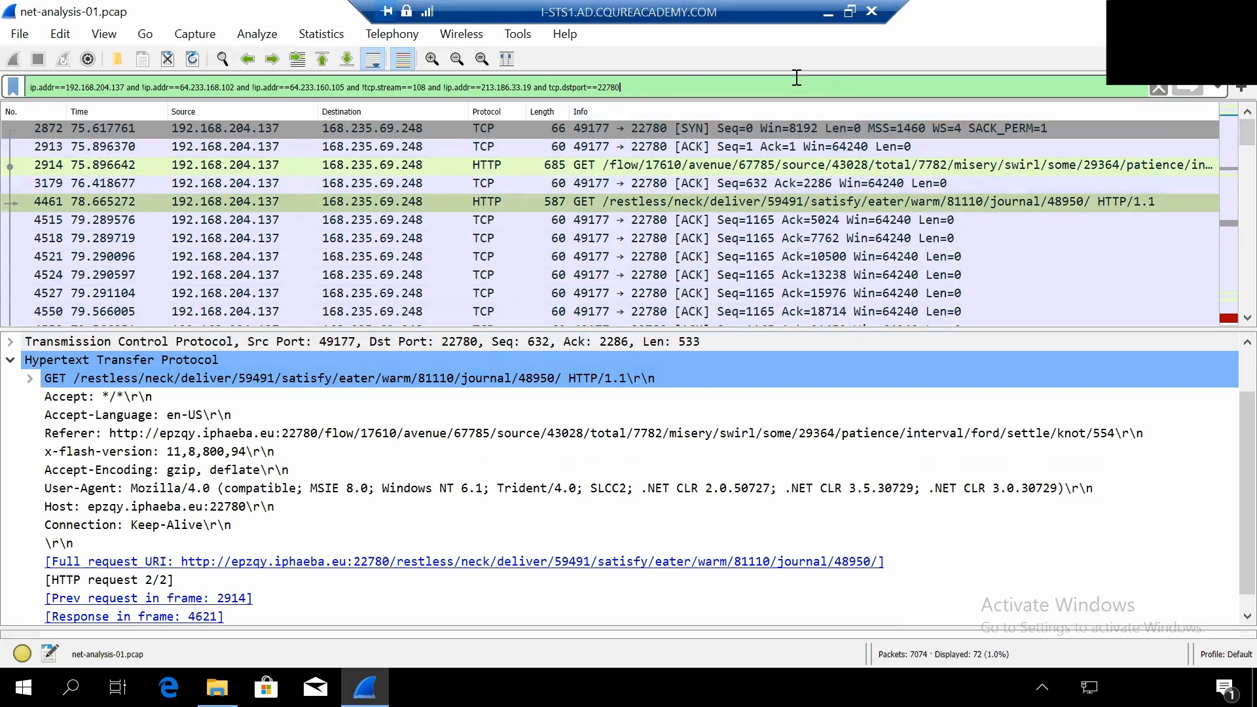
text(and )
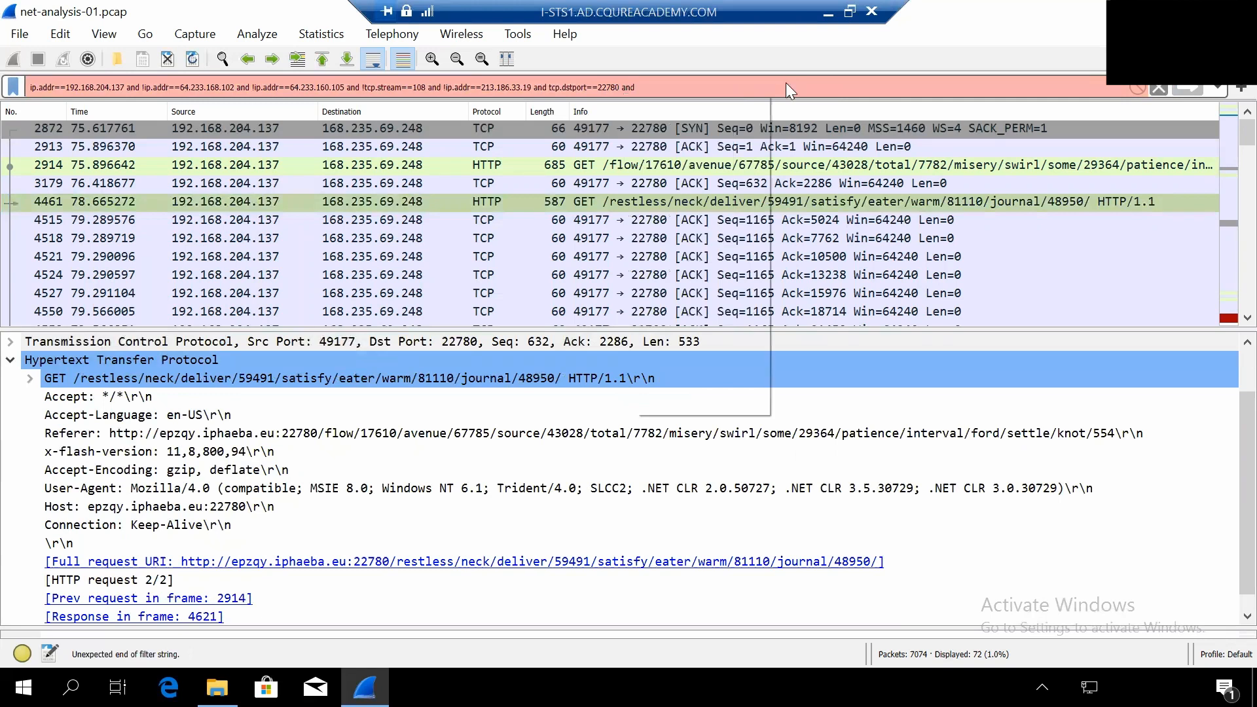
text(http)
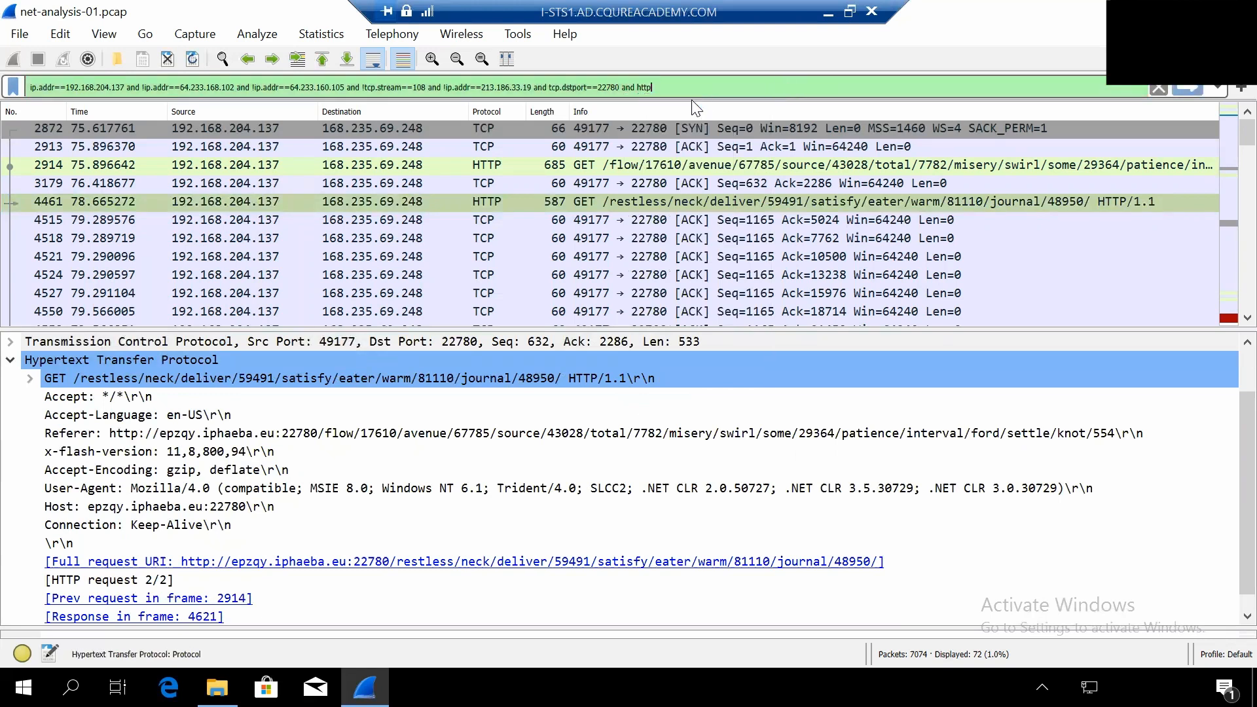
click(1189, 87)
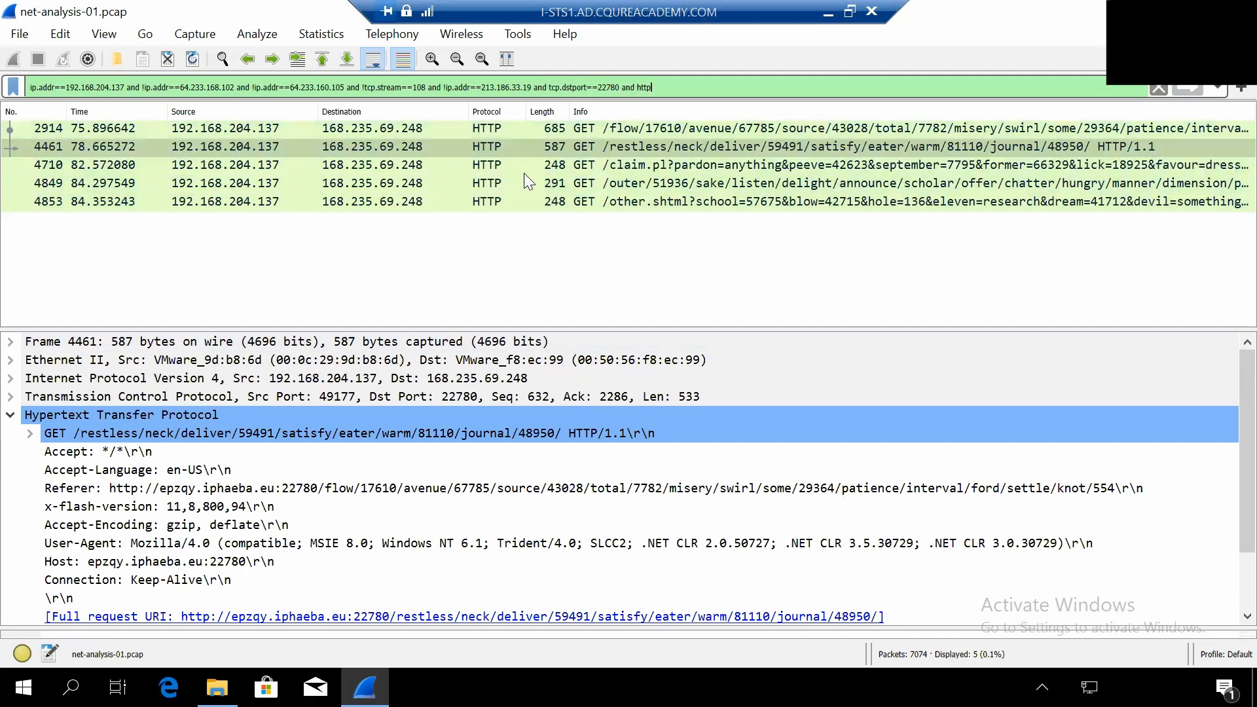
- Remove the "and http" condition from the display filter, reapply it, and look through the packets sent to port 22780
double_click(646, 88)
key(BackSpace)
key(BackSpace)
key(BackSpace)
key(BackSpace)
key(BackSpace)
key(Return)
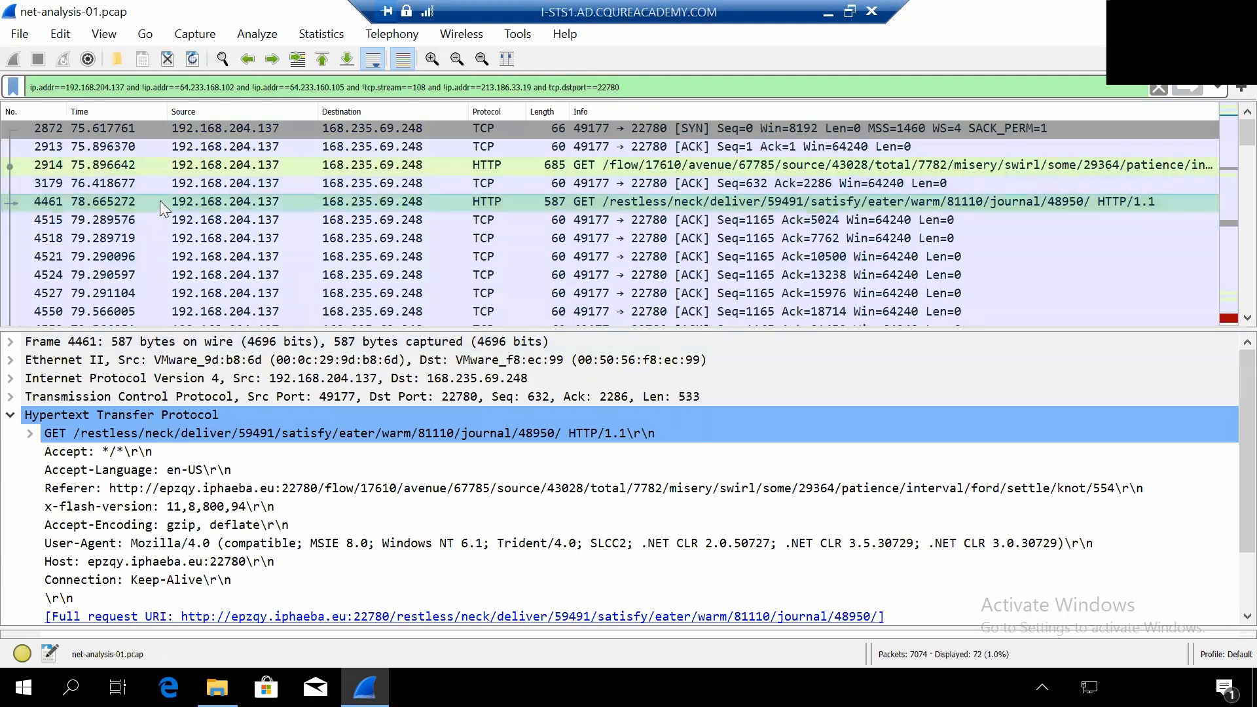
scroll(554, 265, down, 5)
scroll(549, 260, down, 6)
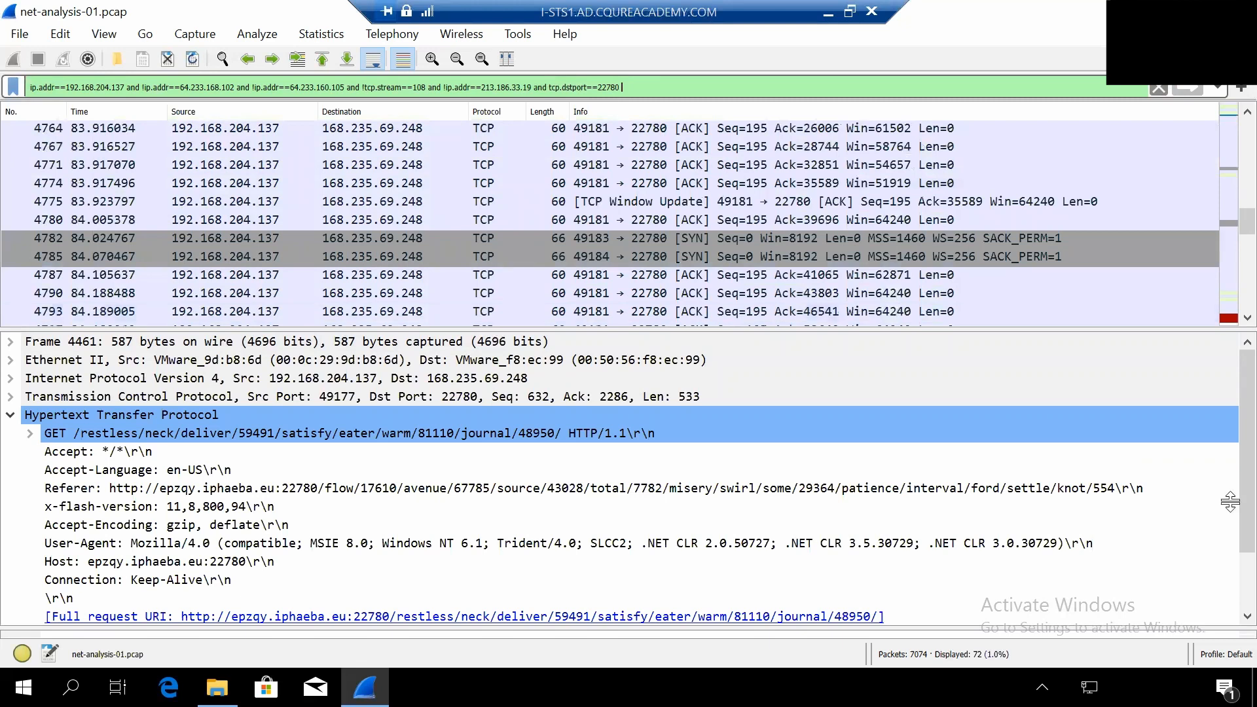
scroll(650, 242, up, 6)
scroll(604, 124, up, 4)
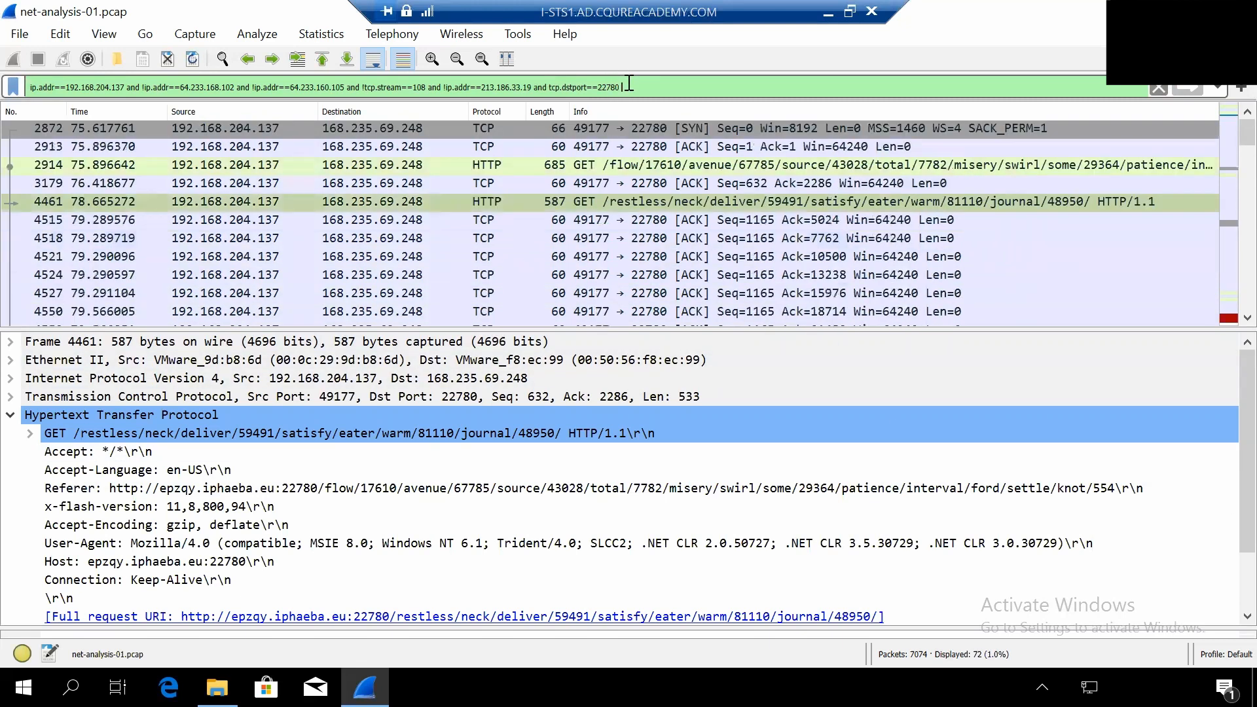
- Remove the "and tcp.dstport==22780" condition from the display filter and reapply it
drag(625, 87, 541, 88)
key(BackSpace)
key(Return)
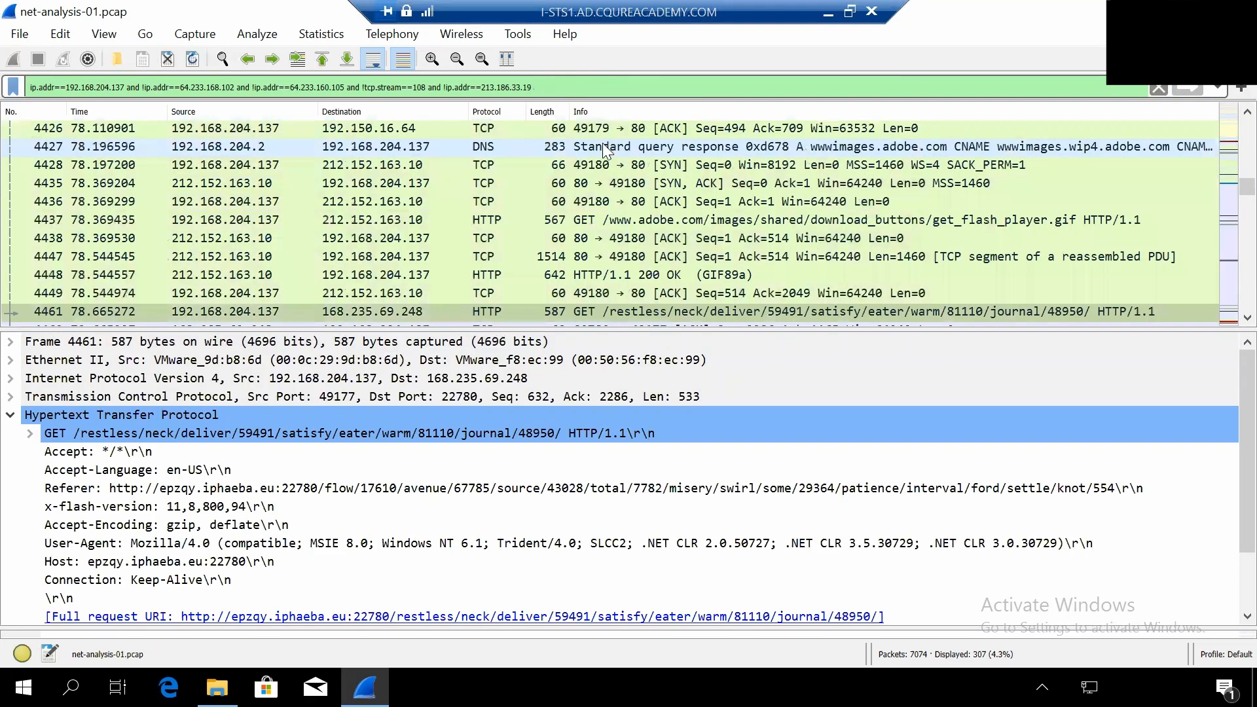
- Select the HTTP/1.1 200 OK response from 168.235.69.248, packet 3178, and examine the swfobject script in its text/html data
scroll(1218, 201, up, 1)
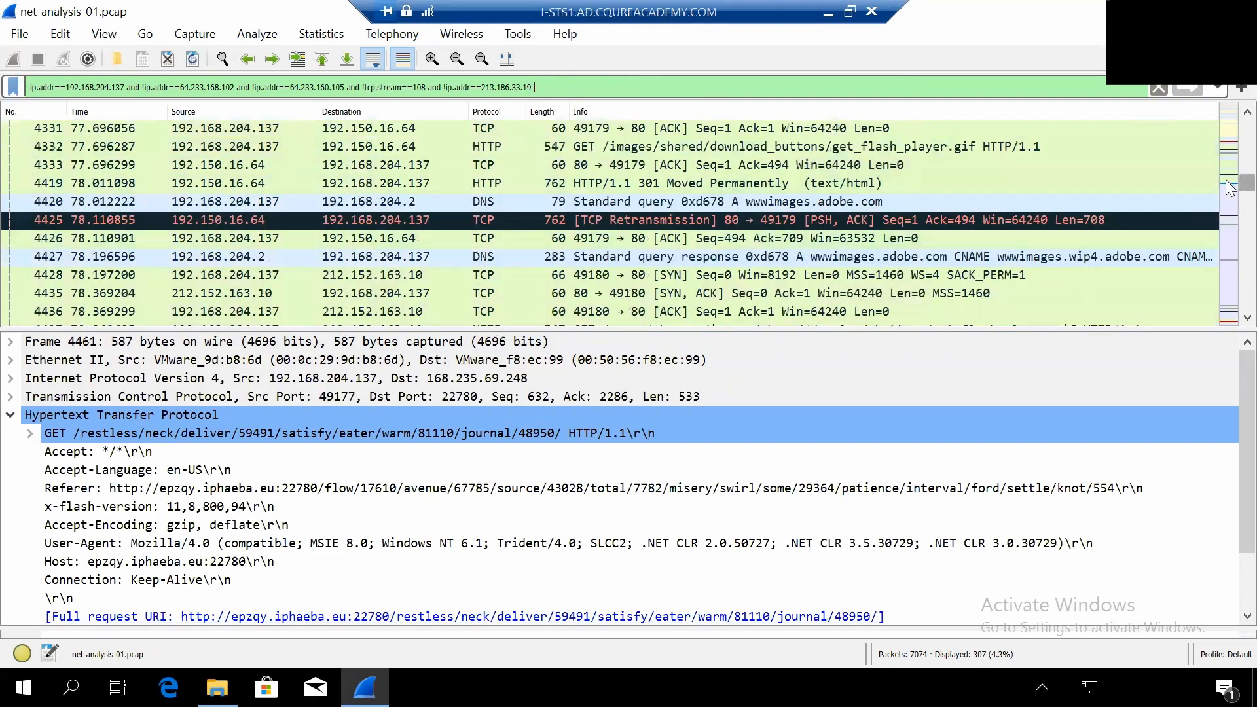
scroll(550, 216, up, 7)
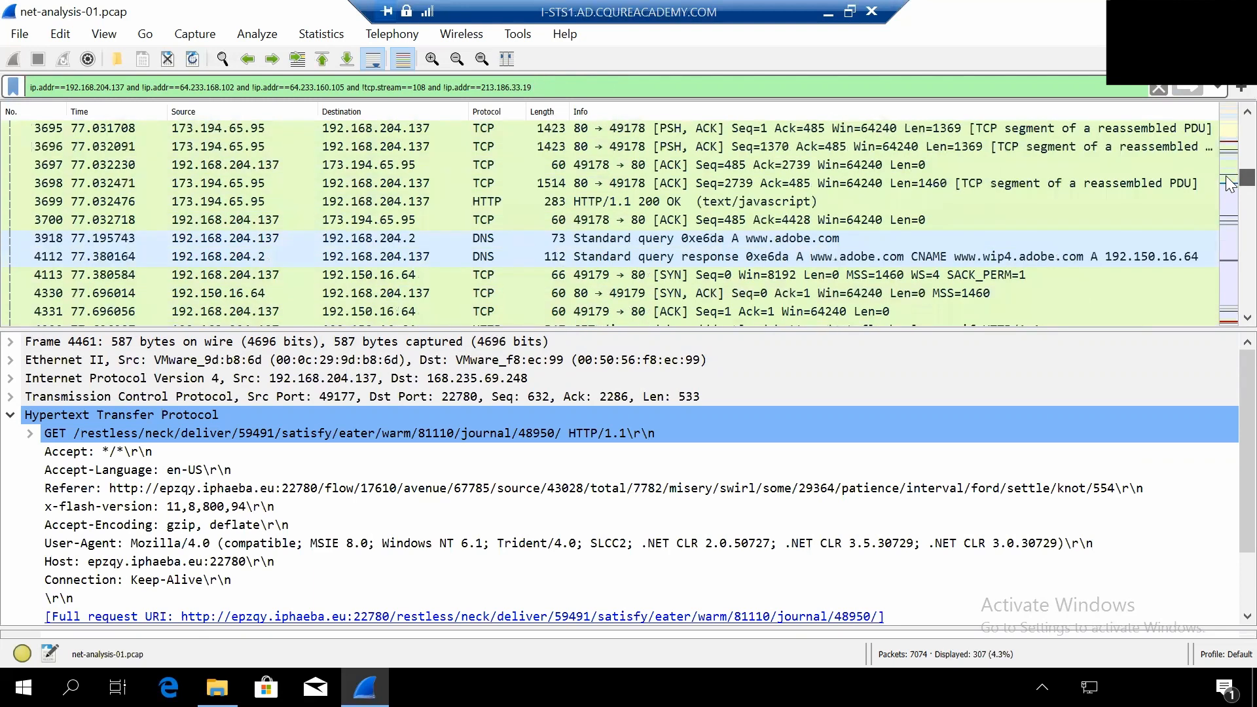
scroll(458, 237, up, 1)
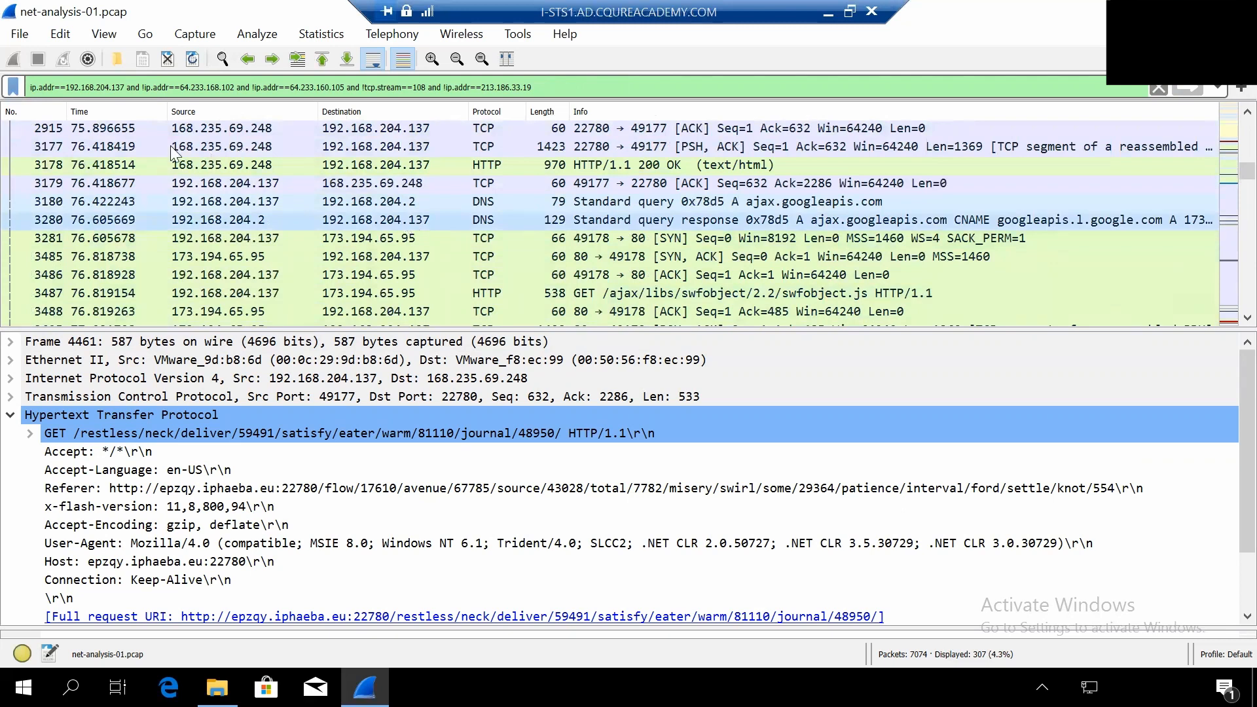
click(42, 165)
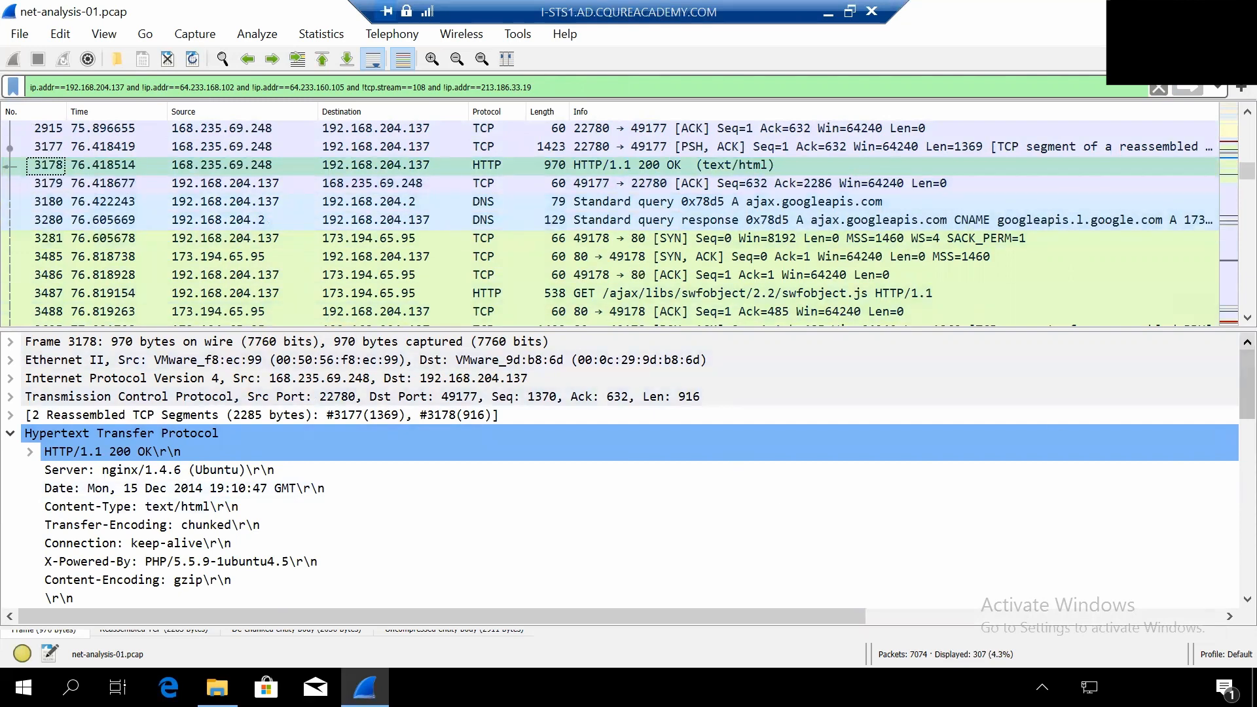
scroll(468, 520, down, 5)
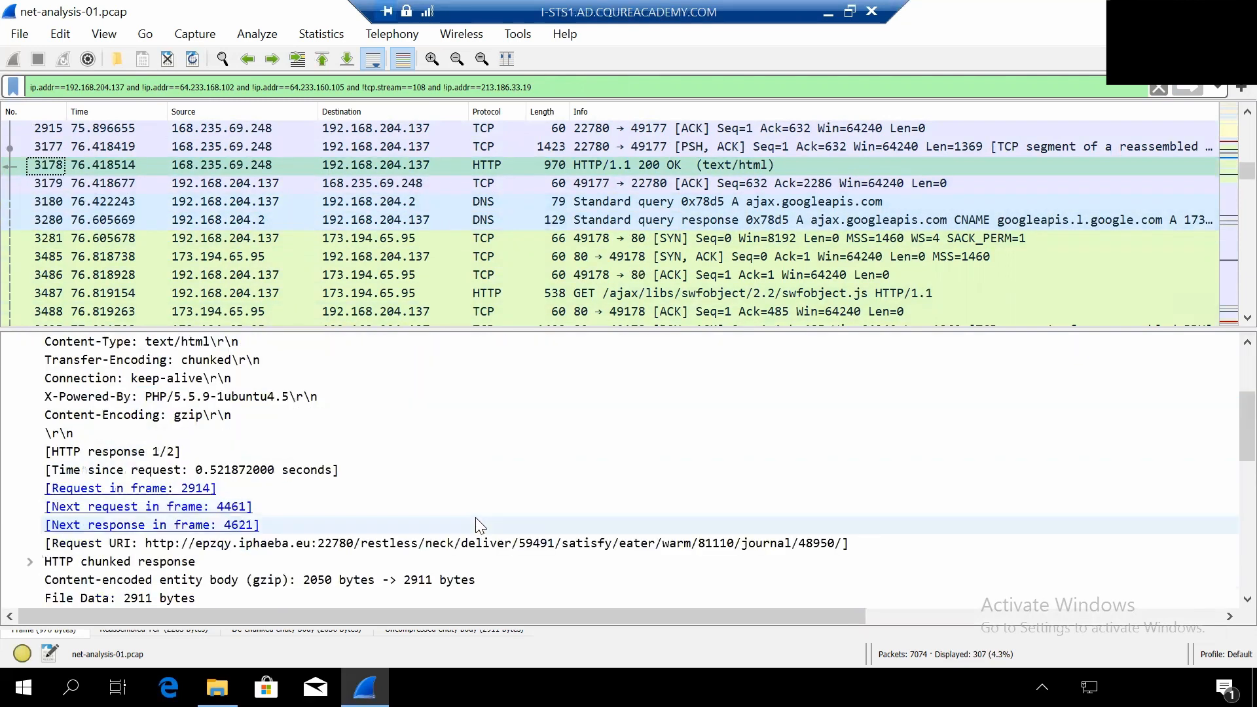
scroll(478, 524, down, 2)
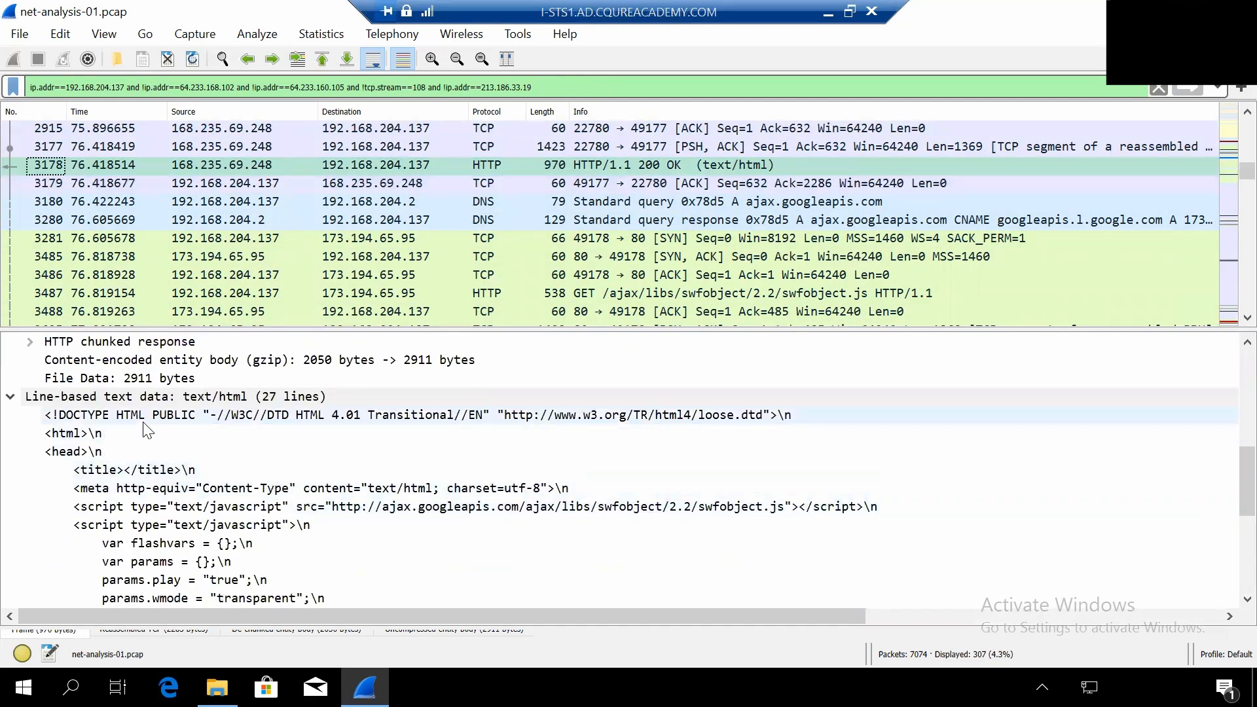
scroll(147, 430, down, 1)
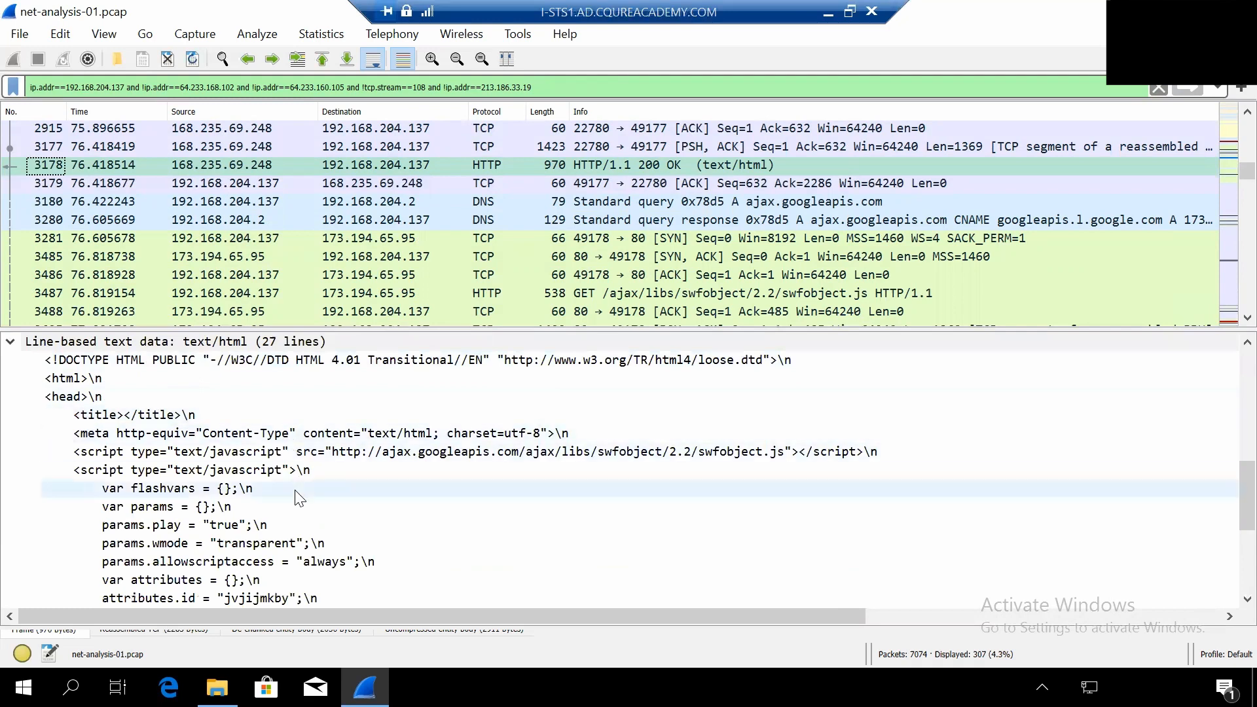
scroll(293, 500, down, 3)
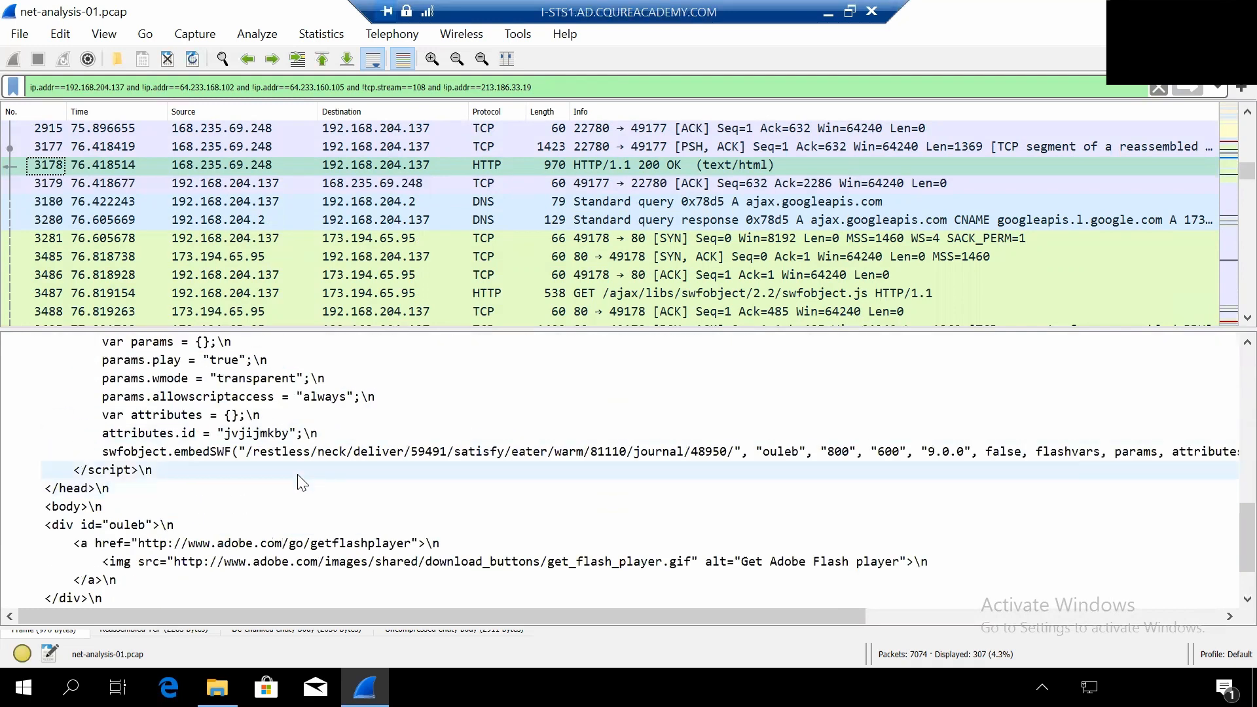
- Examine the embedSWF call, the Adobe Flash player link and the full base64 GIF line in packet 3178's HTML
scroll(298, 475, up, 1)
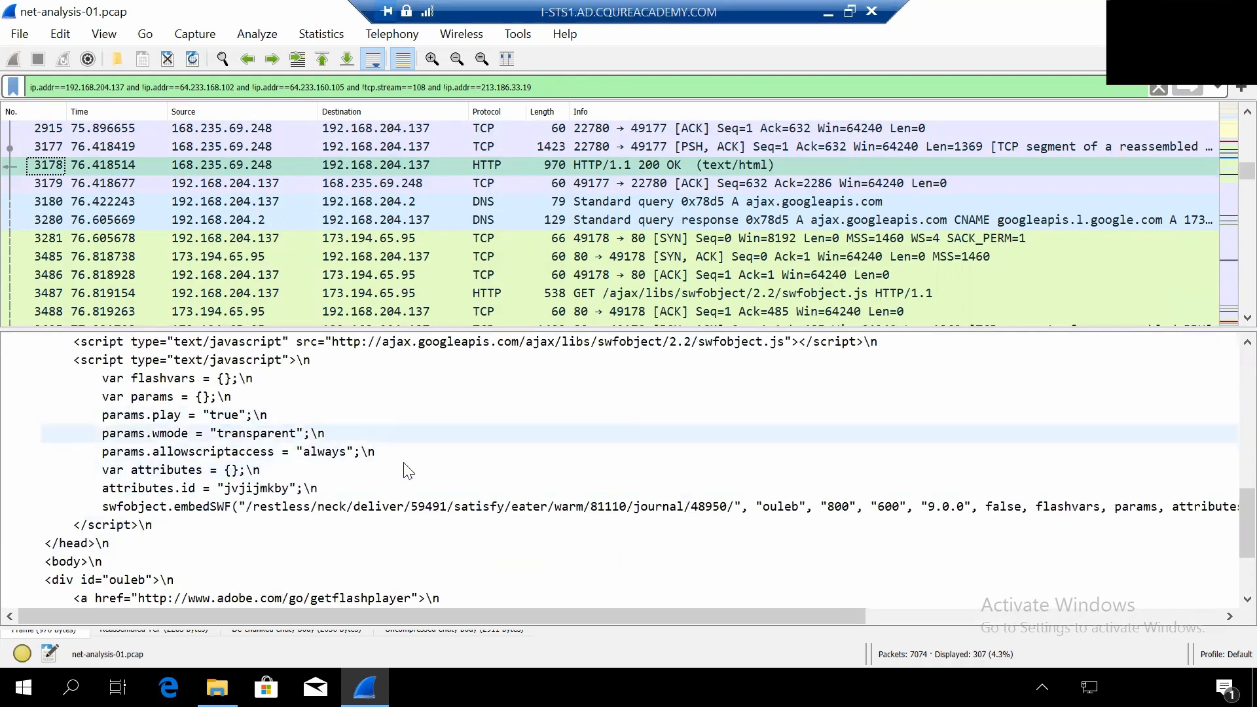
scroll(406, 470, down, 1)
scroll(410, 470, down, 1)
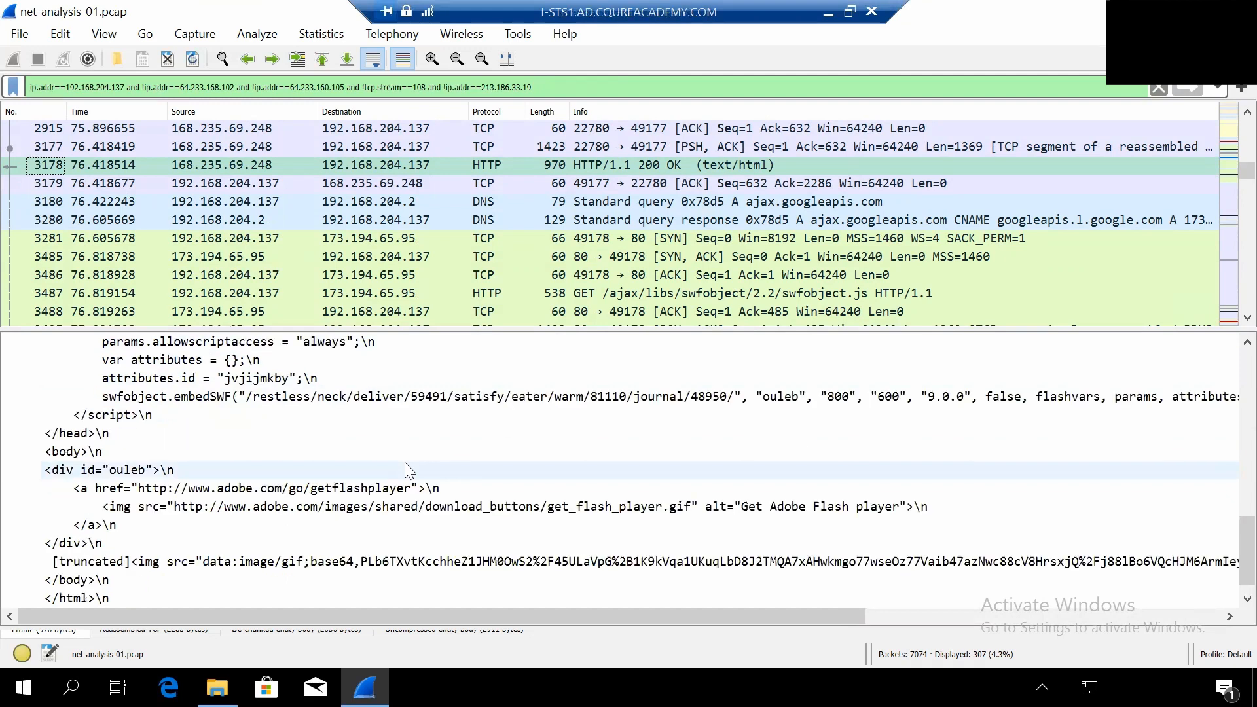
scroll(401, 462, down, 1)
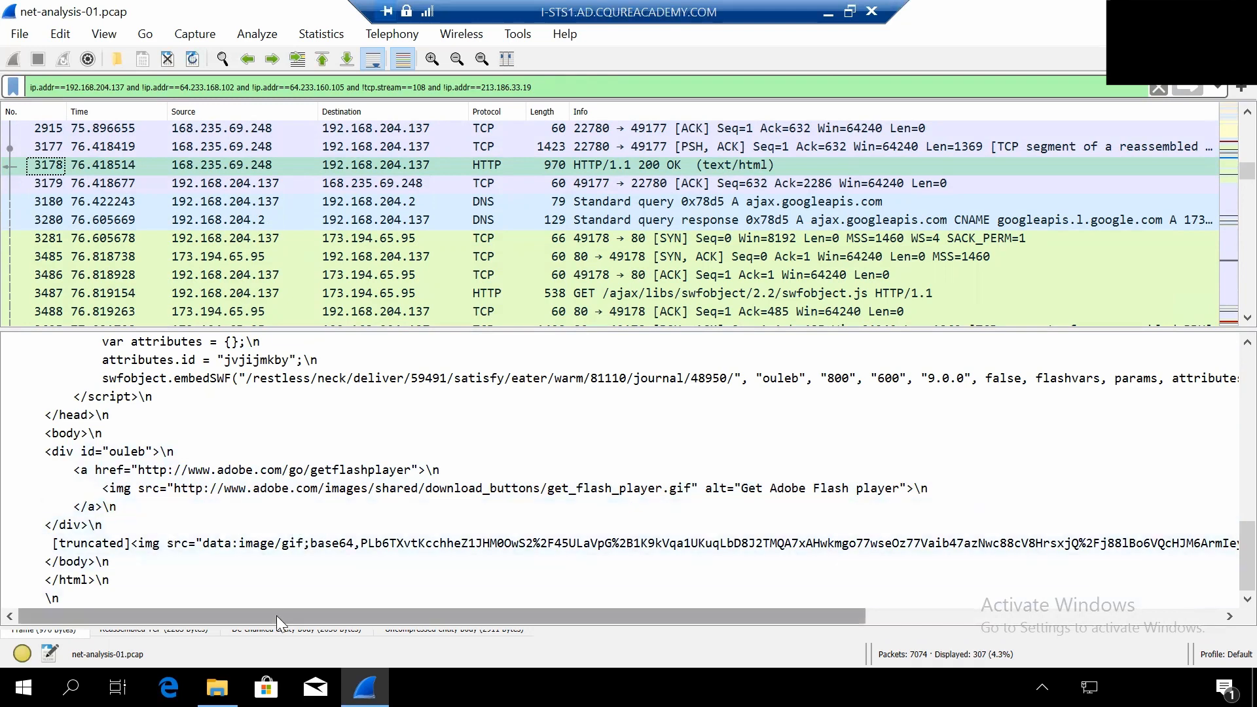
drag(294, 613, 844, 632)
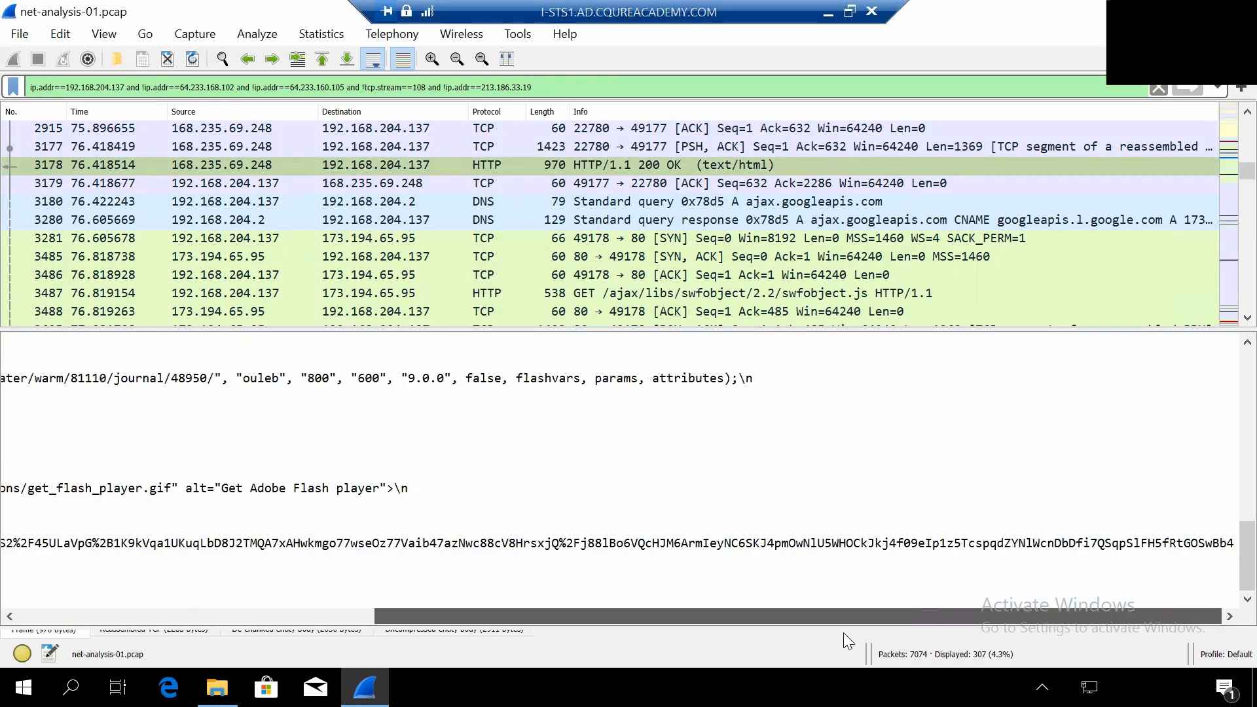
drag(697, 636, 205, 584)
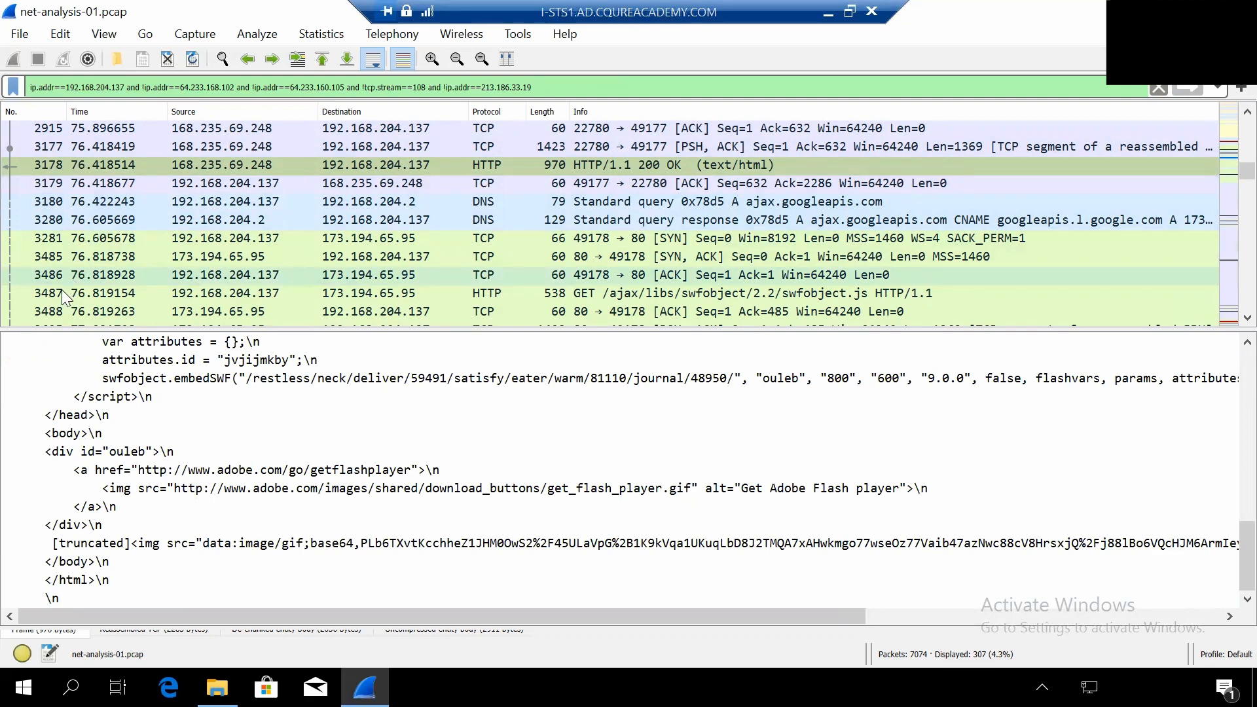
- Select the GET /ajax/libs/swfobject/2.2/swfobject.js request, packet 3487, and examine its referer and host
click(581, 300)
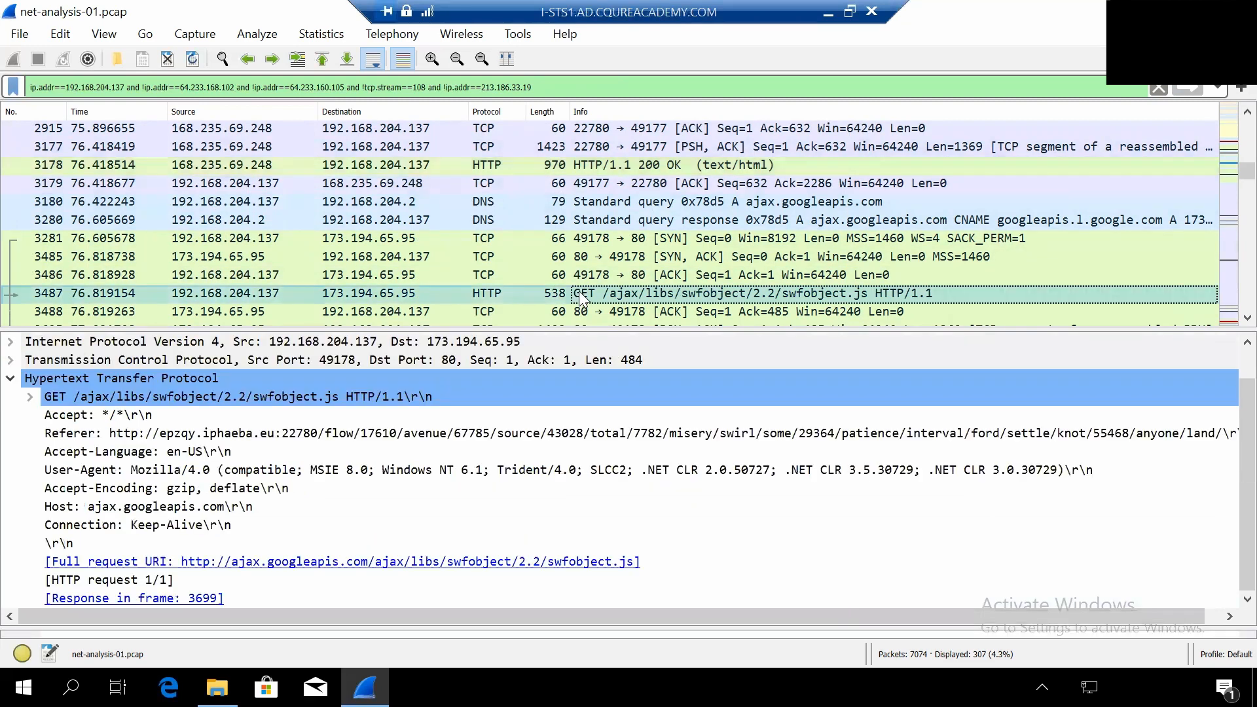
scroll(629, 269, down, 1)
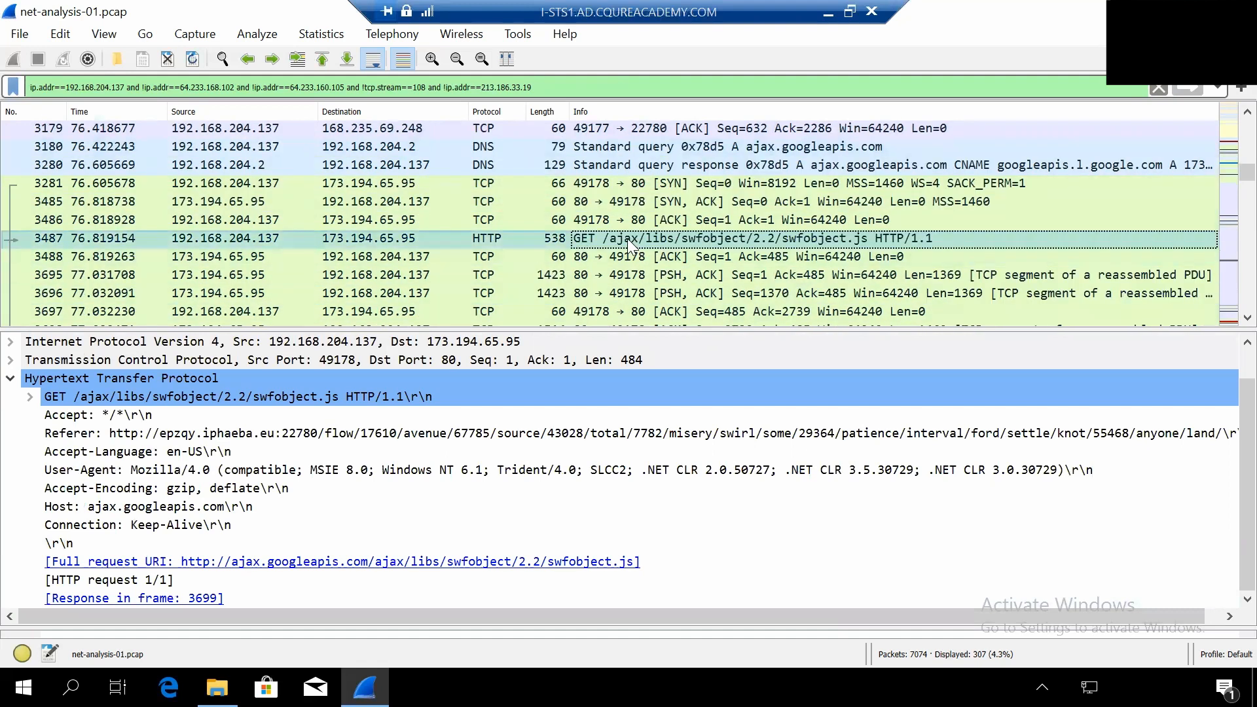
- Select the GET /images/shared/download_buttons/get_flash_player.gif request, packet 4332, and examine its referer and host
scroll(472, 465, up, 1)
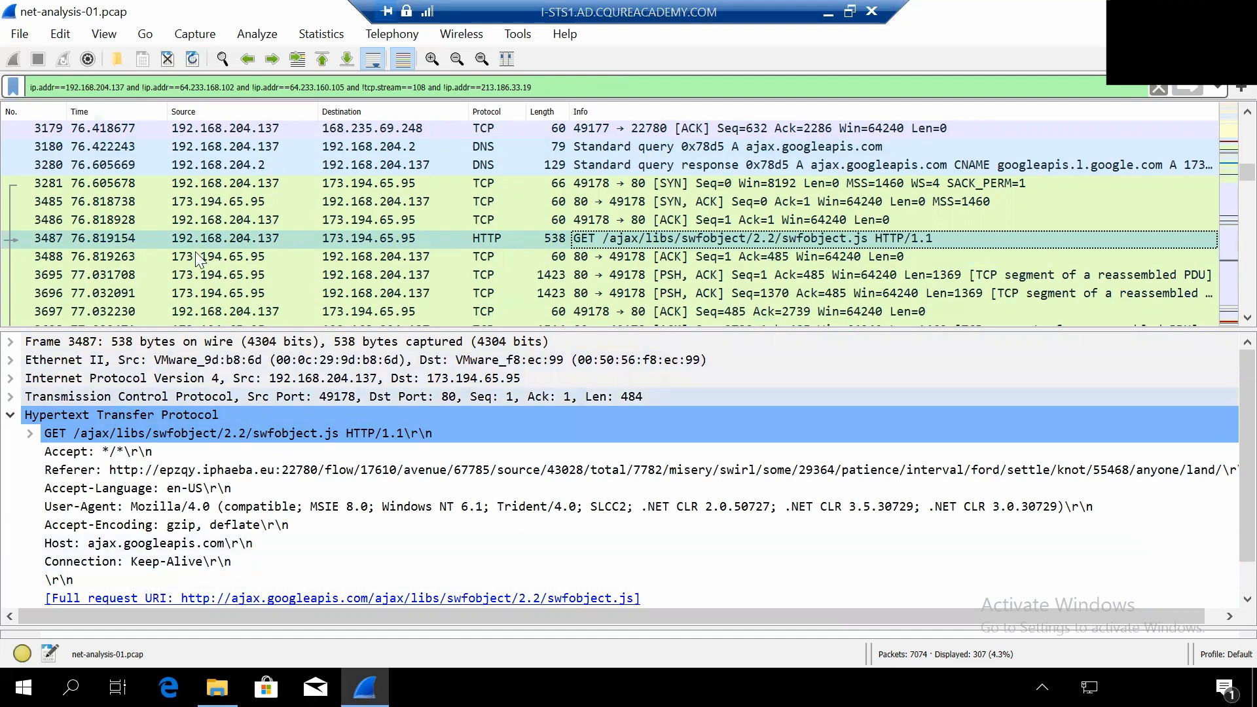
scroll(197, 258, down, 1)
scroll(196, 257, down, 1)
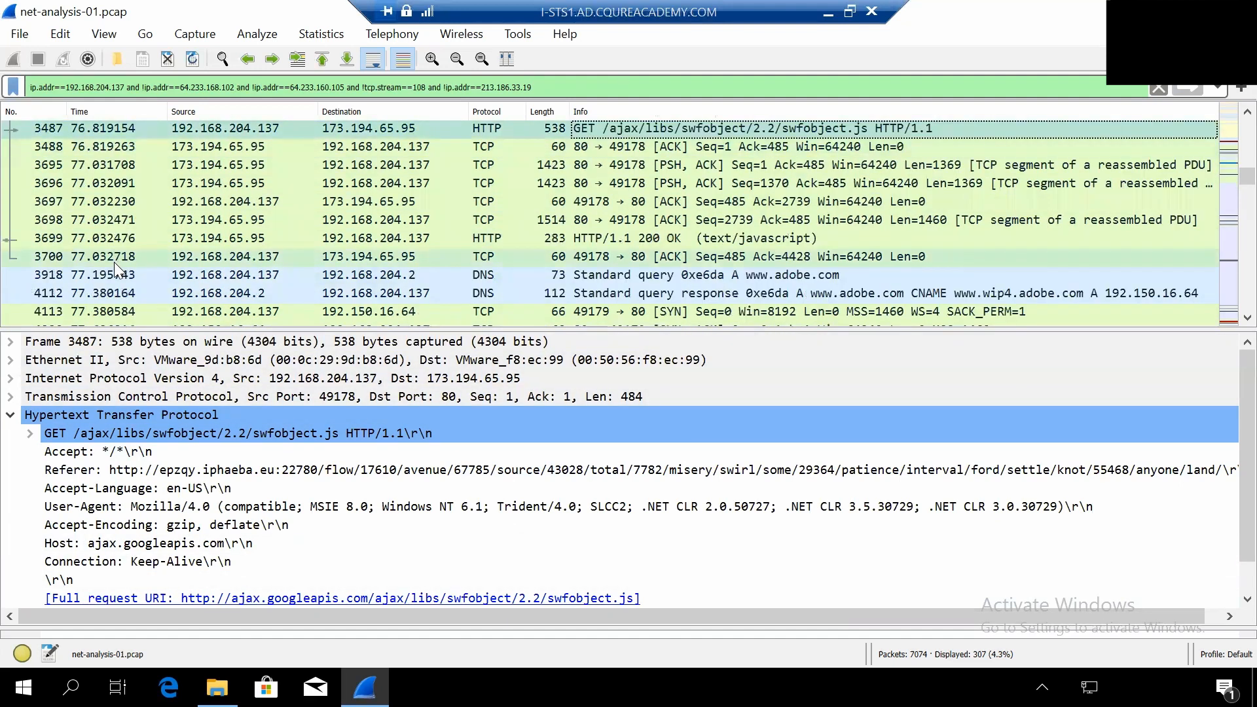
scroll(114, 269, down, 1)
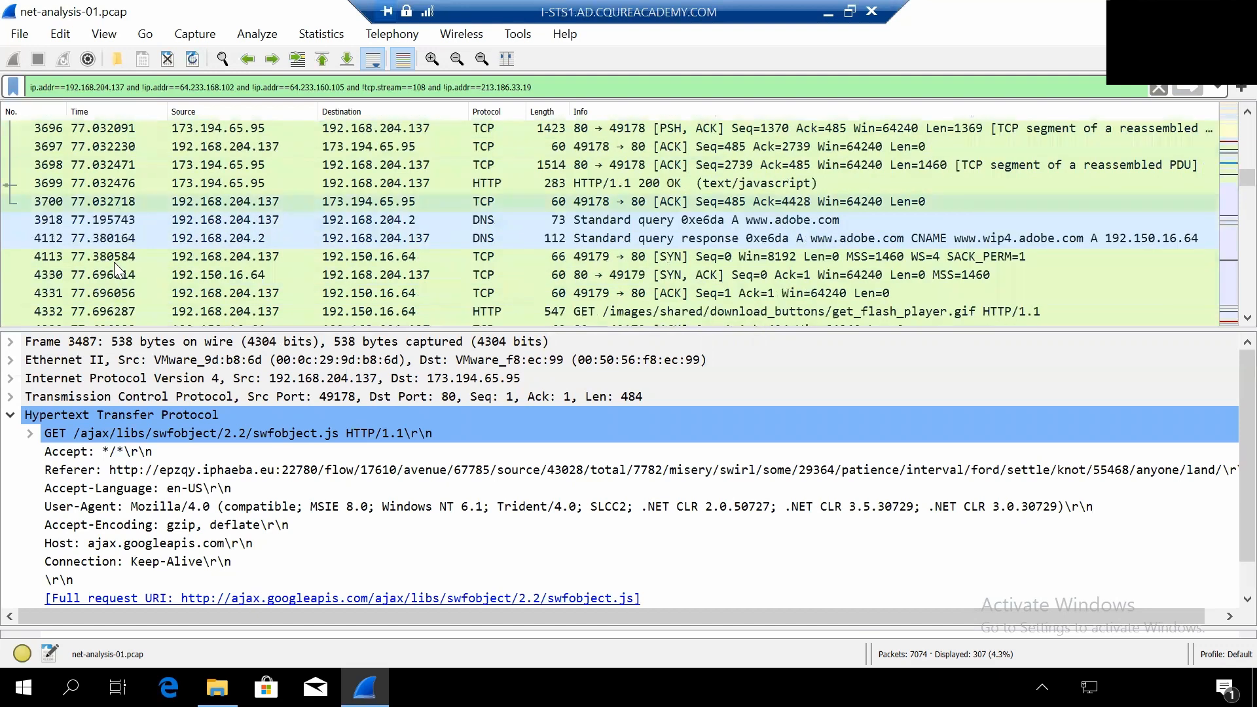
click(62, 311)
- Select the GET /restless/neck/deliver request to 168.235.69.248, packet 4461, and examine its HTTP headers, including referer and x-flash-version
scroll(490, 258, down, 1)
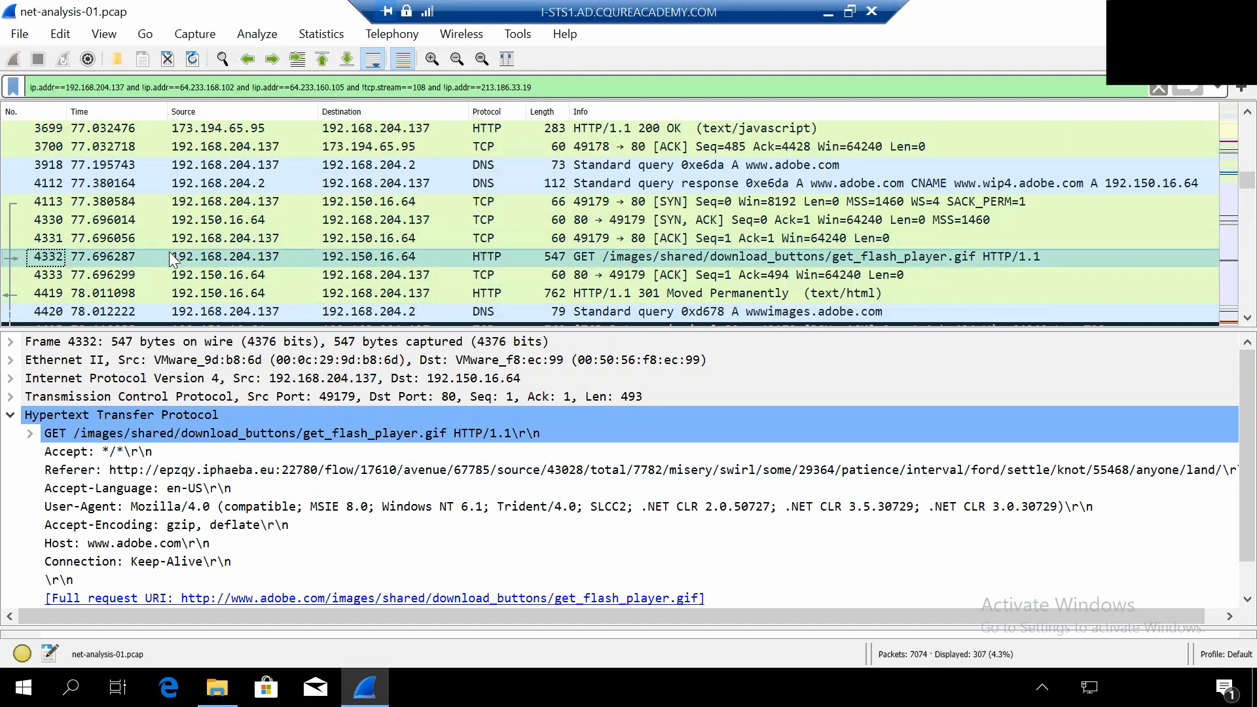
scroll(172, 258, down, 1)
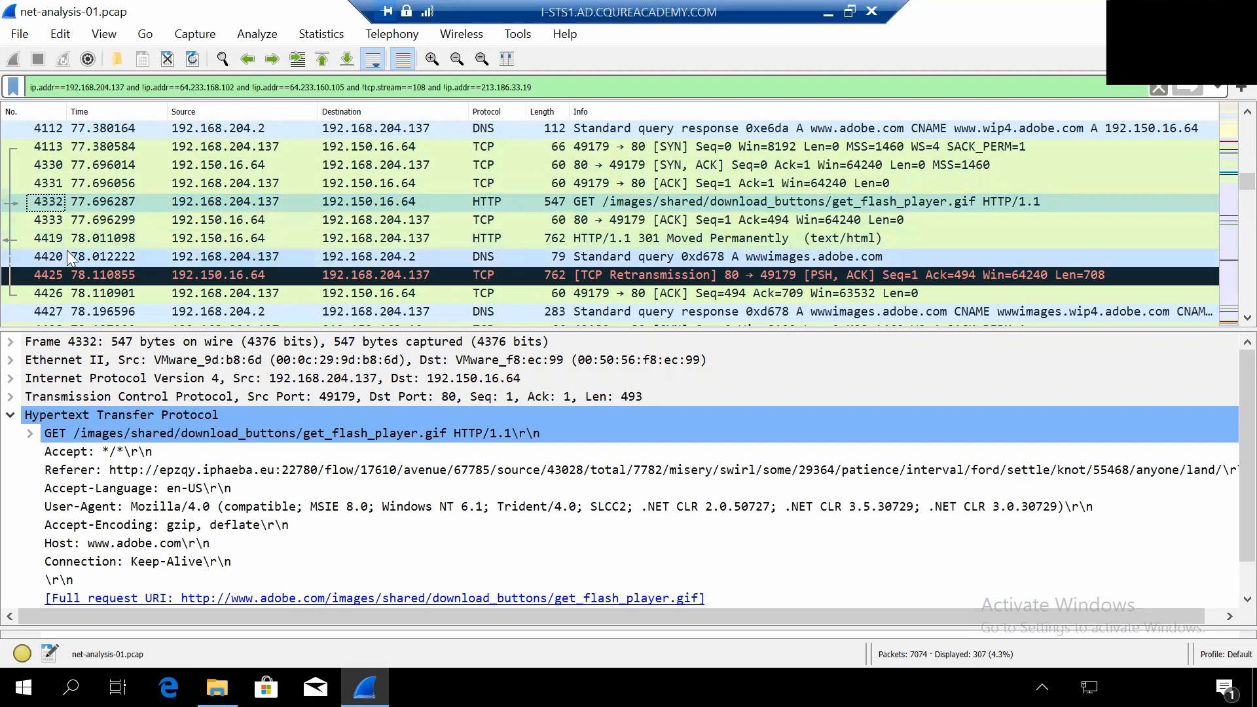
scroll(71, 258, down, 5)
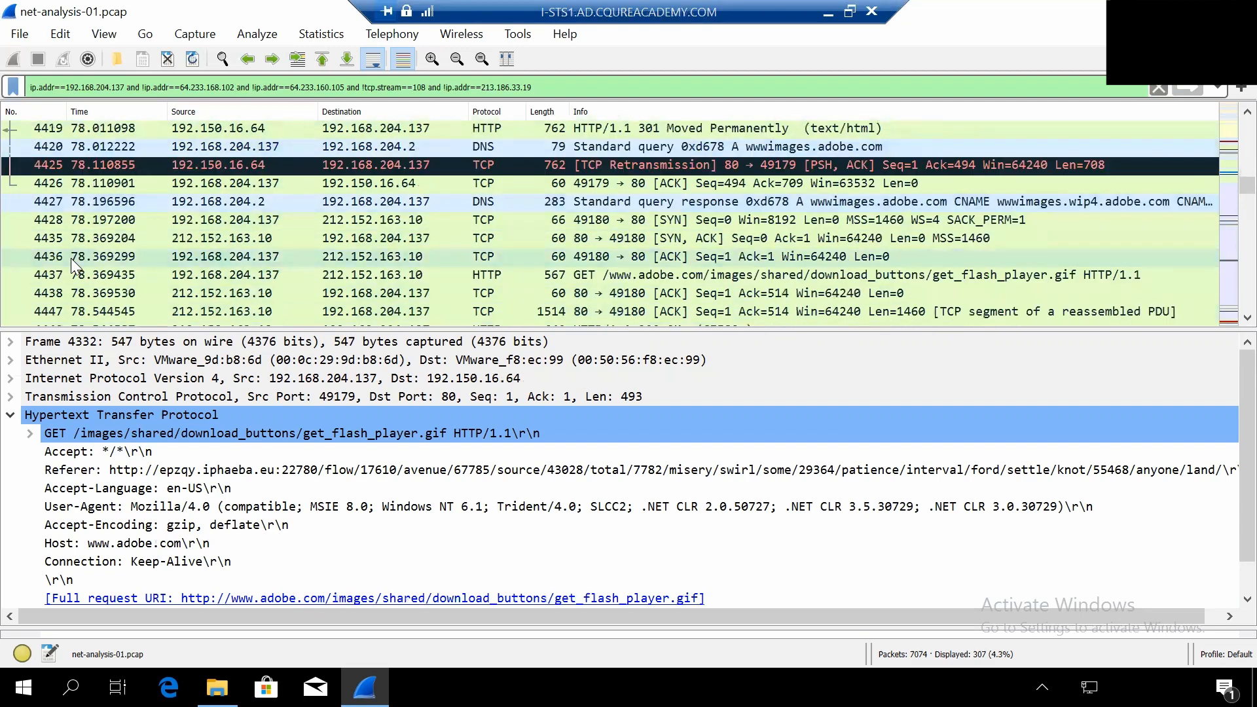
click(77, 258)
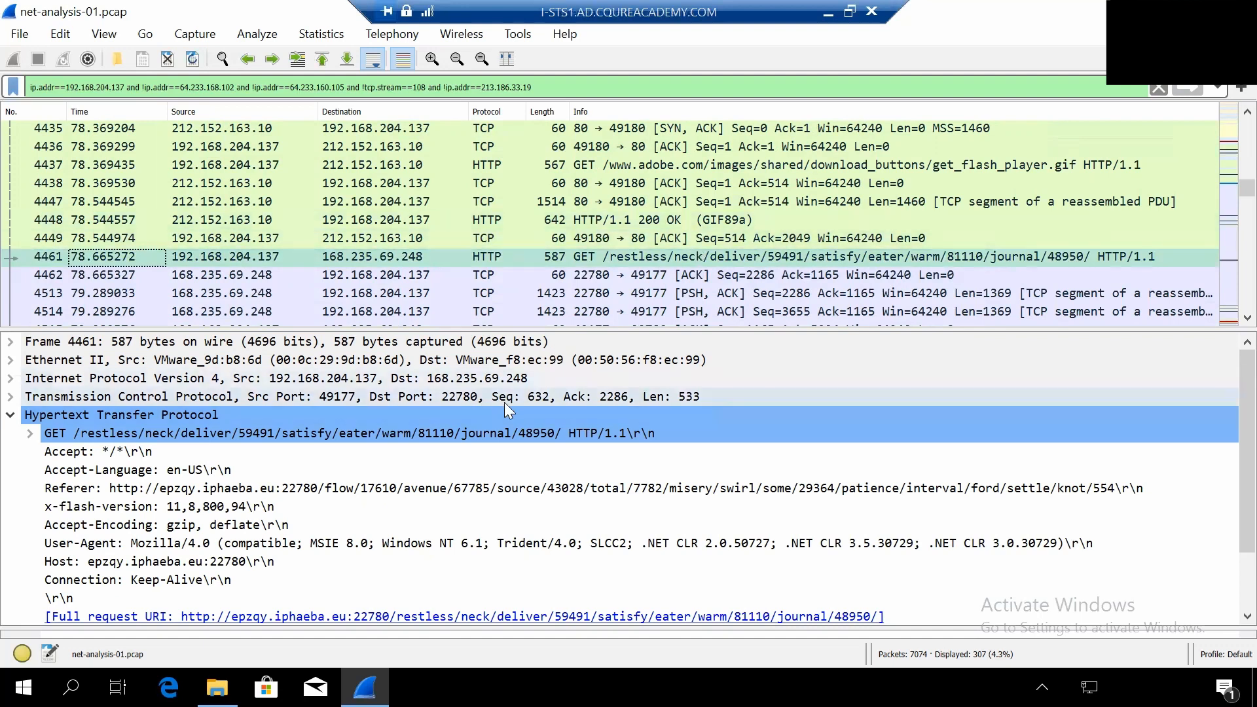
scroll(361, 521, down, 2)
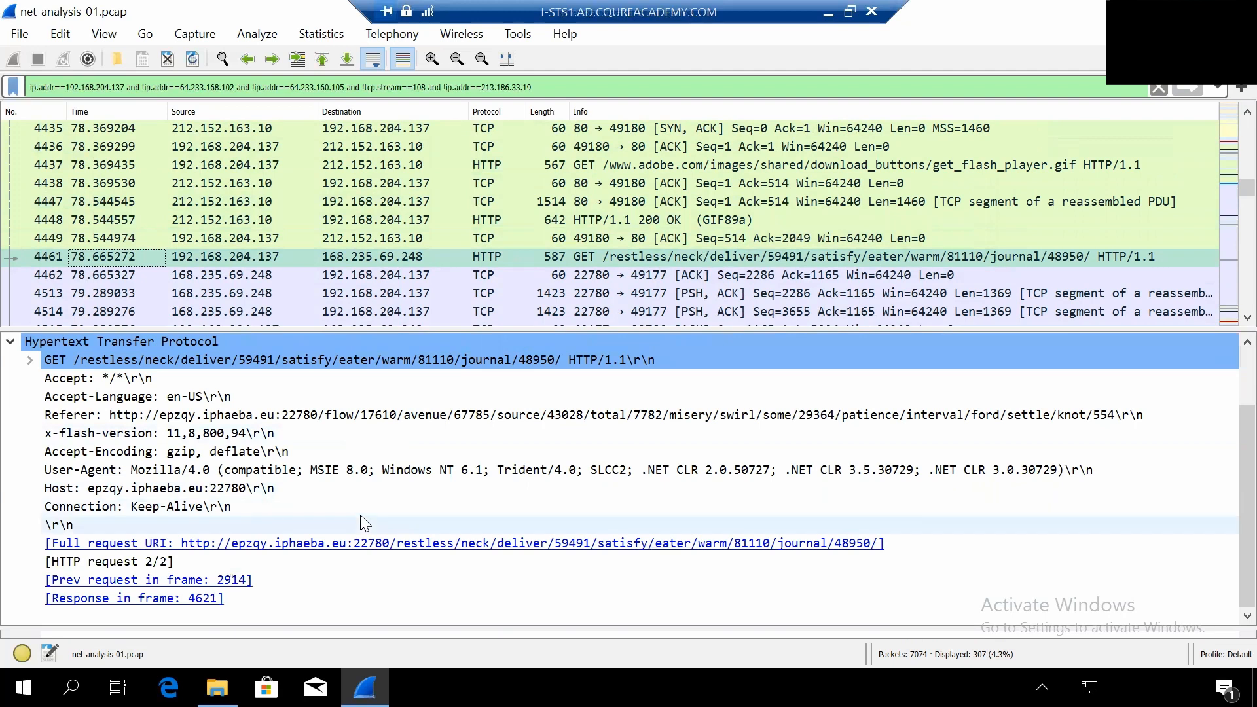
scroll(373, 521, up, 2)
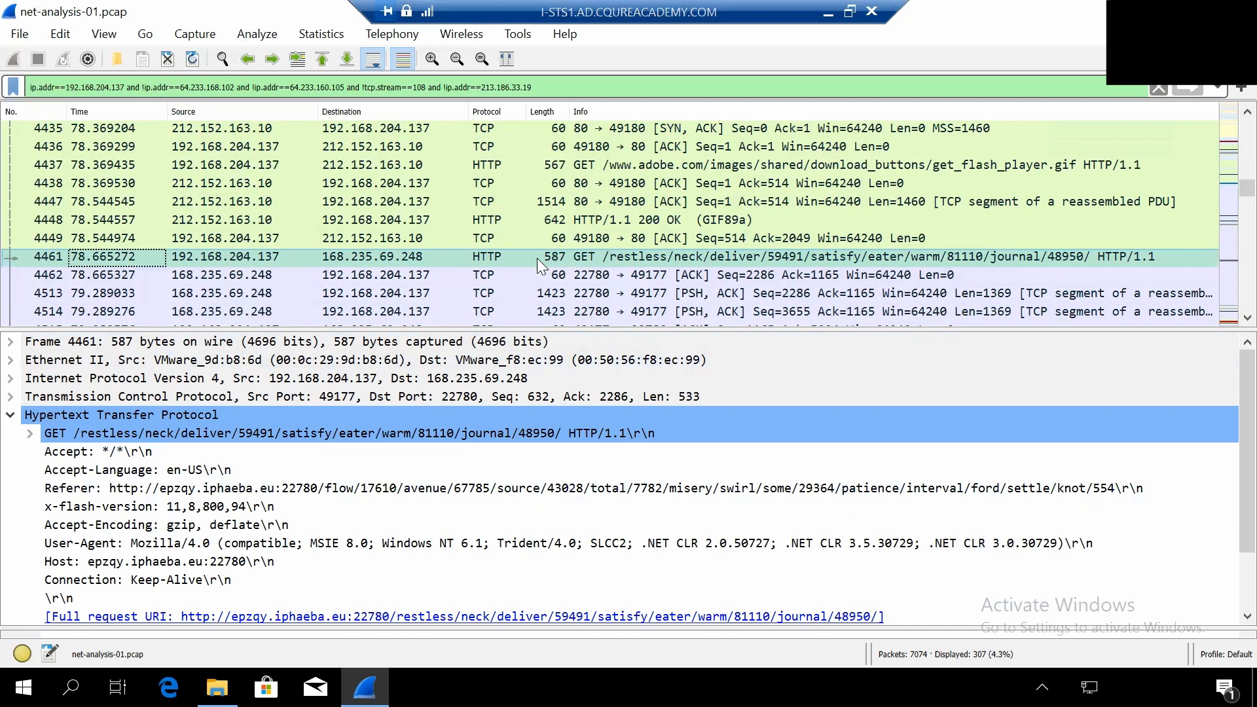
scroll(379, 547, down, 1)
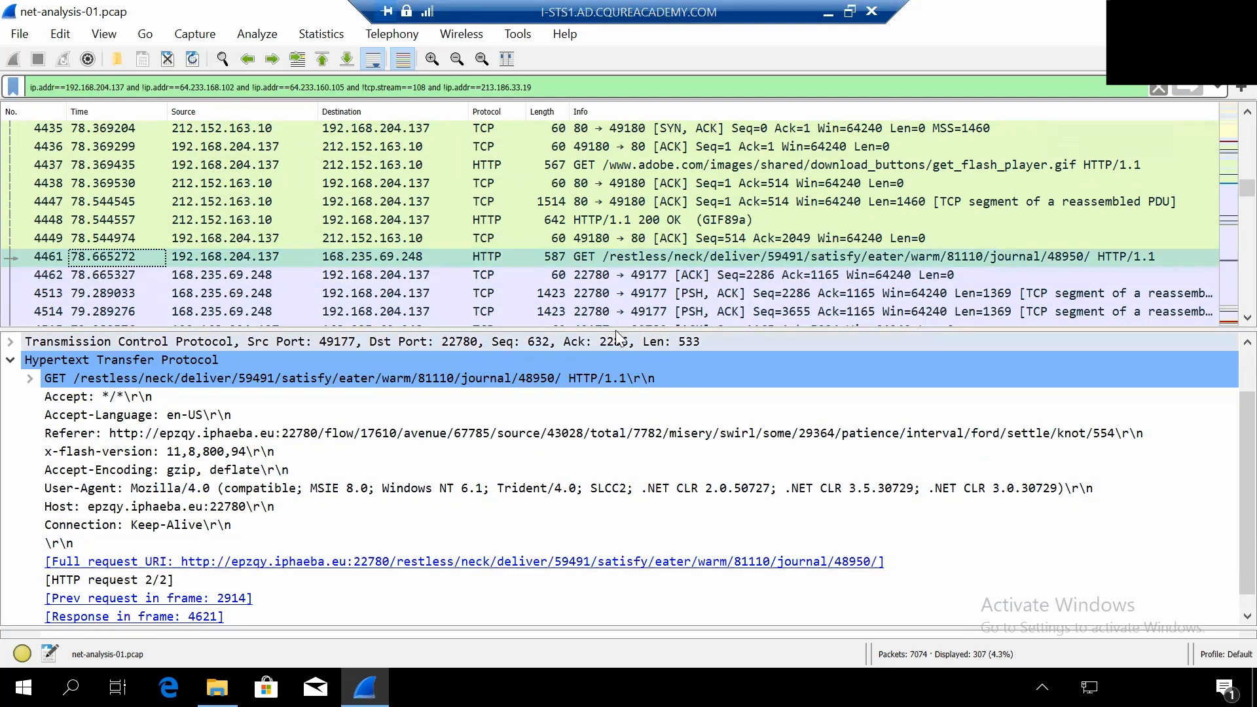
- Follow the TCP stream of the GET /restless/neck/deliver request, packet 4461
right_click(635, 259)
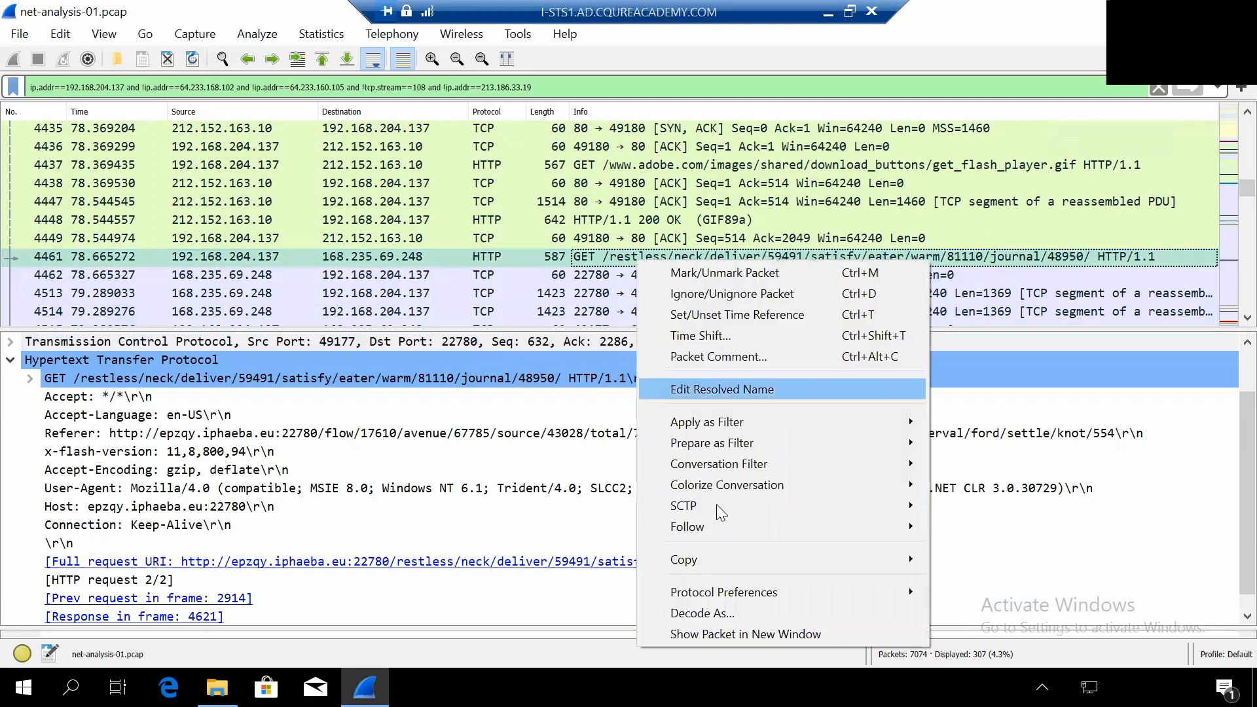
mouse_move(777, 527)
click(998, 531)
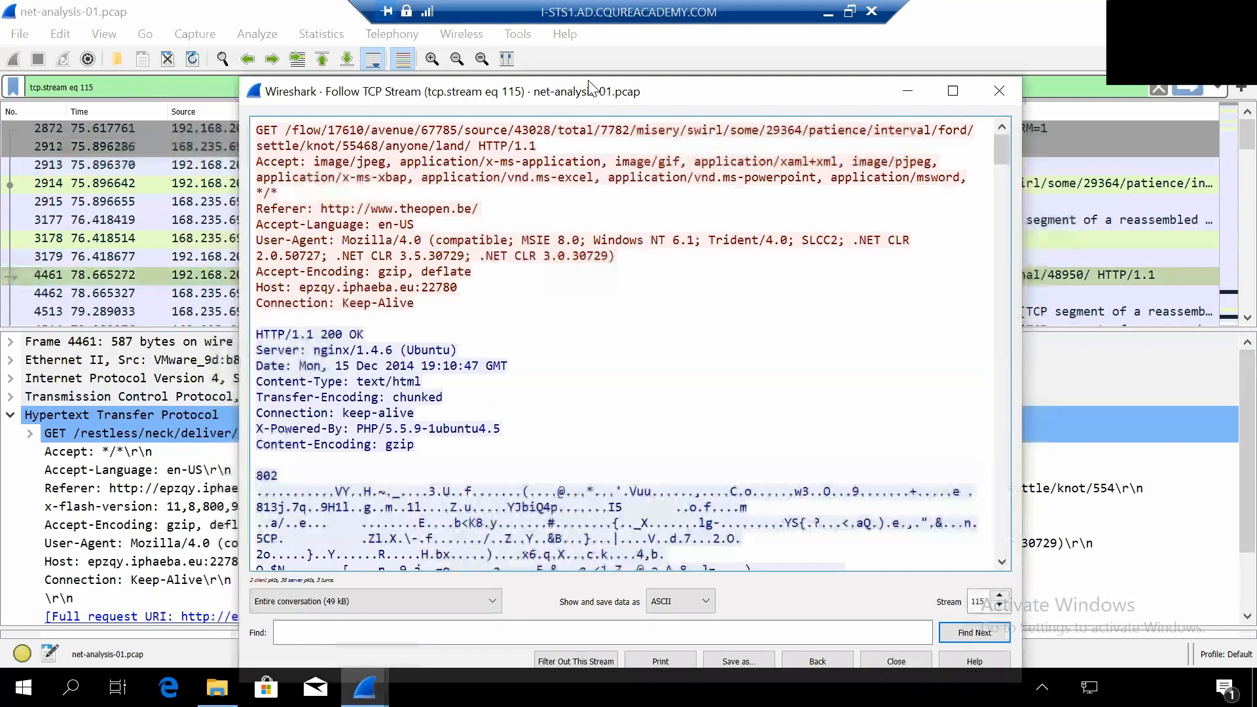
drag(609, 91, 556, 70)
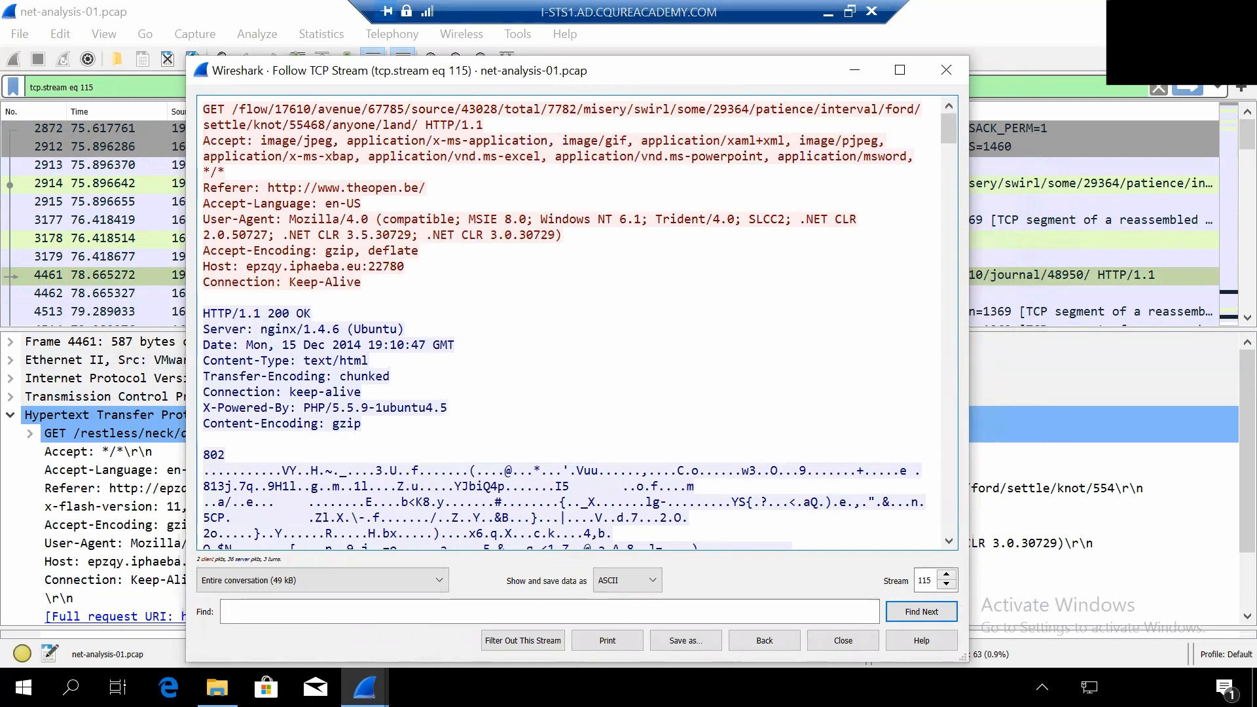
- Examine the HTTP/1.1 200 OK response headers and gzip-encoded body in the followed stream, and close the stream window
scroll(649, 331, down, 1)
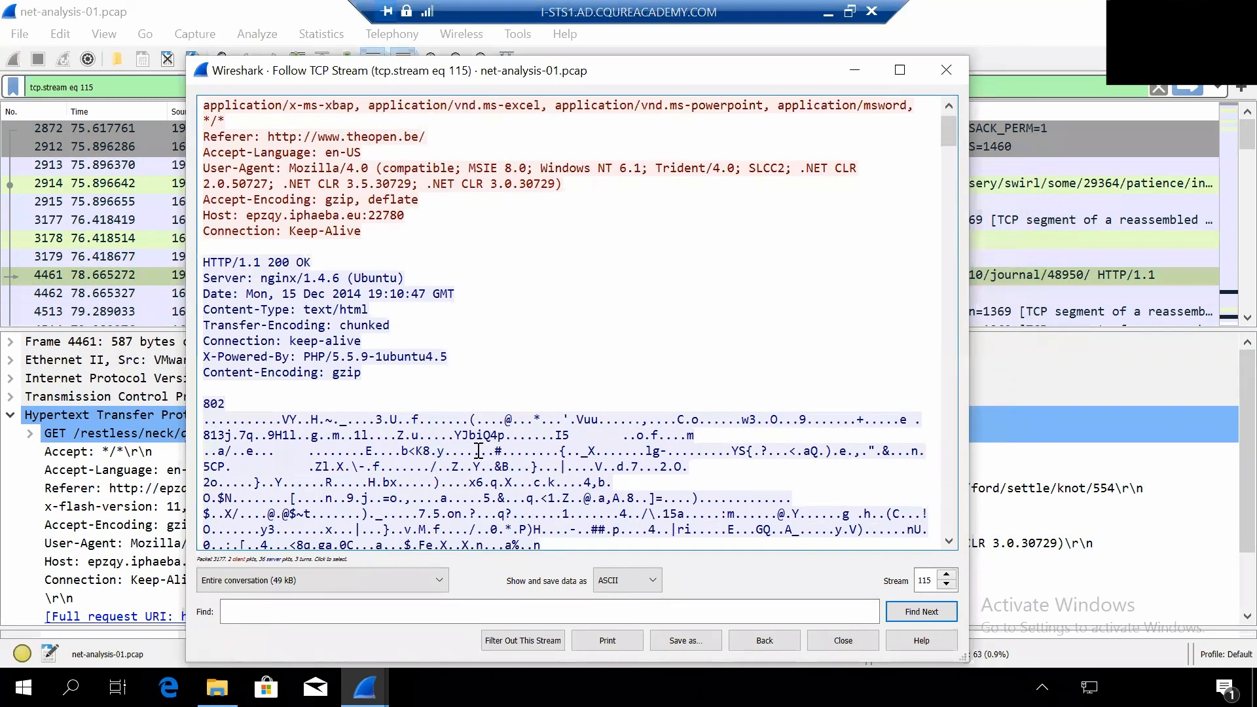
scroll(478, 451, down, 1)
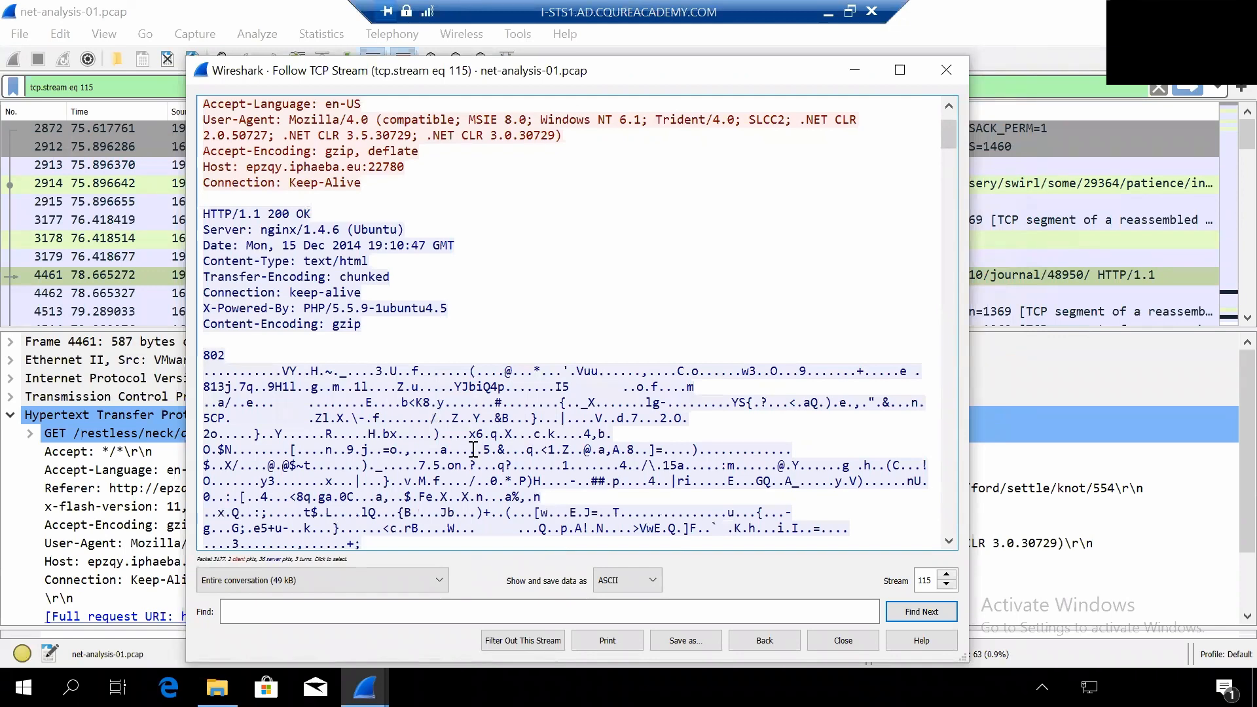
scroll(474, 451, down, 1)
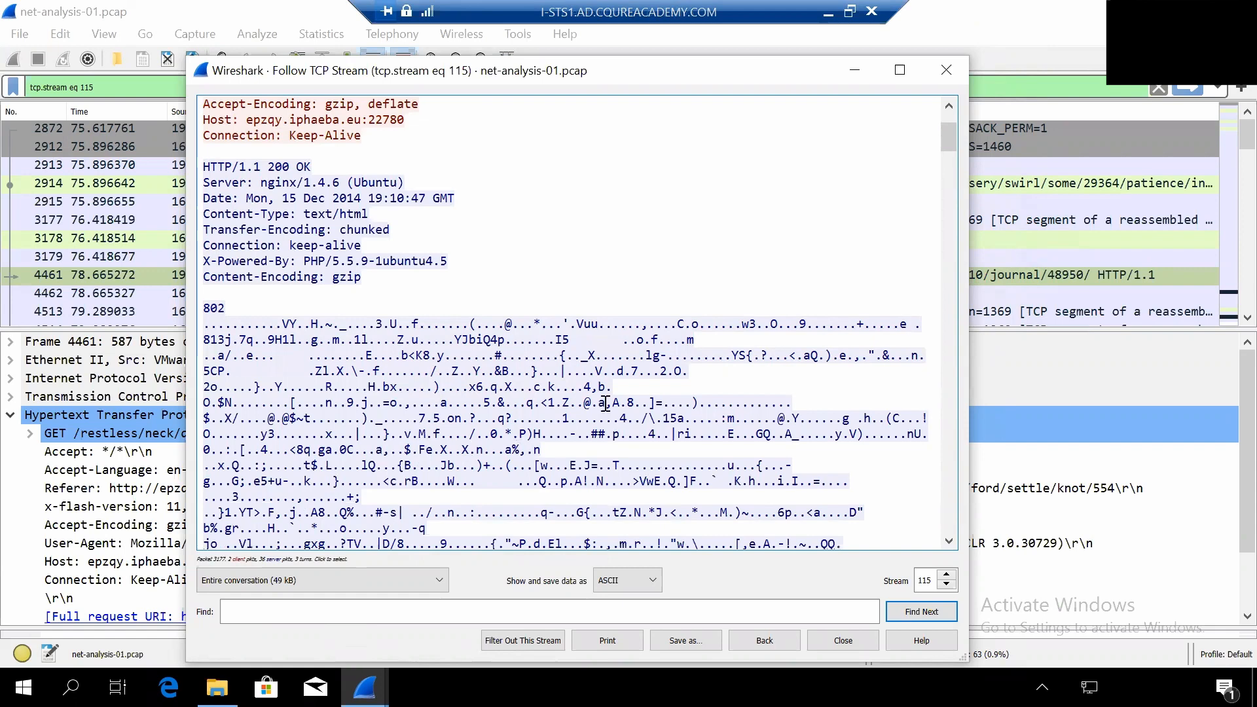
drag(664, 59, 672, 46)
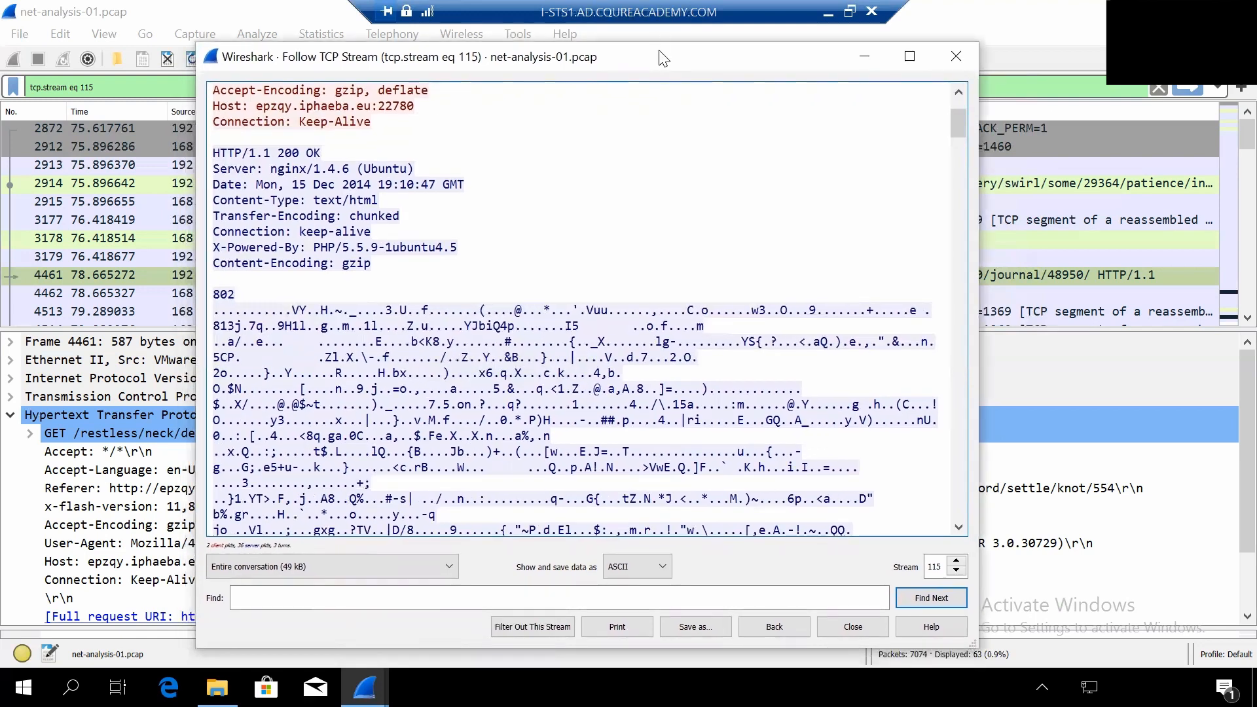
click(949, 60)
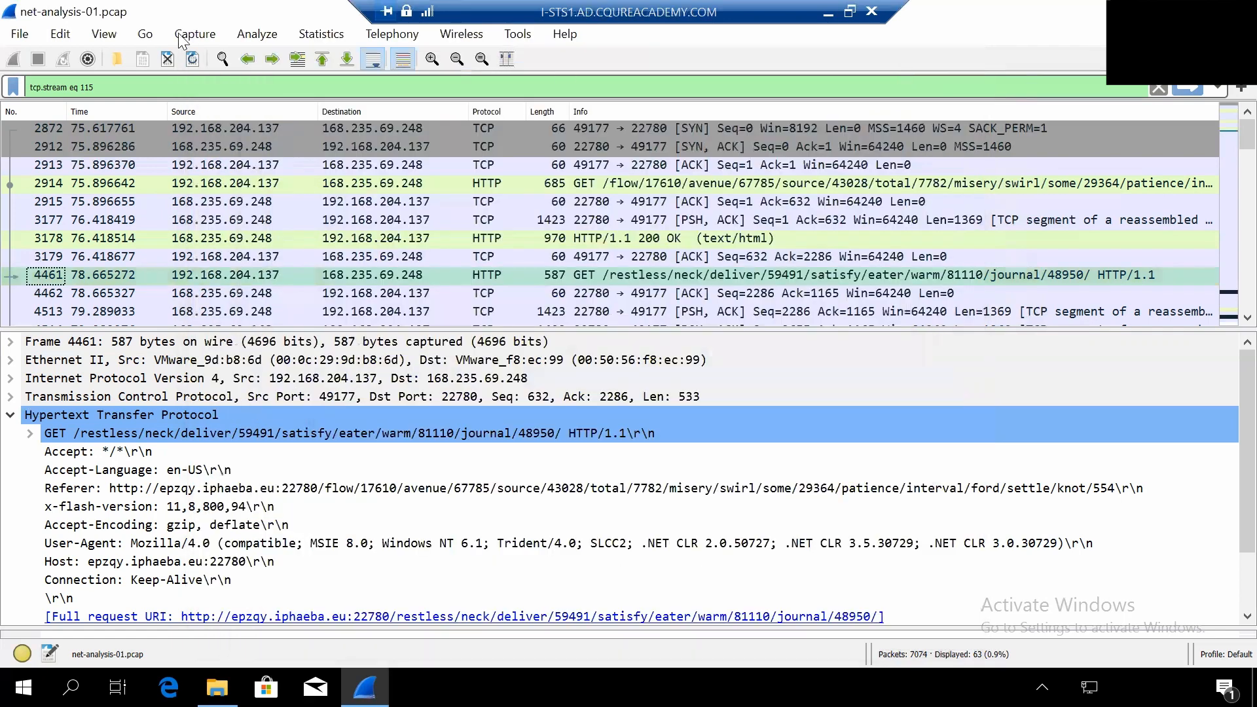
- Open the list of exportable HTTP objects, look over its hostnames and filenames, and close it without saving anything
click(23, 34)
mouse_move(136, 364)
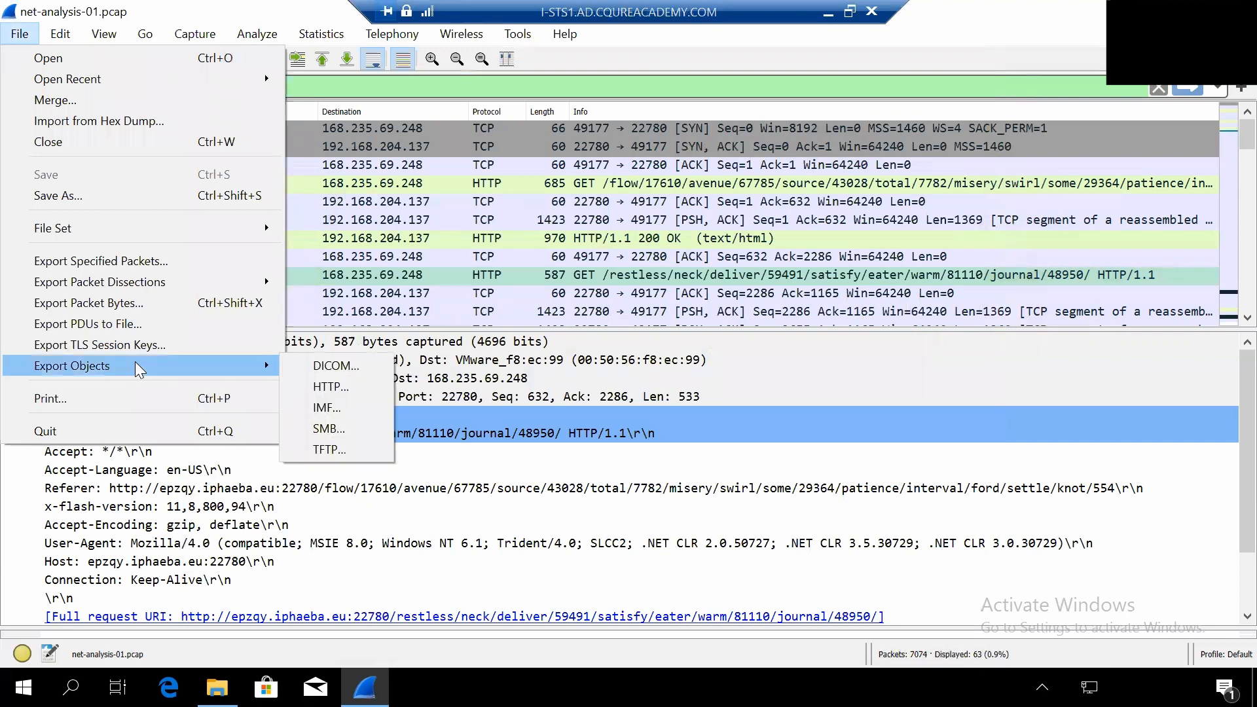
click(338, 387)
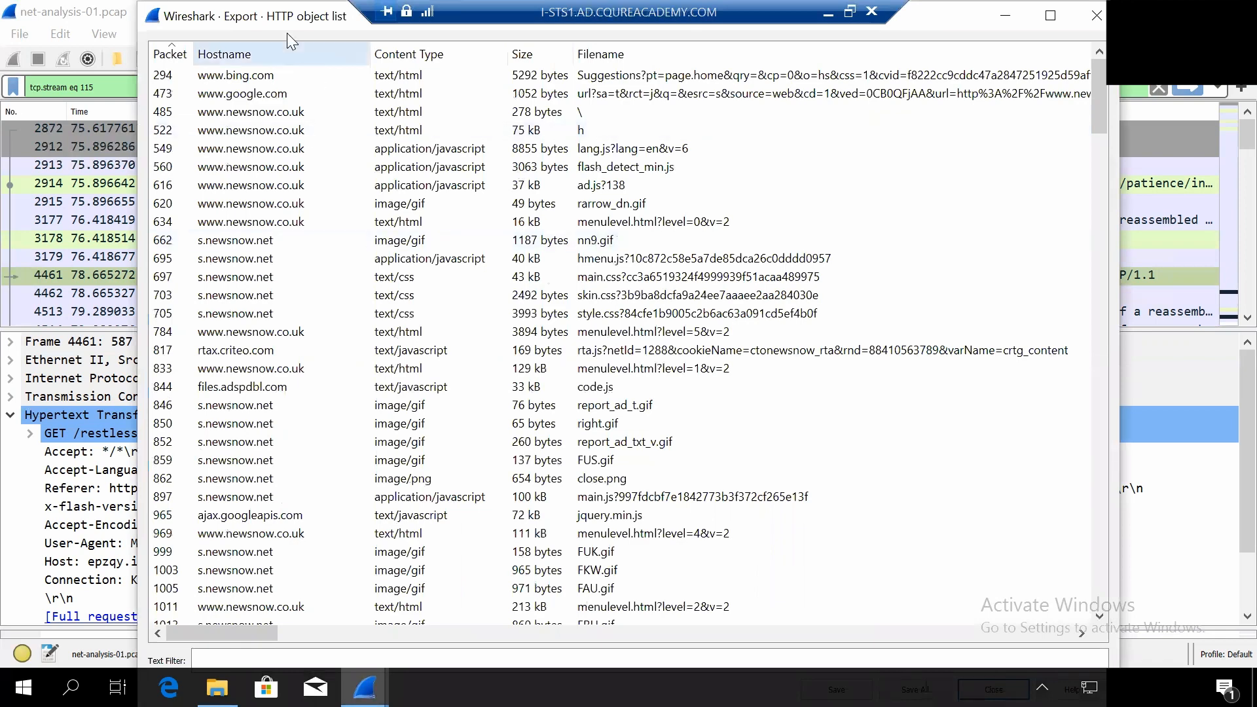
mouse_move(270, 22)
mouse_down()
mouse_move(267, 65)
mouse_move(257, 30)
mouse_up()
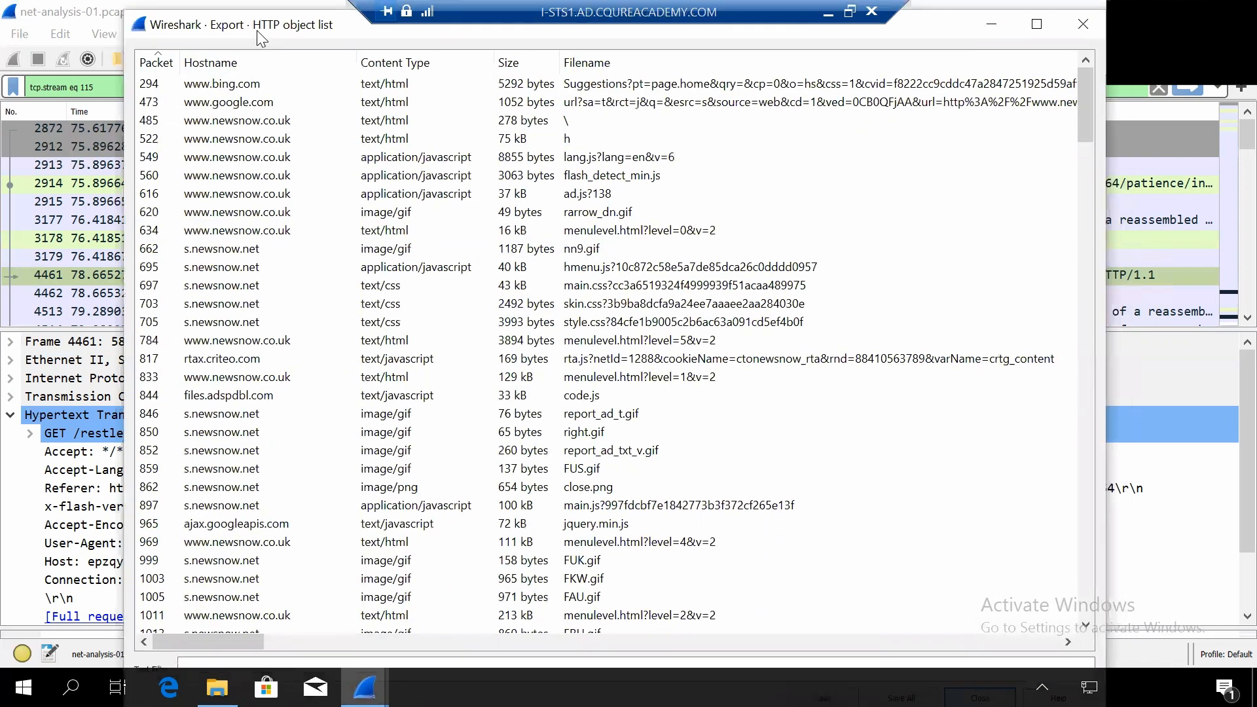
drag(125, 10, 171, 85)
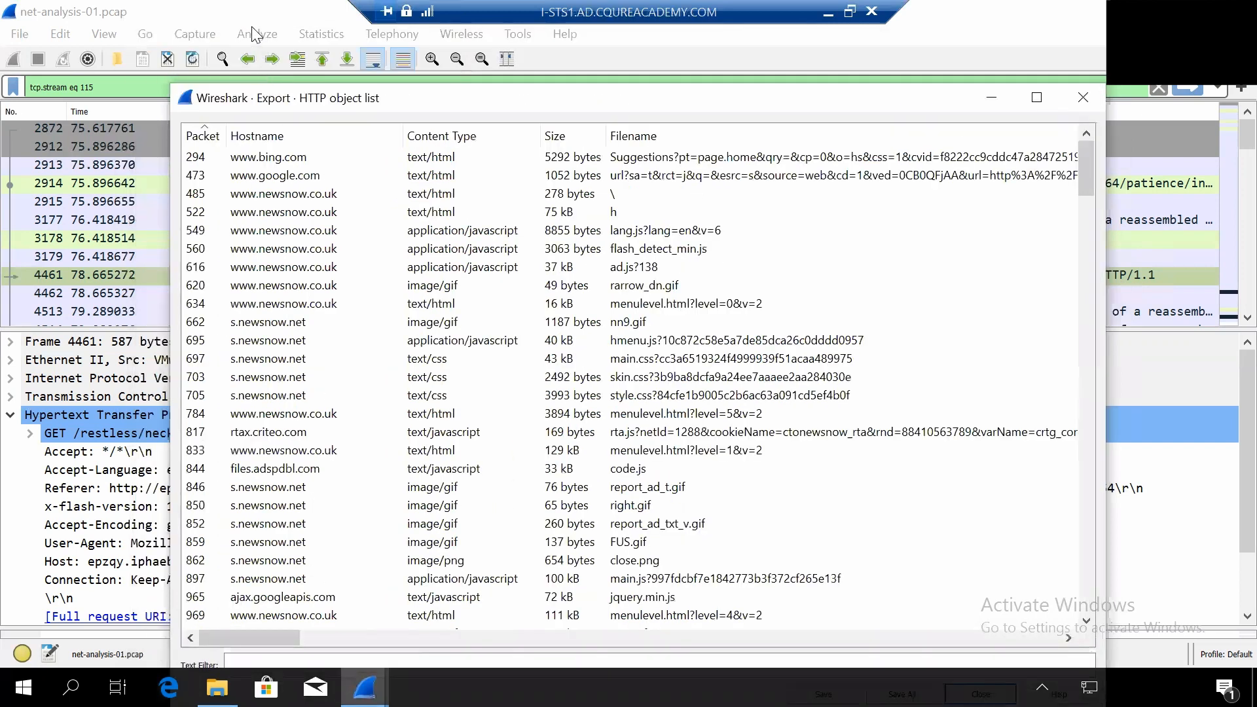
drag(262, 98, 236, 23)
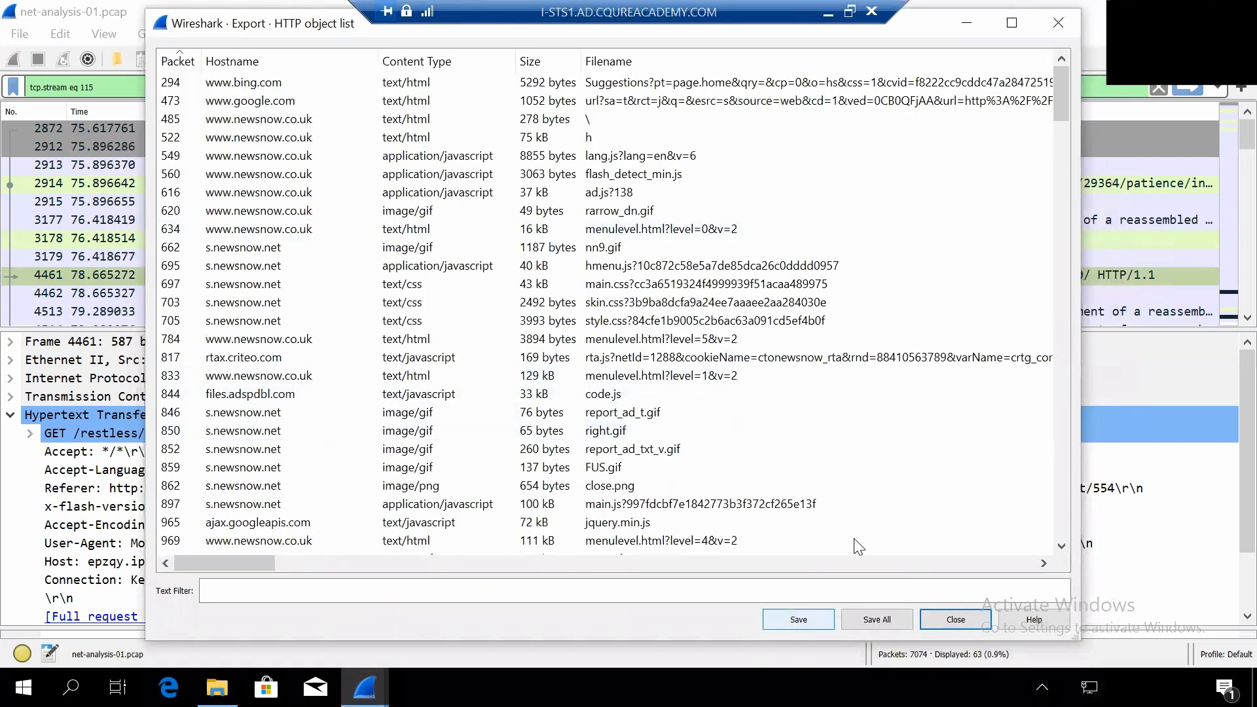
click(1056, 25)
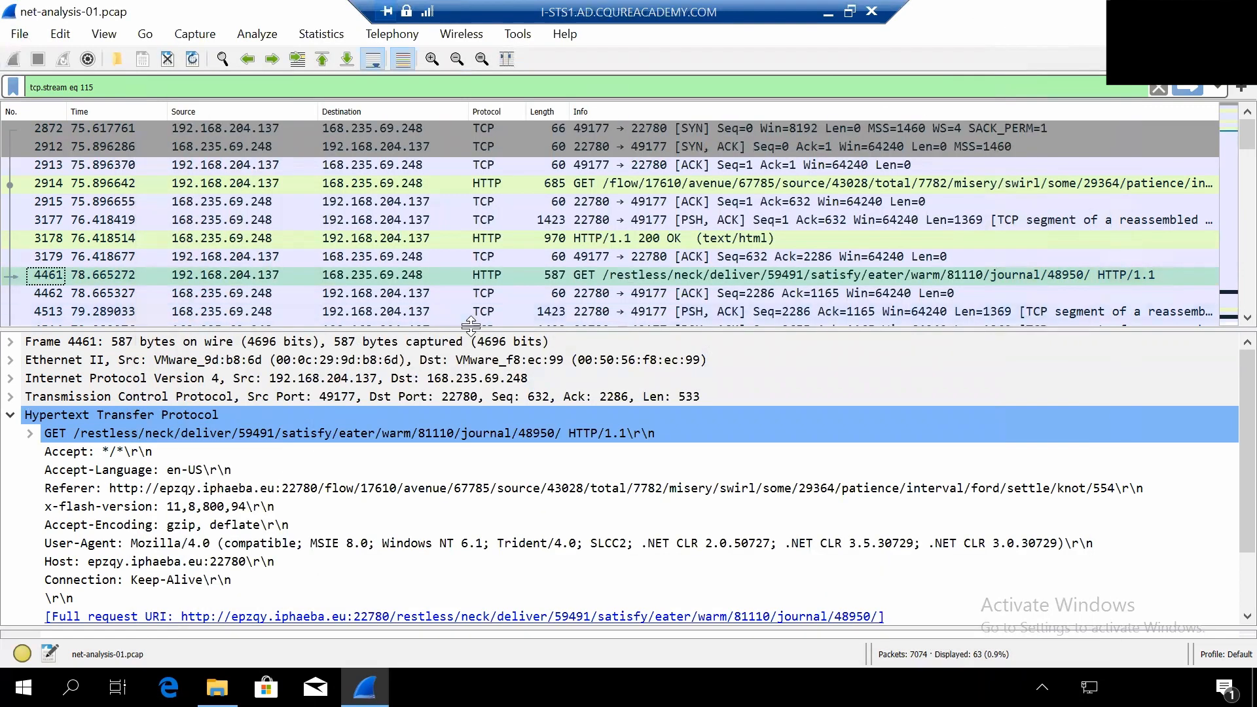